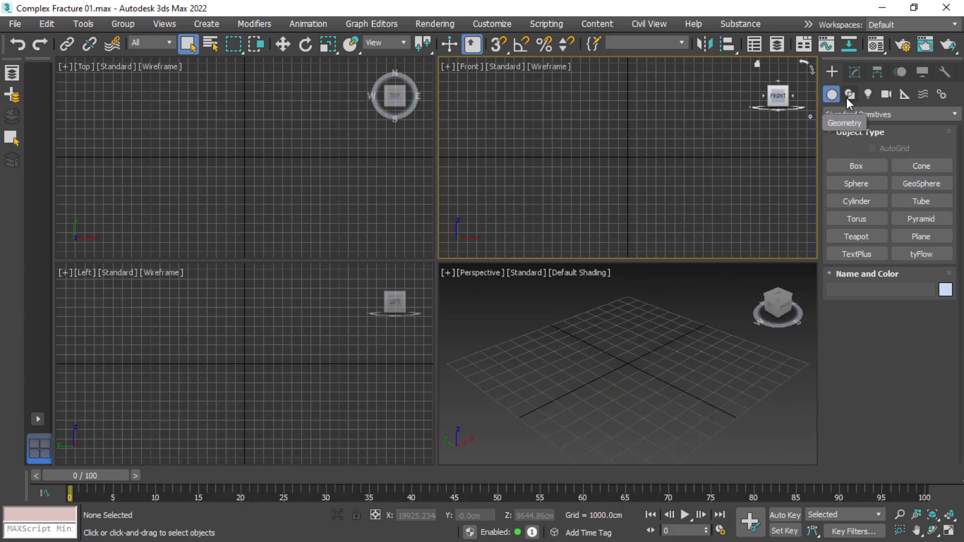
Activate the Line spline tool from Create > Shapes and maximize the Front viewport with Alt+W
{"action": "left_click", "coordinate": [850, 97]}
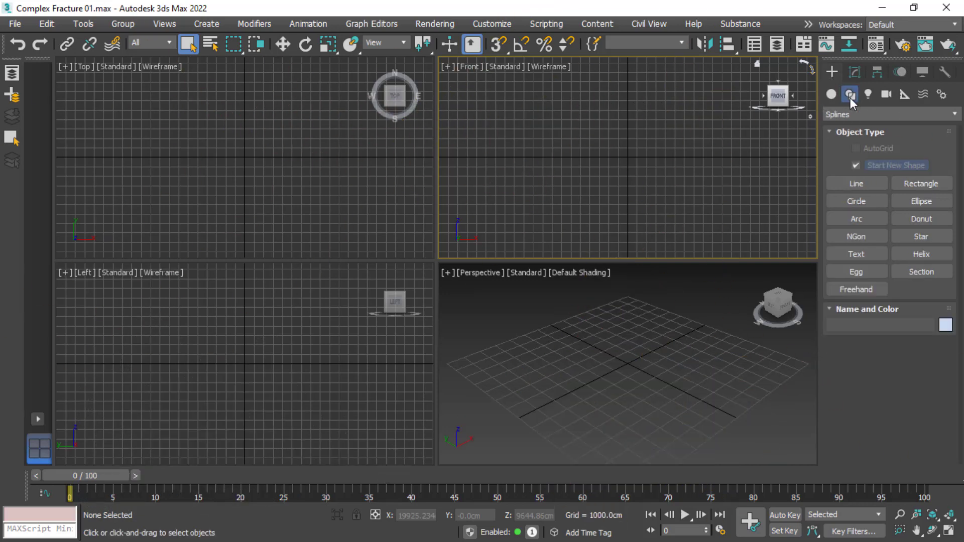
{"action": "left_click", "coordinate": [859, 184]}
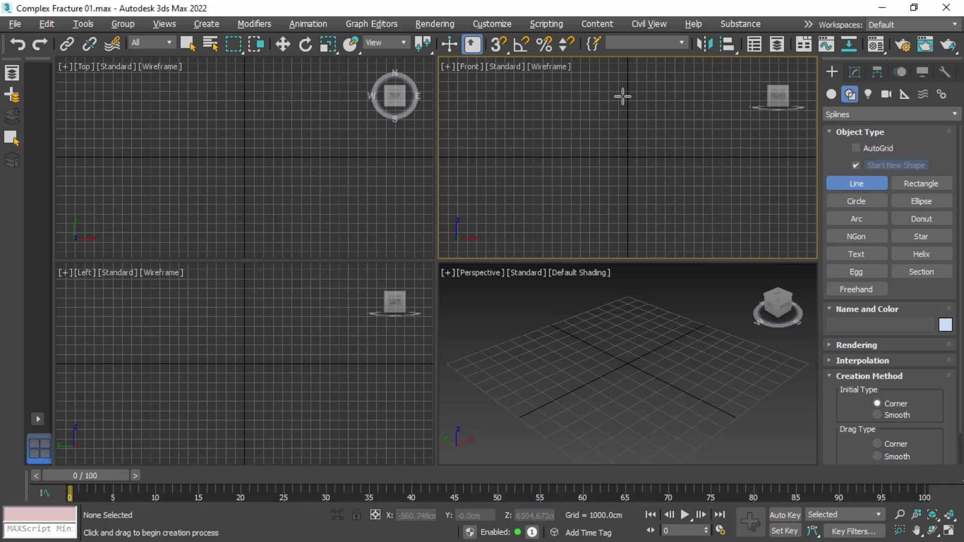
{"action": "key", "text": "alt+w"}
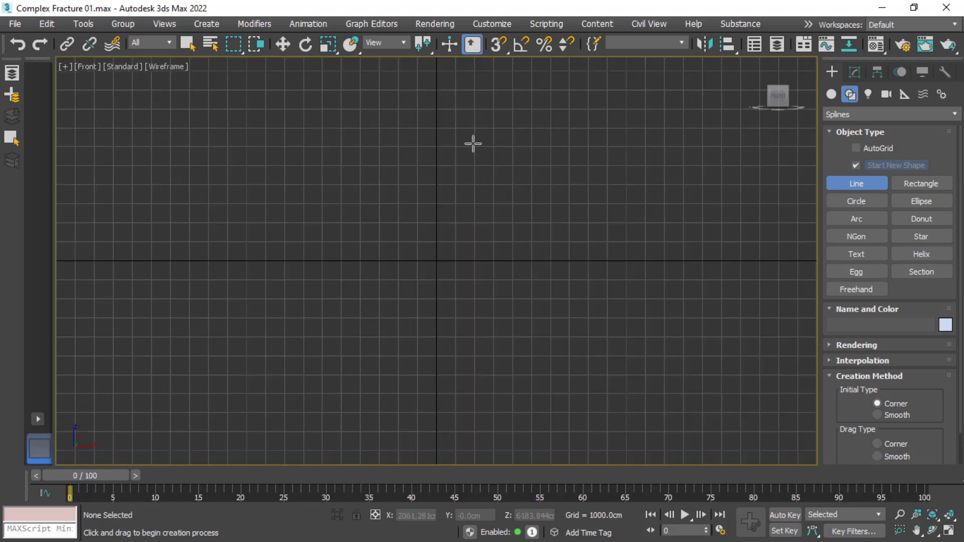
Draw the stepped capital outline, starting at the top centre of the column axis
{"action": "left_click", "coordinate": [438, 89]}
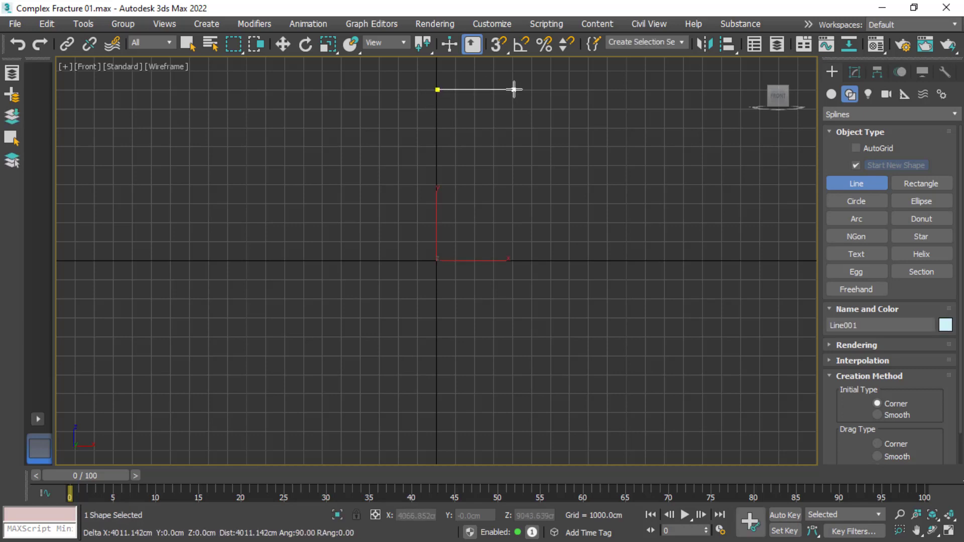
{"action": "left_click", "coordinate": [514, 89]}
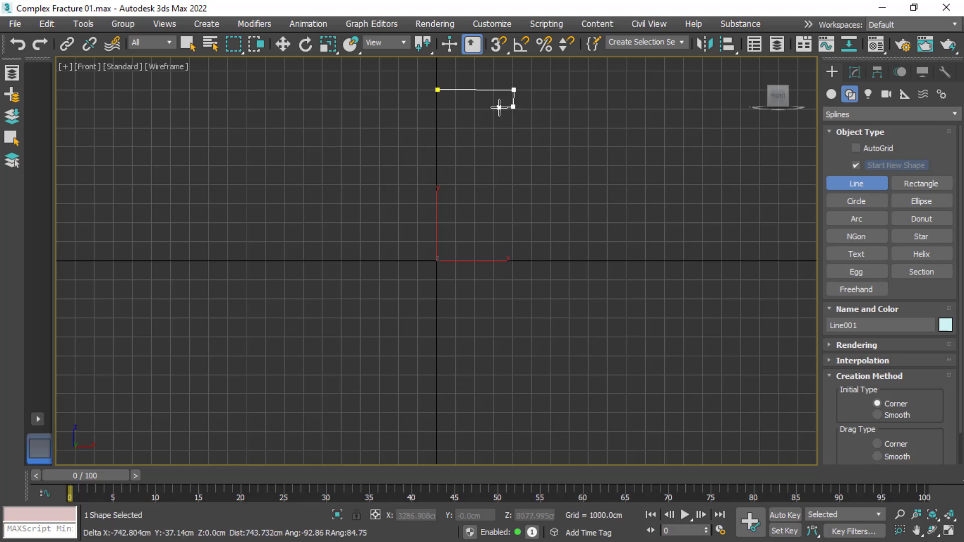
{"action": "left_click", "coordinate": [499, 106]}
{"action": "left_click", "coordinate": [498, 116]}
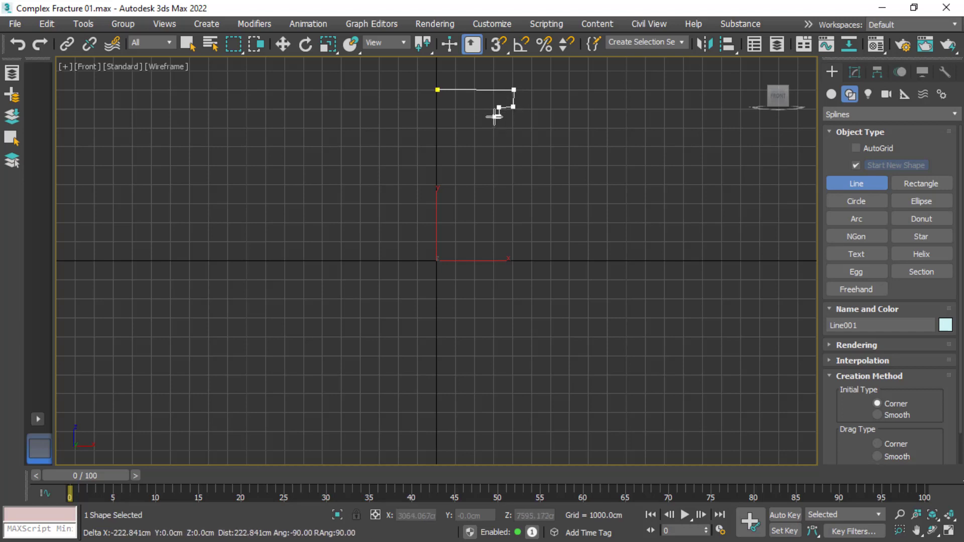
{"action": "left_click", "coordinate": [490, 117]}
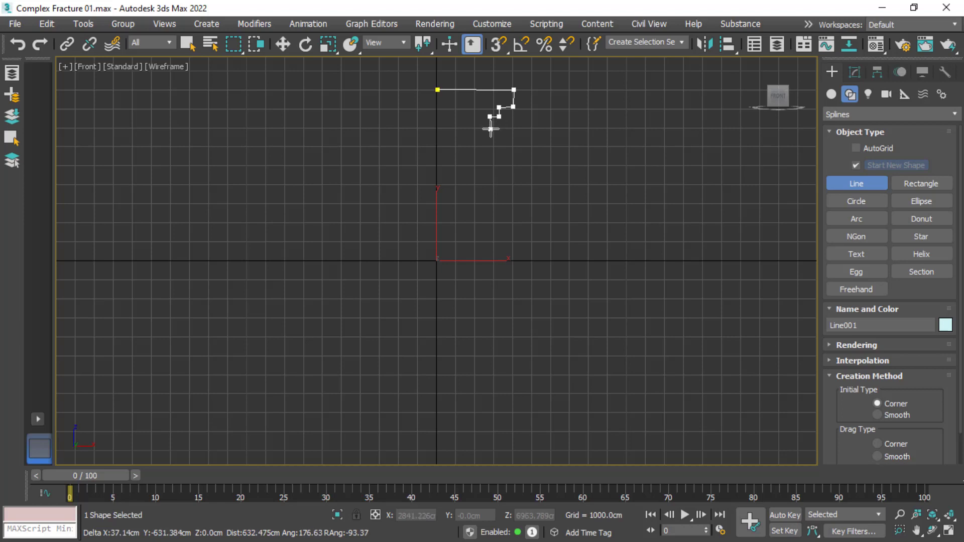
{"action": "left_click", "coordinate": [490, 129]}
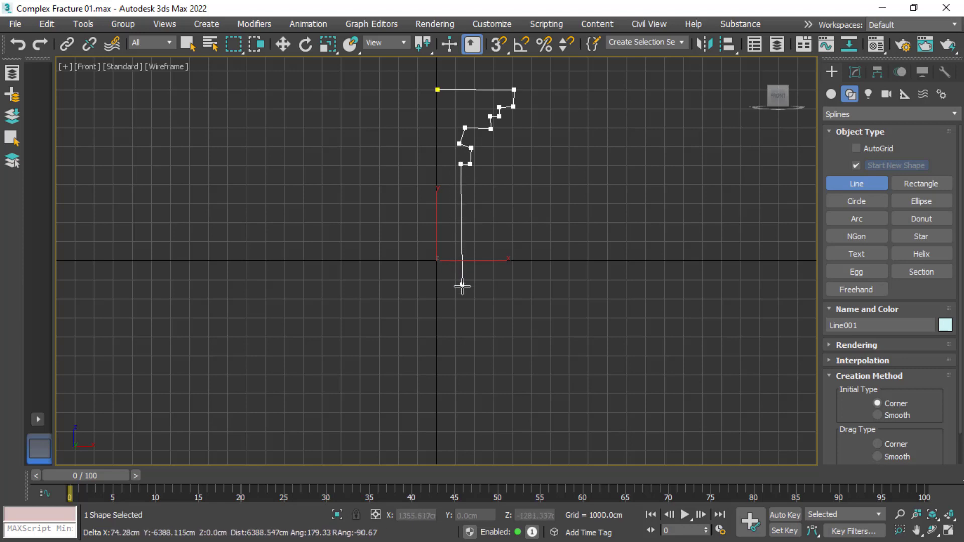
Continue down the shaft, step out the base, and close back to the centre axis
{"action": "left_click", "coordinate": [461, 334]}
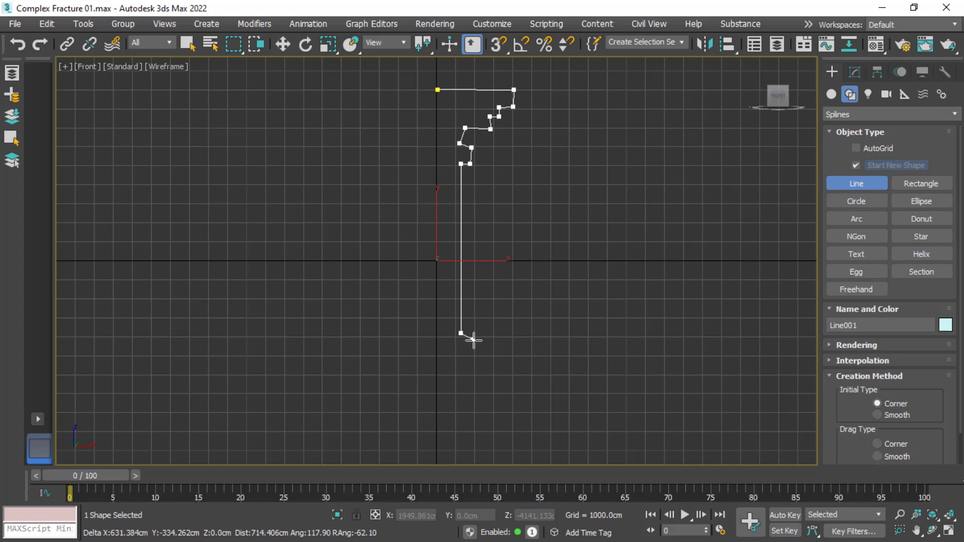
{"action": "left_click", "coordinate": [473, 340]}
{"action": "left_click", "coordinate": [473, 353]}
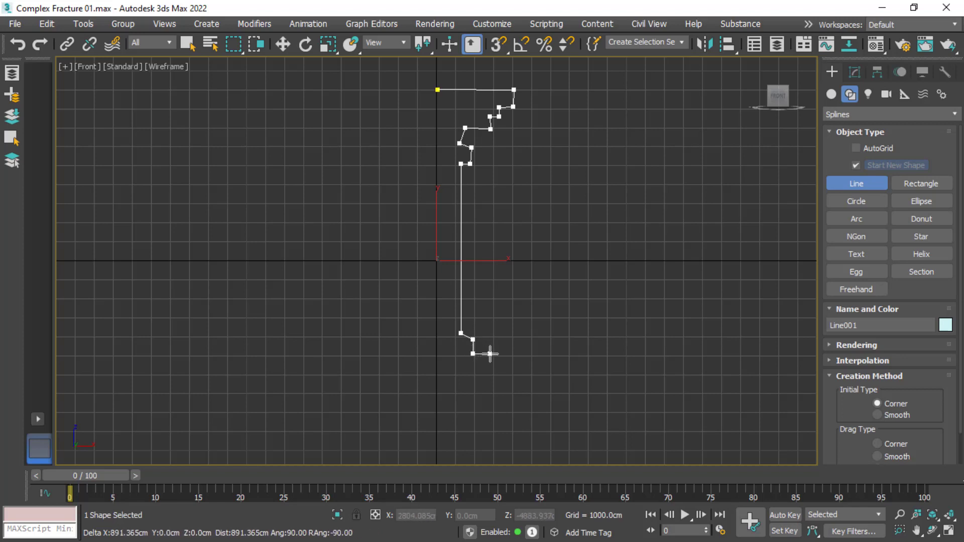
{"action": "left_click", "coordinate": [490, 354]}
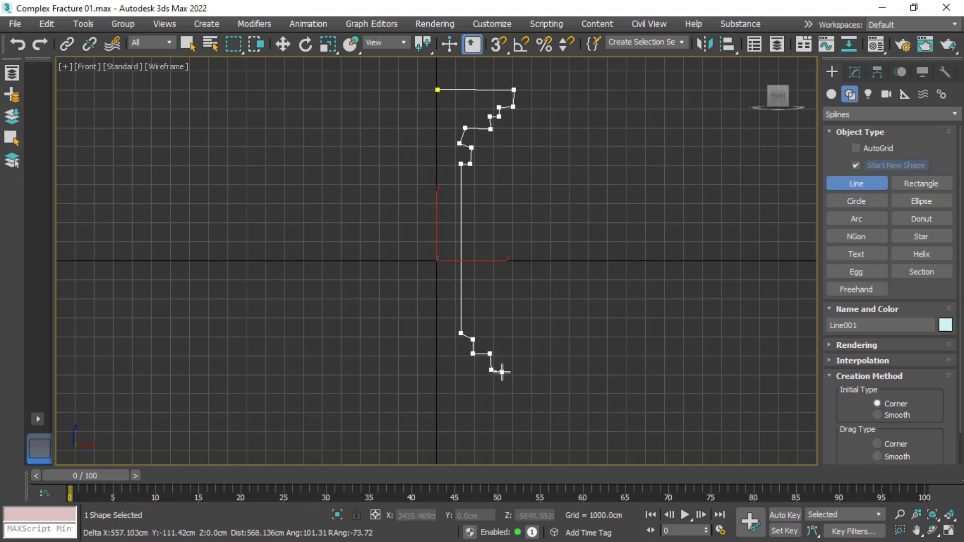
{"action": "left_click", "coordinate": [510, 372]}
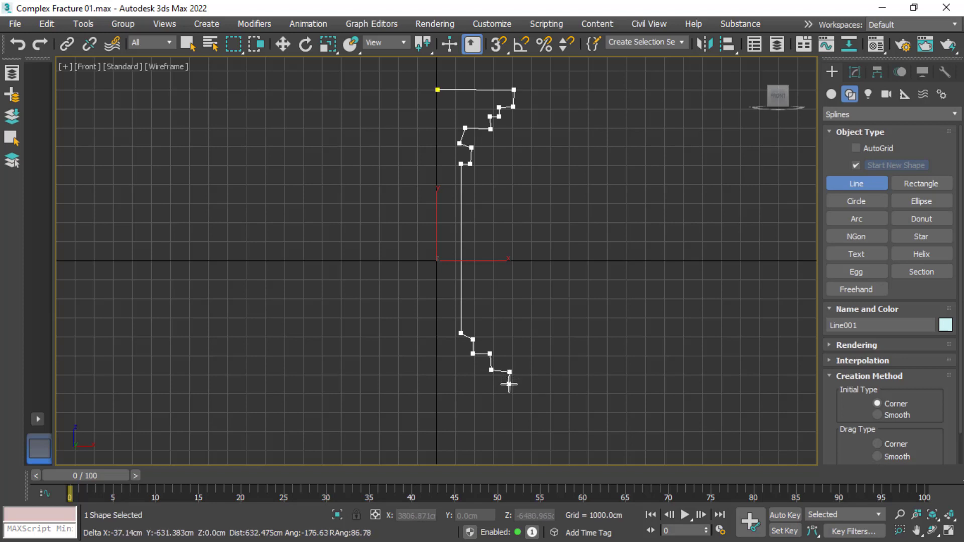
{"action": "left_click", "coordinate": [509, 385]}
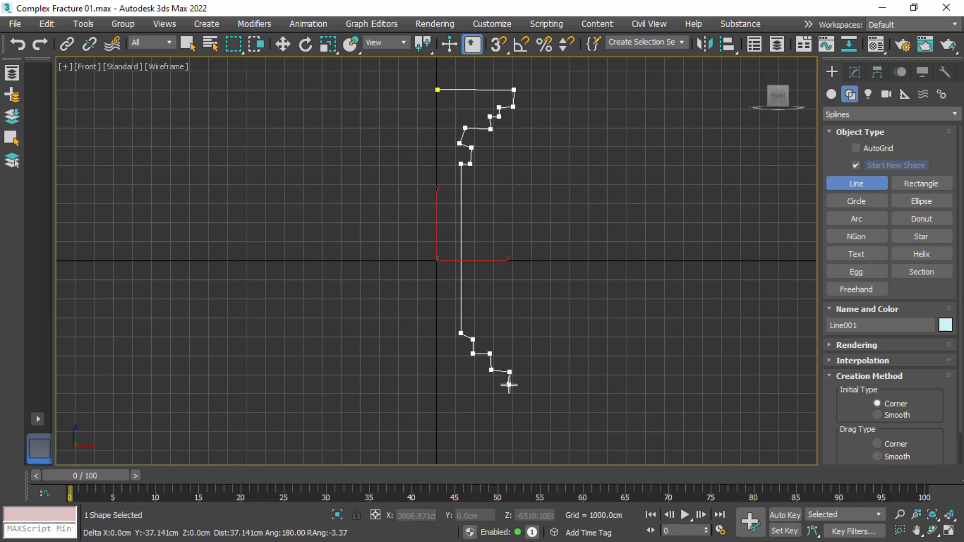
{"action": "left_click", "coordinate": [438, 383]}
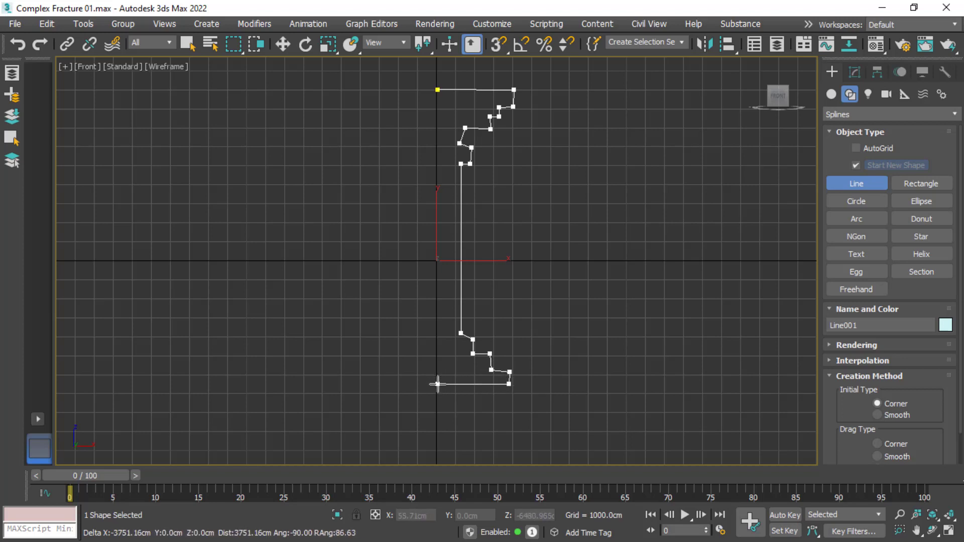
{"action": "right_click", "coordinate": [437, 384]}
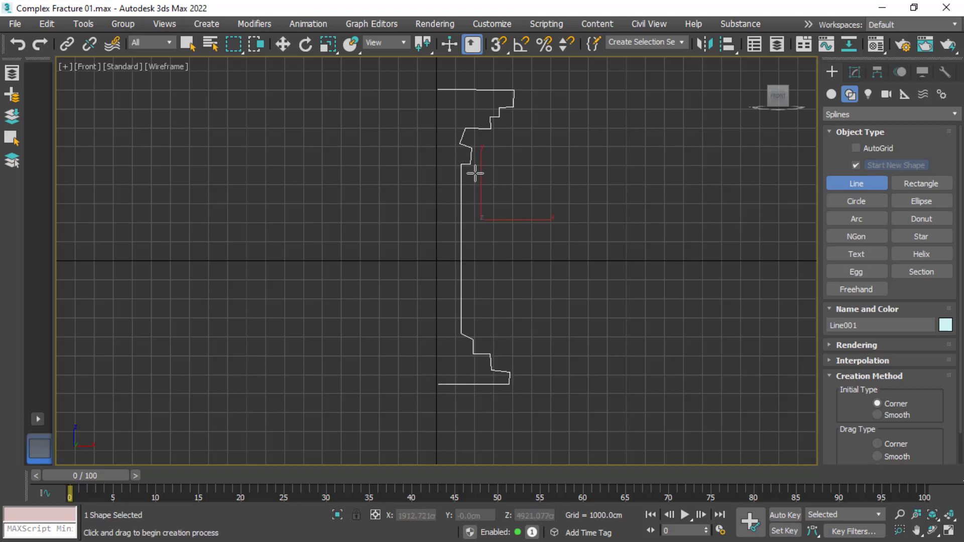
Apply a Lathe modifier to Line001
{"action": "left_click", "coordinate": [852, 71]}
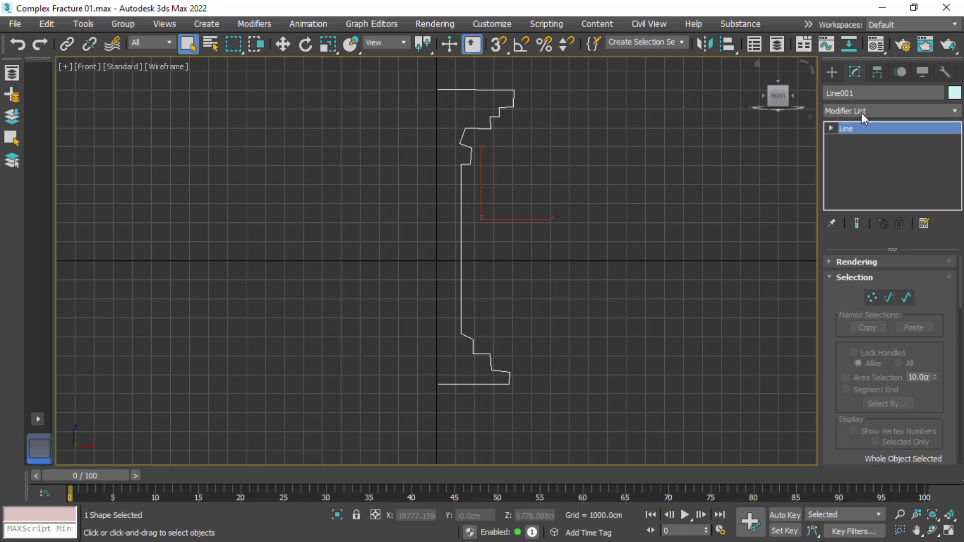
{"action": "left_click", "coordinate": [863, 107]}
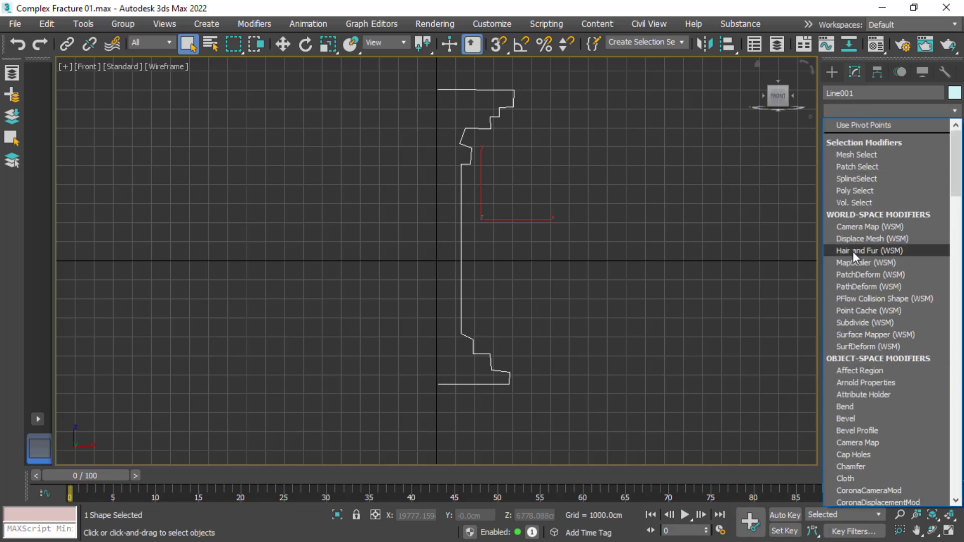
{"action": "type", "text": "l"}
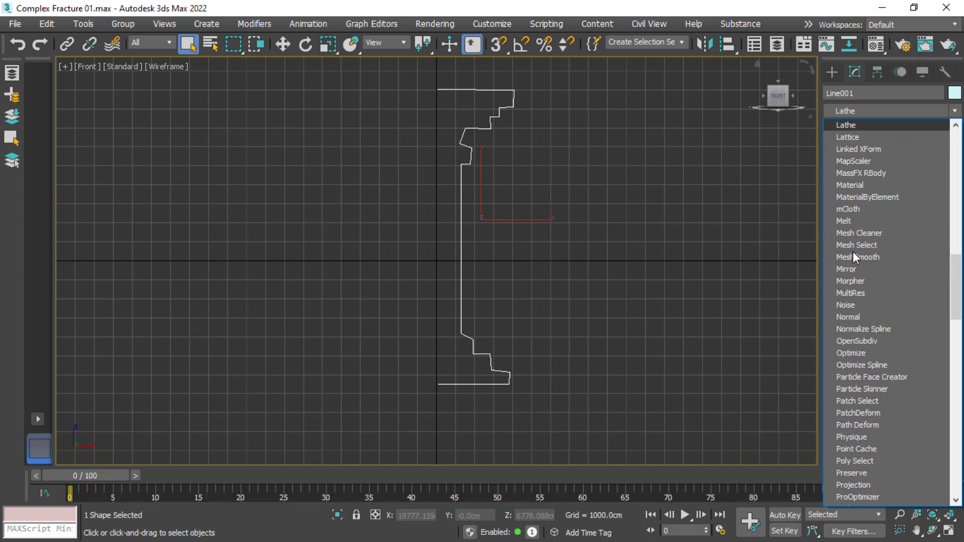
{"action": "key", "text": "Return"}
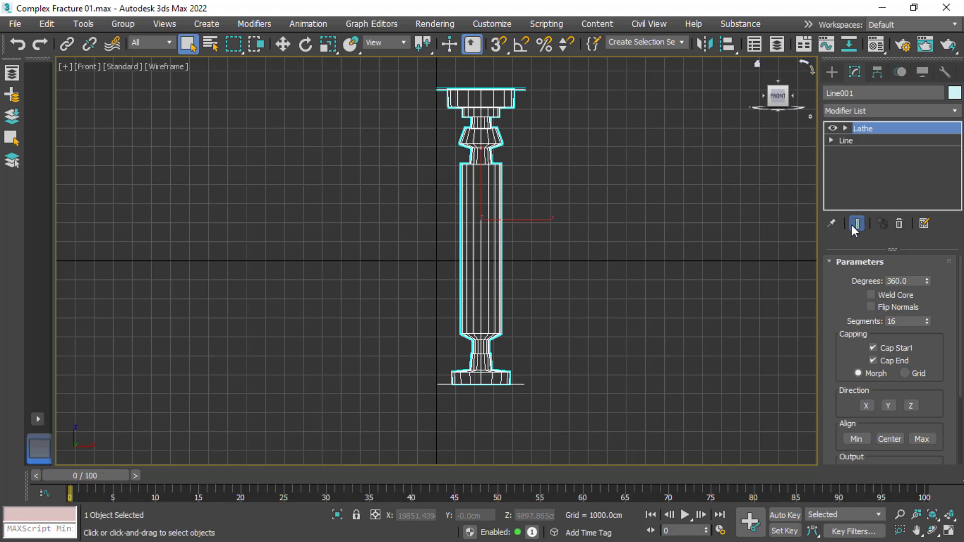
Align the lathe axis to Min and restore the four-viewport layout with the column centred
{"action": "mouse_move", "coordinate": [844, 356]}
{"action": "left_mouse_down"}
{"action": "mouse_move", "coordinate": [841, 281]}
{"action": "mouse_move", "coordinate": [843, 360]}
{"action": "mouse_move", "coordinate": [830, 298]}
{"action": "left_mouse_up"}
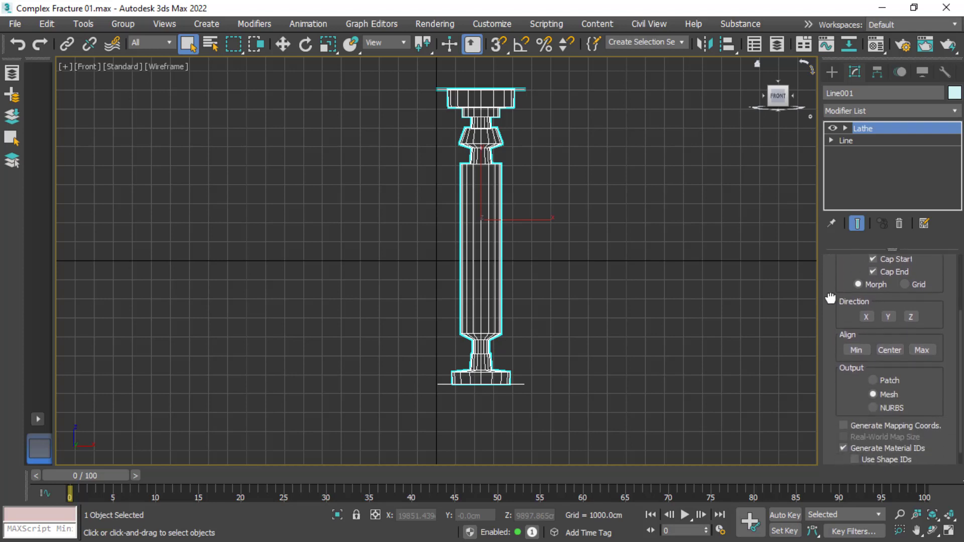
{"action": "left_click", "coordinate": [857, 350]}
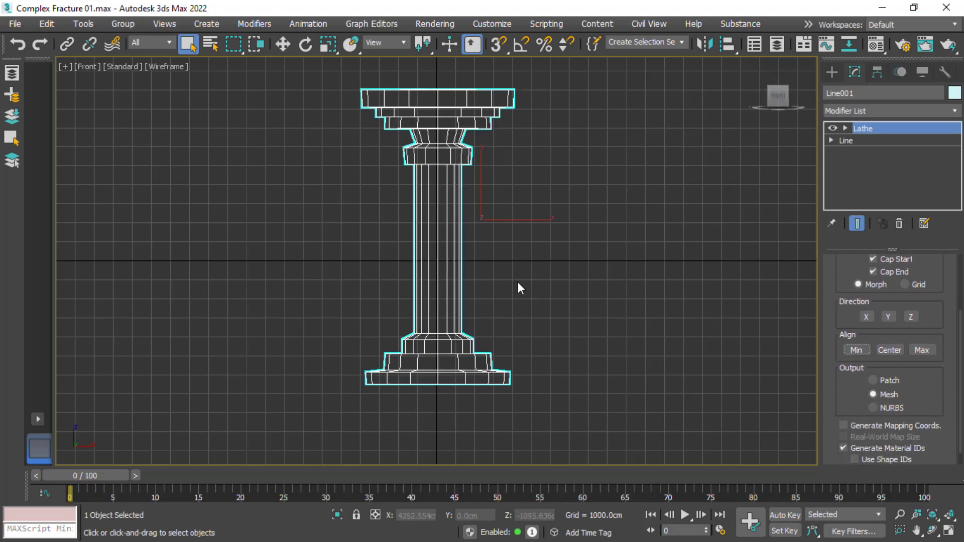
{"action": "scroll", "coordinate": [518, 281], "scroll_direction": "down", "scroll_amount": 3}
{"action": "scroll", "coordinate": [536, 292], "scroll_direction": "down", "scroll_amount": 2}
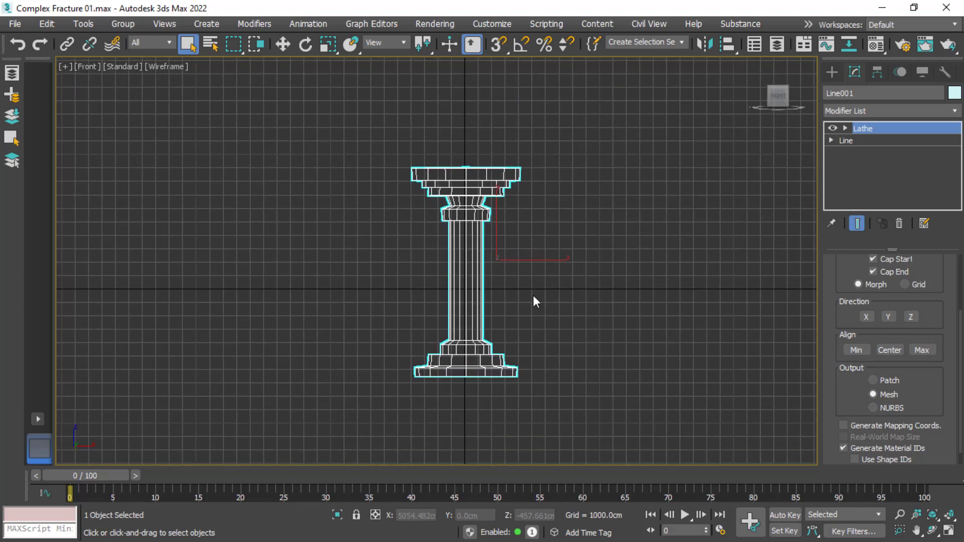
{"action": "key", "text": "alt+w"}
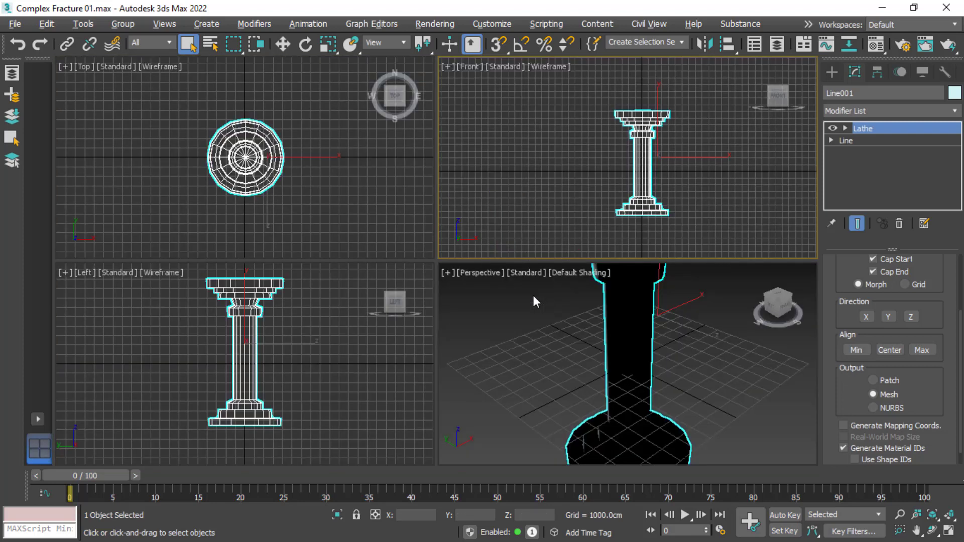
{"action": "scroll", "coordinate": [655, 334], "scroll_direction": "down", "scroll_amount": 2}
{"action": "scroll", "coordinate": [657, 345], "scroll_direction": "down", "scroll_amount": 2}
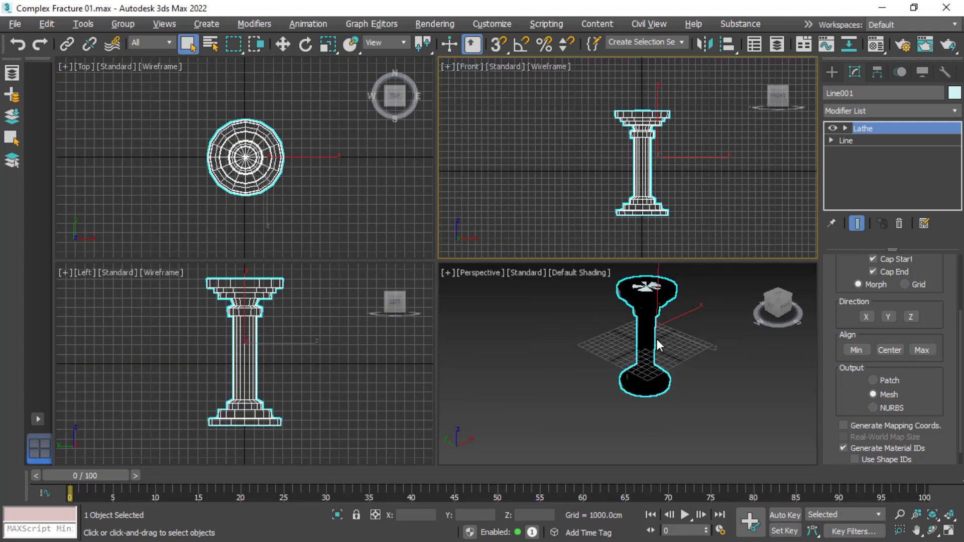
{"action": "middle_click_drag", "start_coordinate": [684, 333], "coordinate": [676, 355]}
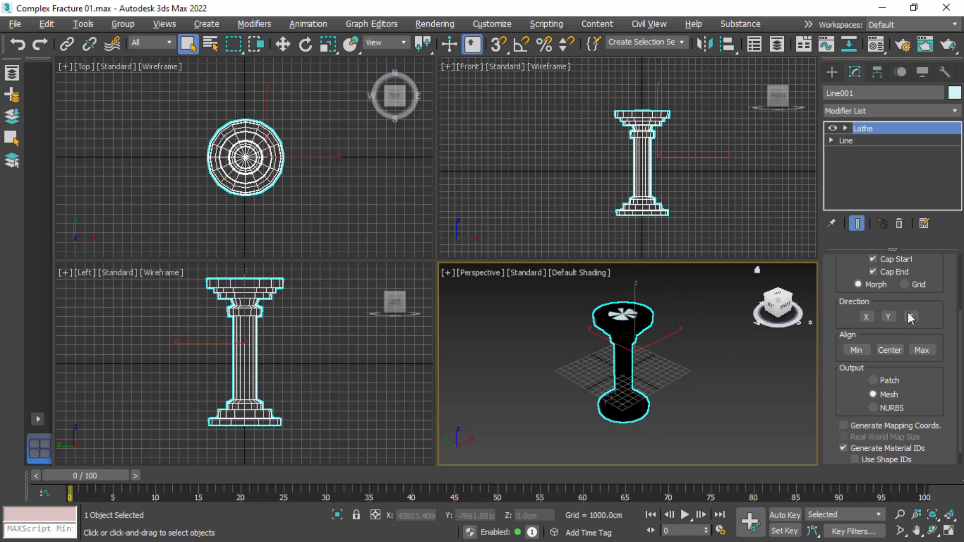
Turn on Flip Normals and Weld Core in the Lathe parameters
{"action": "left_click_drag", "start_coordinate": [839, 282], "coordinate": [836, 376]}
{"action": "left_click", "coordinate": [873, 308]}
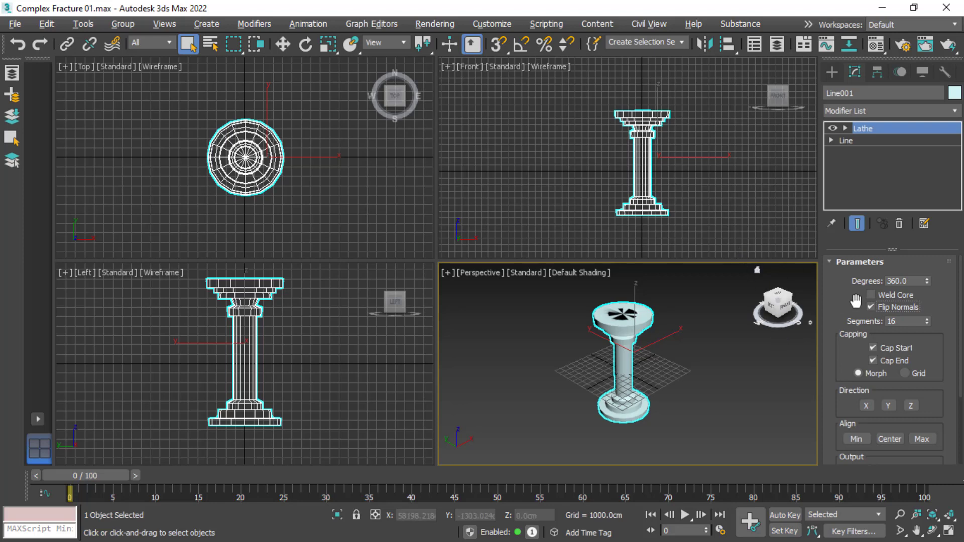
{"action": "left_click", "coordinate": [869, 295]}
{"action": "left_click", "coordinate": [831, 140]}
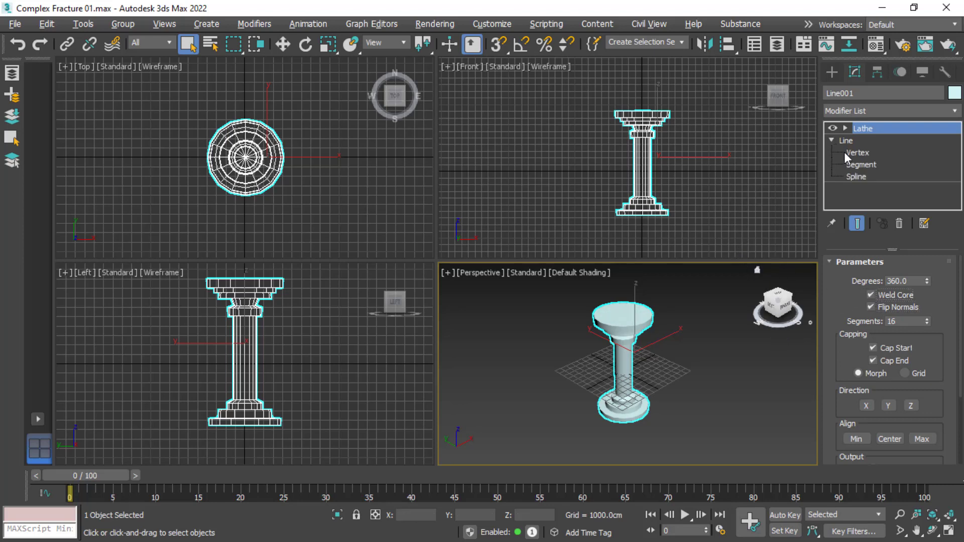
Select the upper profile vertices of Line001 and move them up in the Front view
{"action": "left_click", "coordinate": [853, 152]}
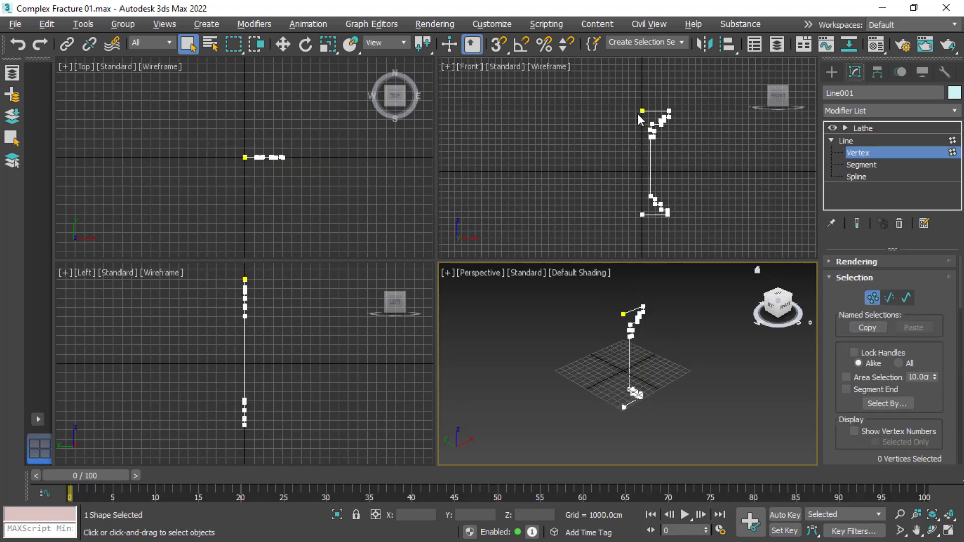
{"action": "left_click_drag", "start_coordinate": [632, 97], "coordinate": [686, 152]}
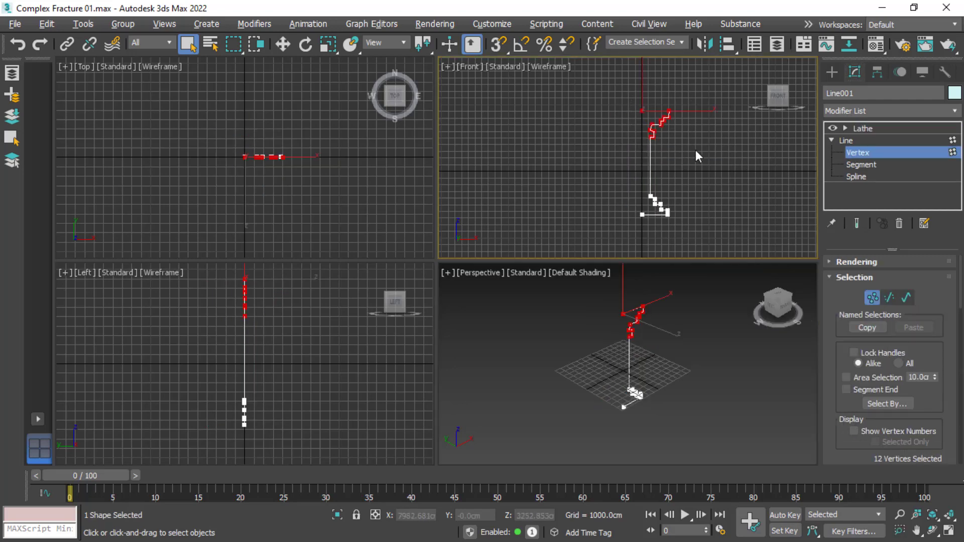
{"action": "middle_click_drag", "start_coordinate": [695, 150], "coordinate": [686, 187]}
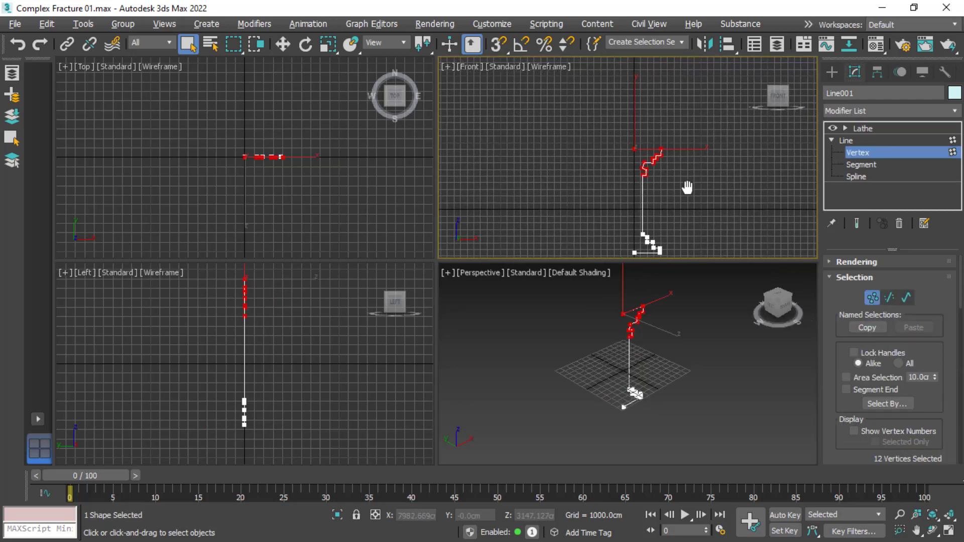
{"action": "left_click", "coordinate": [282, 45]}
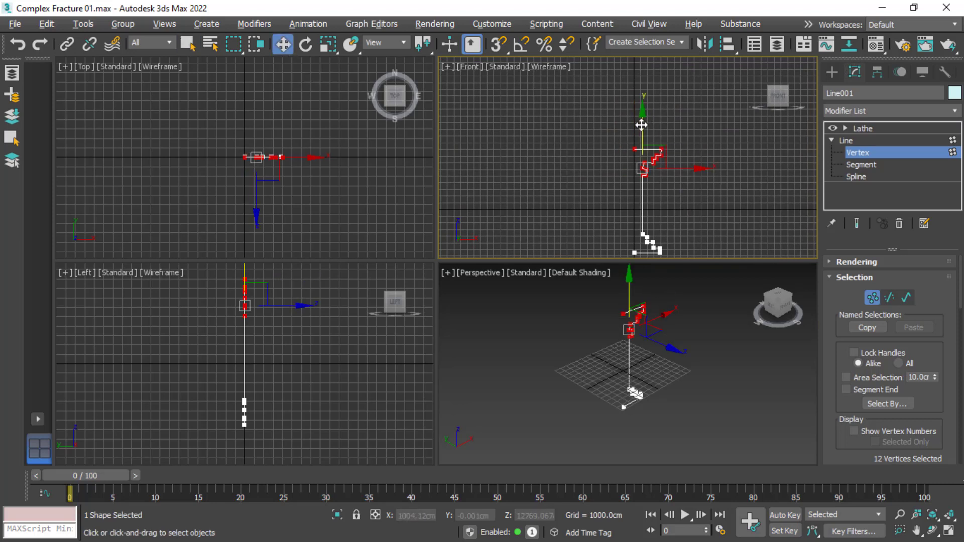
{"action": "left_click_drag", "start_coordinate": [642, 124], "coordinate": [642, 84]}
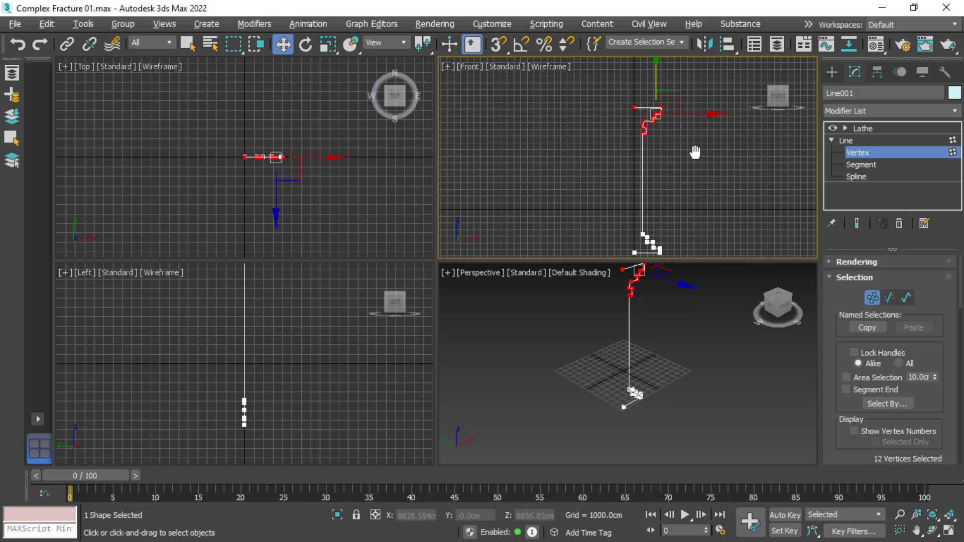
Return to the Lathe level to view the taller column, reframing the views
{"action": "scroll", "coordinate": [694, 152], "scroll_direction": "down", "scroll_amount": 2}
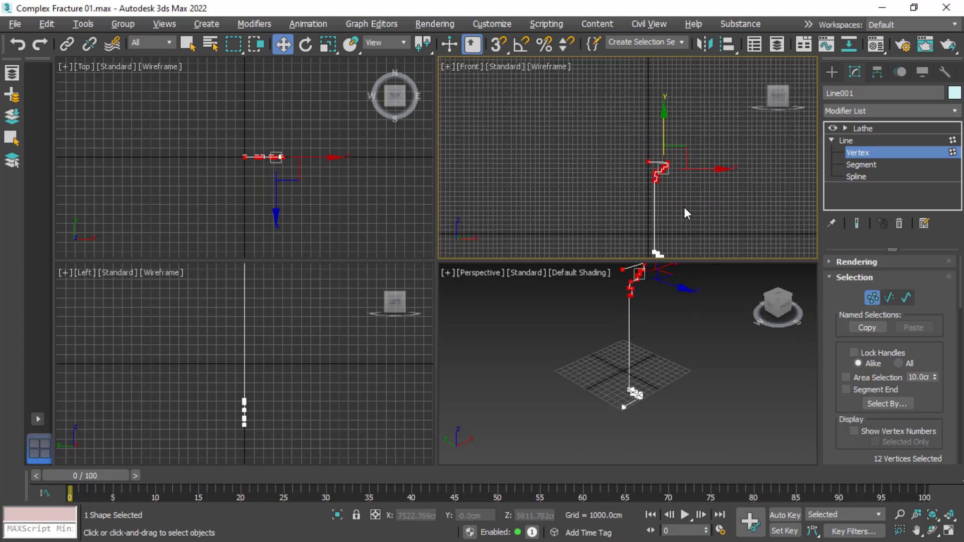
{"action": "middle_click_drag", "start_coordinate": [687, 213], "coordinate": [664, 155]}
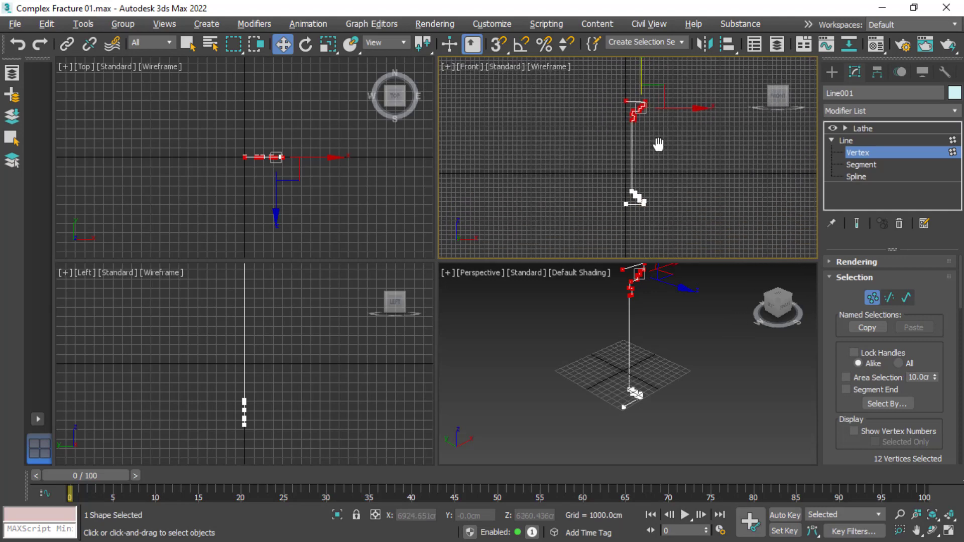
{"action": "left_click", "coordinate": [857, 128]}
{"action": "mouse_move", "coordinate": [680, 315]}
{"action": "middle_mouse_down"}
{"action": "mouse_move", "coordinate": [667, 321]}
{"action": "mouse_move", "coordinate": [682, 308]}
{"action": "middle_mouse_up"}
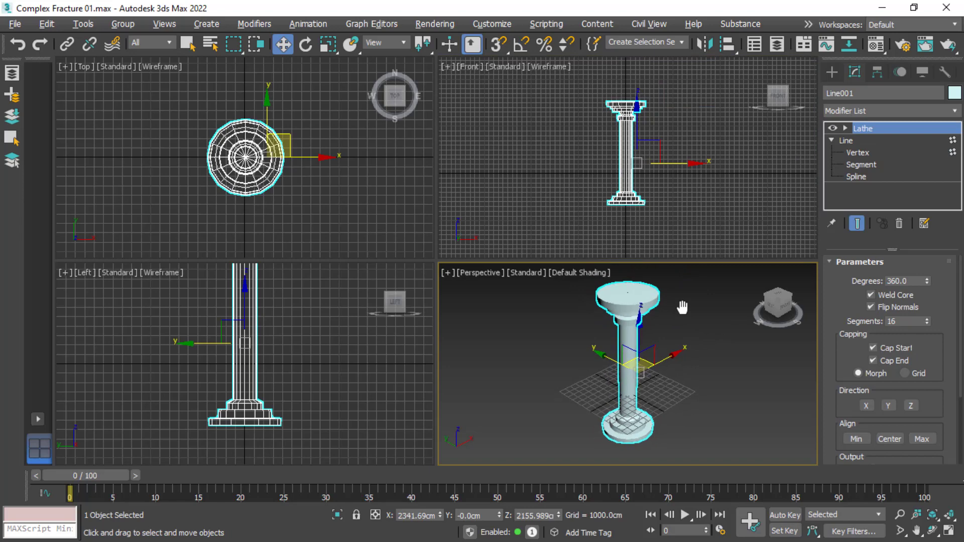
Reduce the Lathe segments from 16 to 8 and uncheck Smooth
{"action": "scroll", "coordinate": [834, 310], "scroll_direction": "down", "scroll_amount": 2}
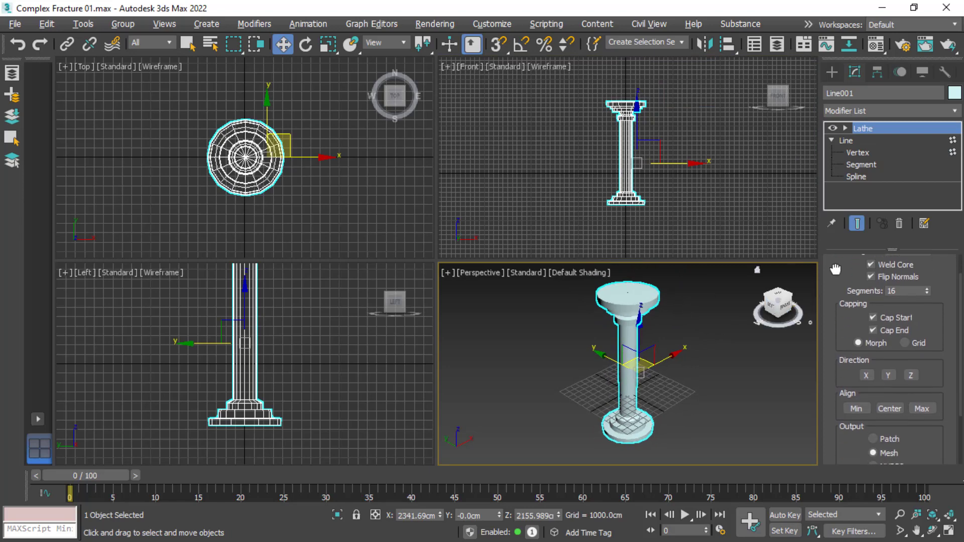
{"action": "scroll", "coordinate": [834, 310], "scroll_direction": "up", "scroll_amount": 2}
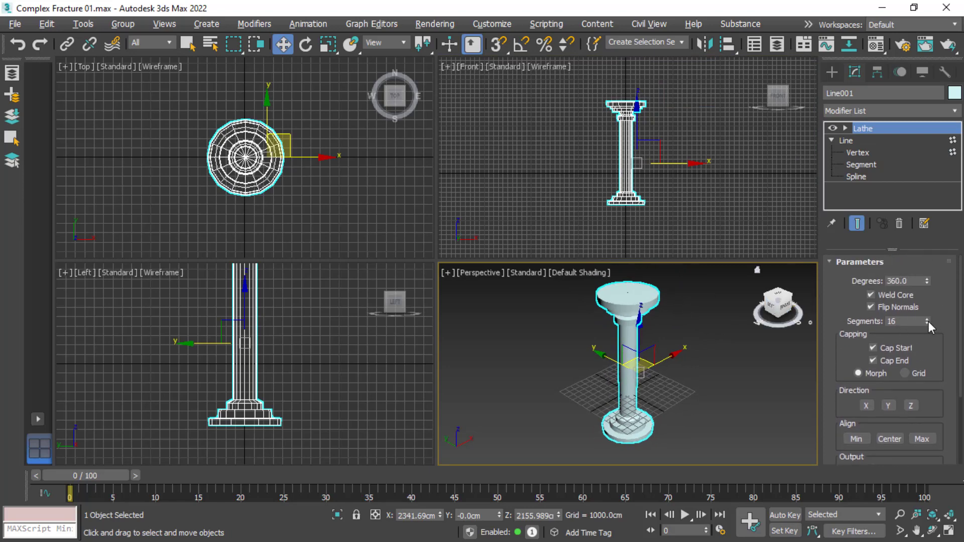
{"action": "mouse_move", "coordinate": [926, 322]}
{"action": "left_mouse_down"}
{"action": "mouse_move", "coordinate": [927, 342]}
{"action": "mouse_move", "coordinate": [927, 329]}
{"action": "left_mouse_up"}
{"action": "scroll", "coordinate": [848, 374], "scroll_direction": "down", "scroll_amount": 2}
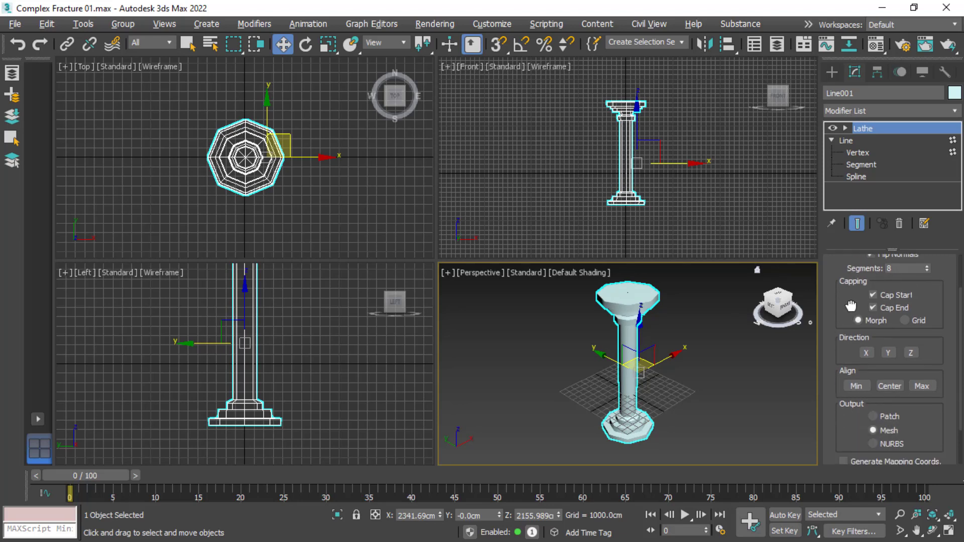
{"action": "scroll", "coordinate": [844, 392], "scroll_direction": "down", "scroll_amount": 2}
{"action": "scroll", "coordinate": [844, 391], "scroll_direction": "down", "scroll_amount": 1}
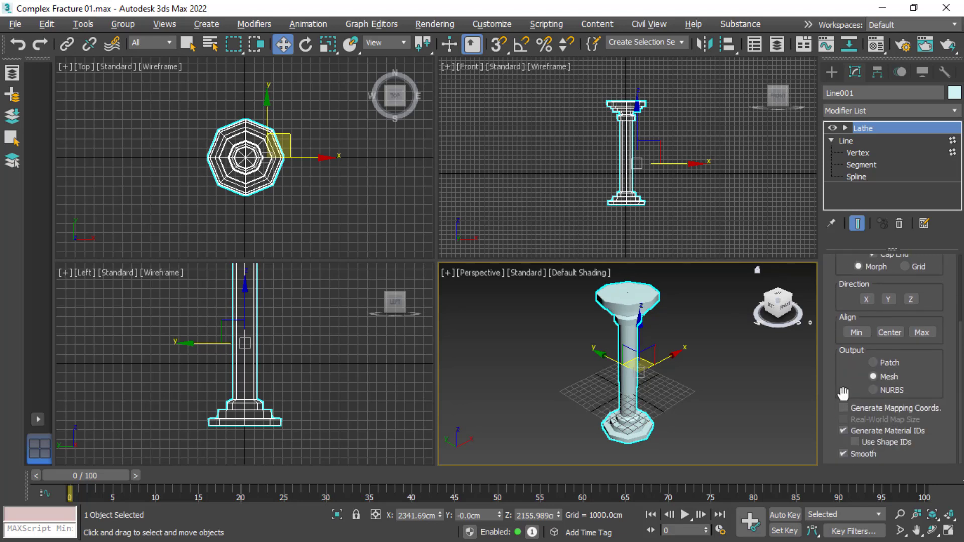
{"action": "left_click", "coordinate": [843, 453]}
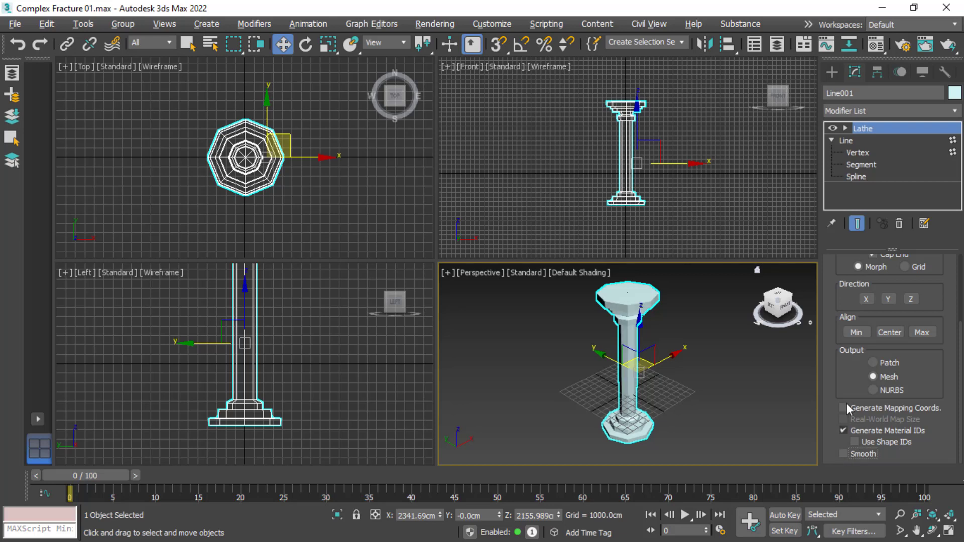
Enlarge the modifier stack, review the 8-segment Lathe value, and reframe the perspective view
{"action": "left_click_drag", "start_coordinate": [837, 248], "coordinate": [838, 260]}
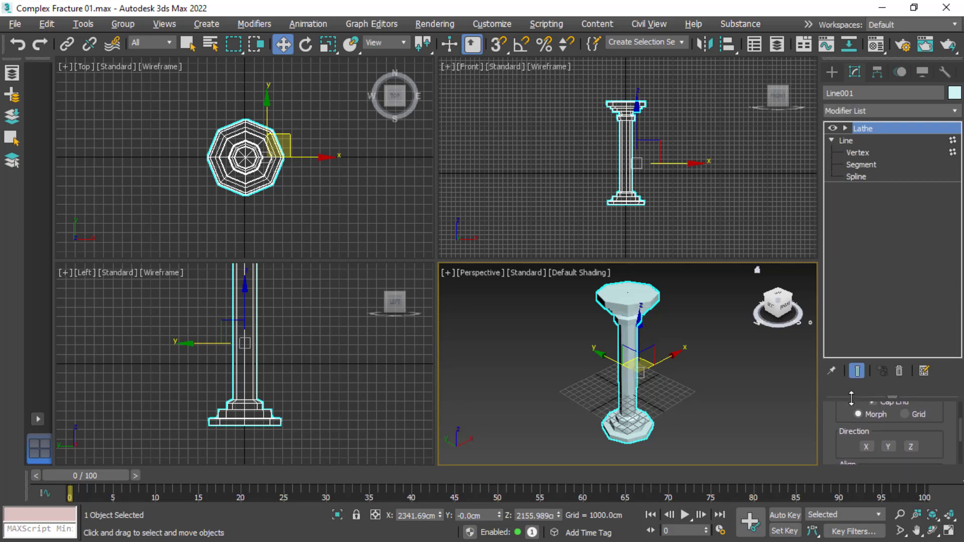
{"action": "scroll", "coordinate": [838, 311], "scroll_direction": "up", "scroll_amount": 2}
{"action": "scroll", "coordinate": [837, 318], "scroll_direction": "up", "scroll_amount": 3}
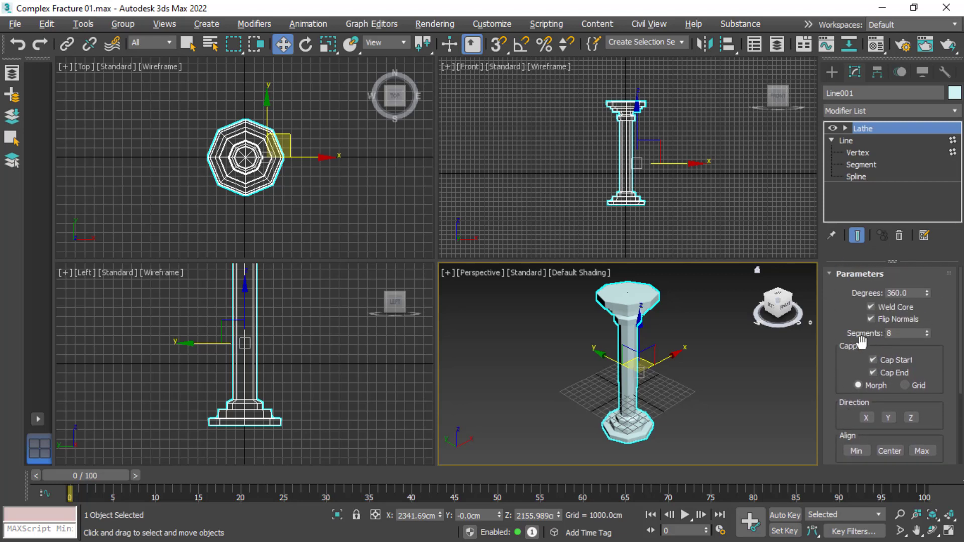
{"action": "double_click", "coordinate": [887, 334]}
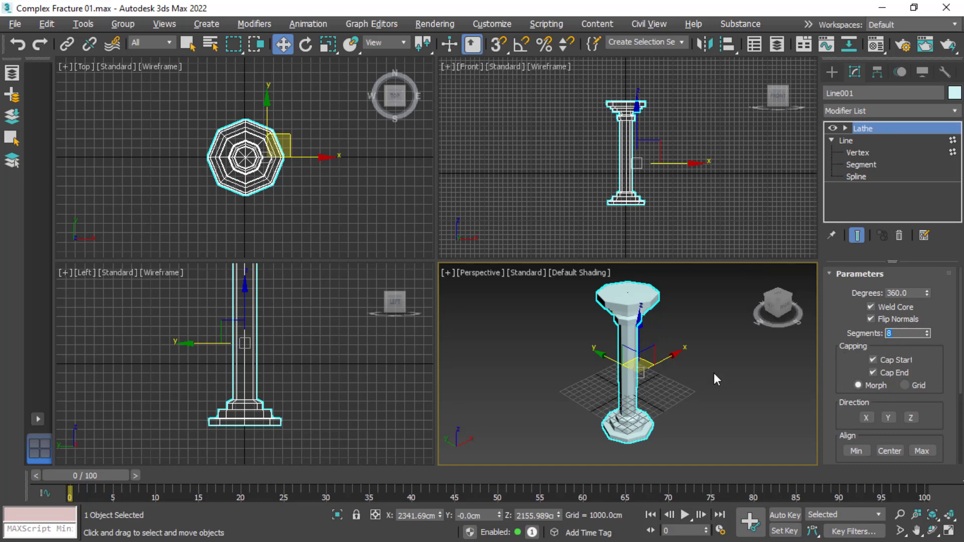
{"action": "scroll", "coordinate": [712, 373], "scroll_direction": "up", "scroll_amount": 3}
{"action": "scroll", "coordinate": [660, 349], "scroll_direction": "down", "scroll_amount": 3}
{"action": "scroll", "coordinate": [702, 342], "scroll_direction": "down", "scroll_amount": 1}
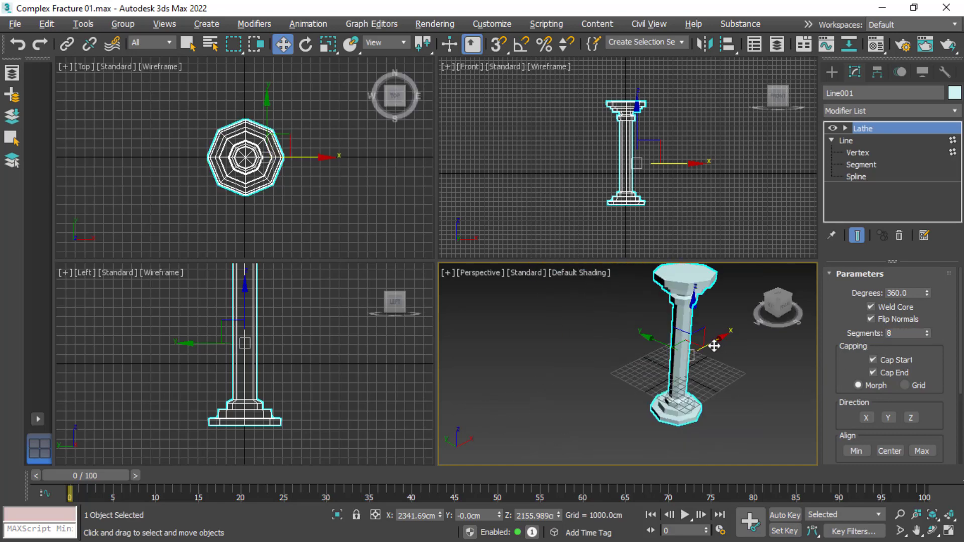
{"action": "middle_click_drag", "start_coordinate": [712, 340], "coordinate": [688, 371]}
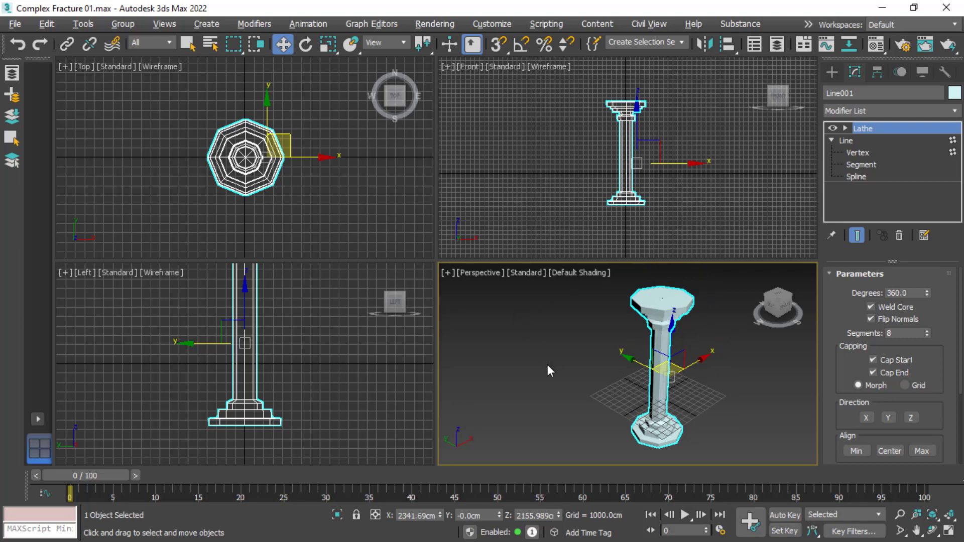
Zero the column's X, Y and Z position and lift it onto the ground grid
{"action": "right_click", "coordinate": [558, 510]}
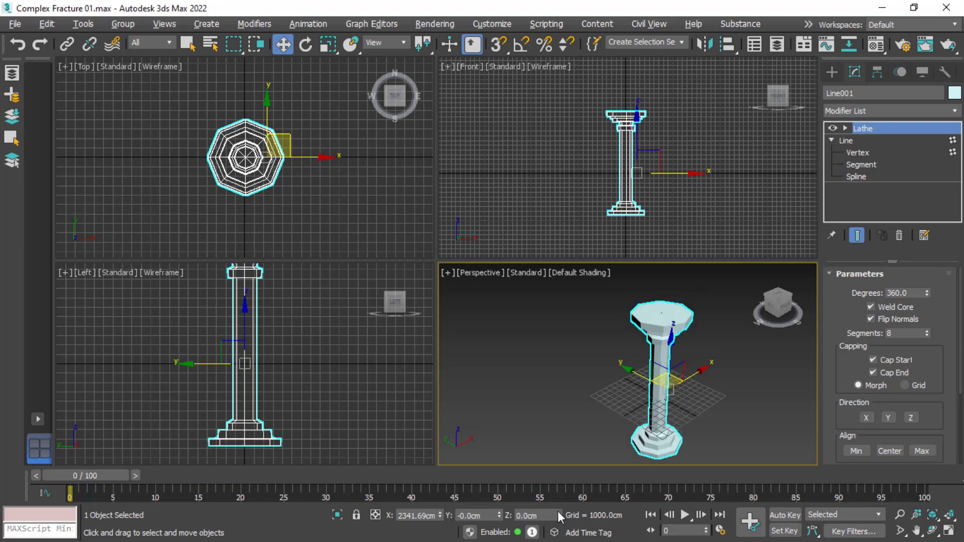
{"action": "right_click", "coordinate": [499, 513]}
{"action": "right_click", "coordinate": [440, 512]}
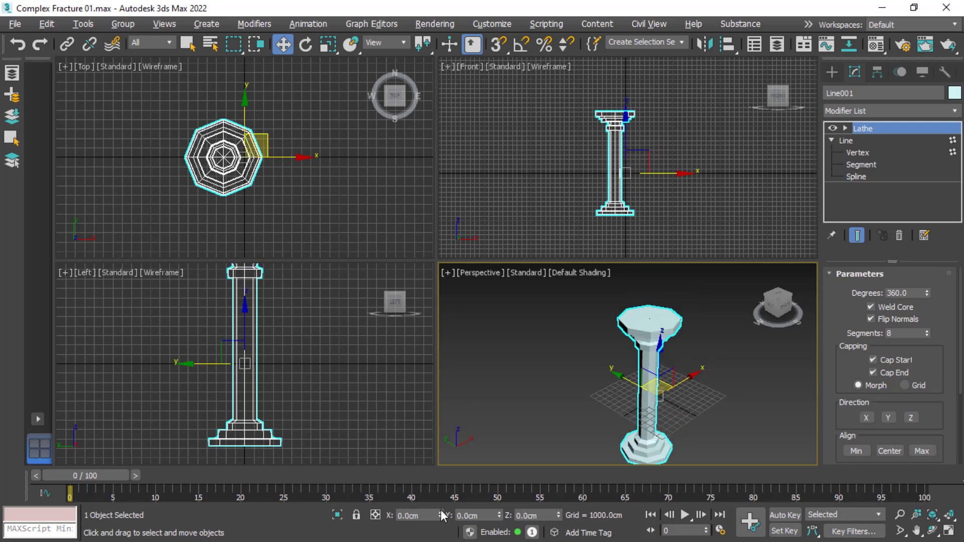
{"action": "left_click", "coordinate": [625, 126]}
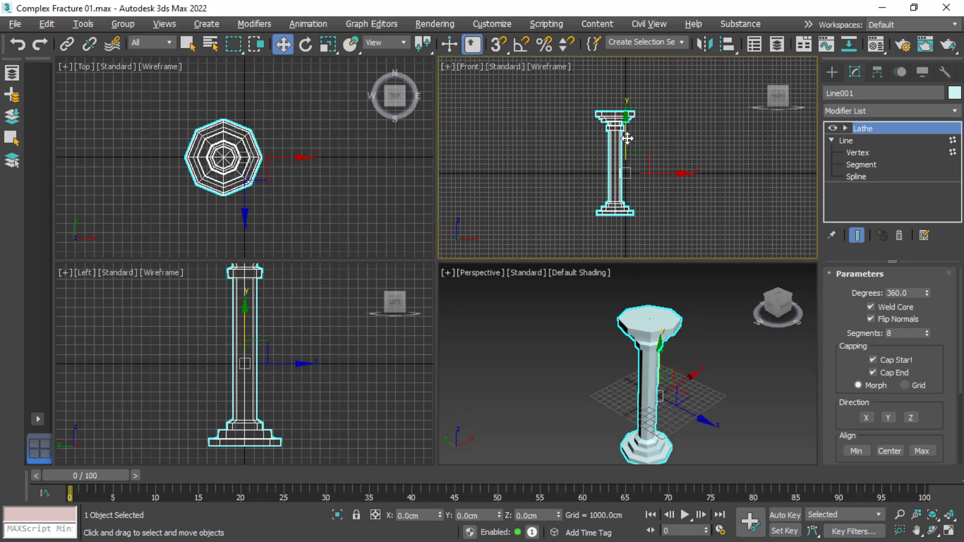
{"action": "left_click_drag", "start_coordinate": [626, 137], "coordinate": [630, 92]}
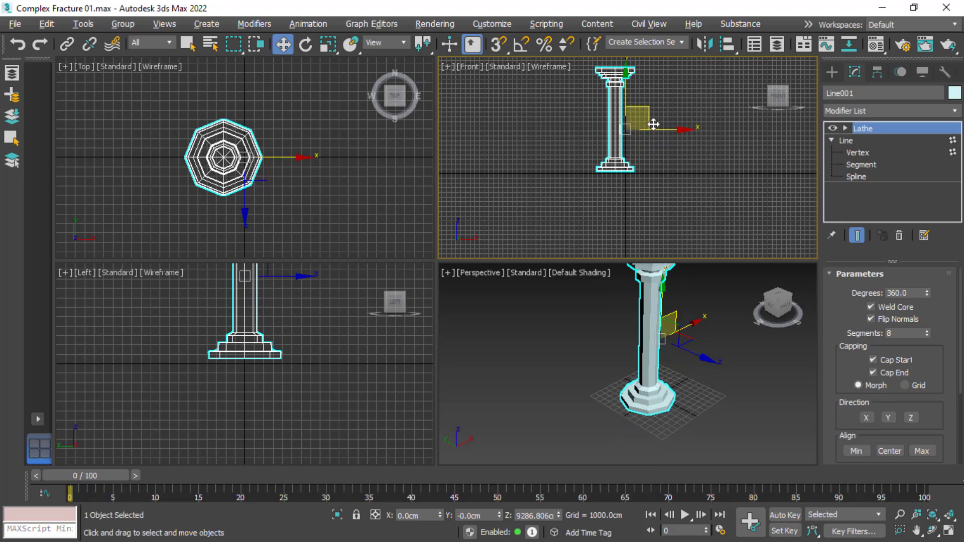
{"action": "left_click_drag", "start_coordinate": [660, 130], "coordinate": [671, 131]}
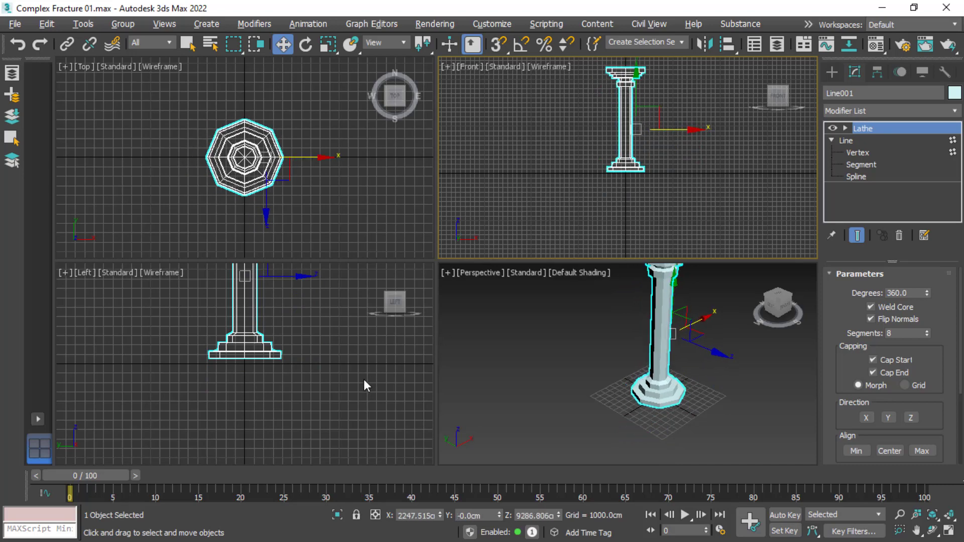
Zoom Extents All to frame the column, then open the Customize menu
{"action": "left_click", "coordinate": [950, 516]}
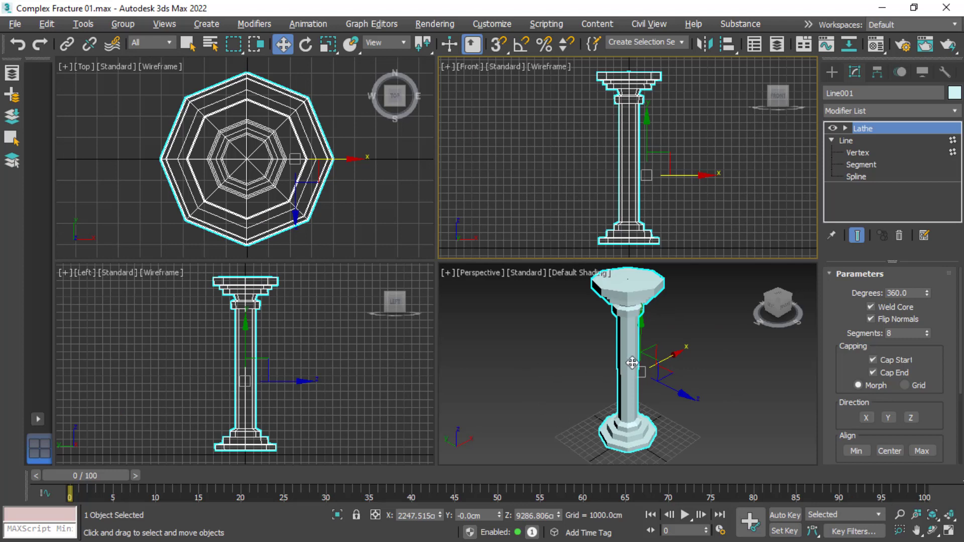
{"action": "scroll", "coordinate": [642, 366], "scroll_direction": "down", "scroll_amount": 2}
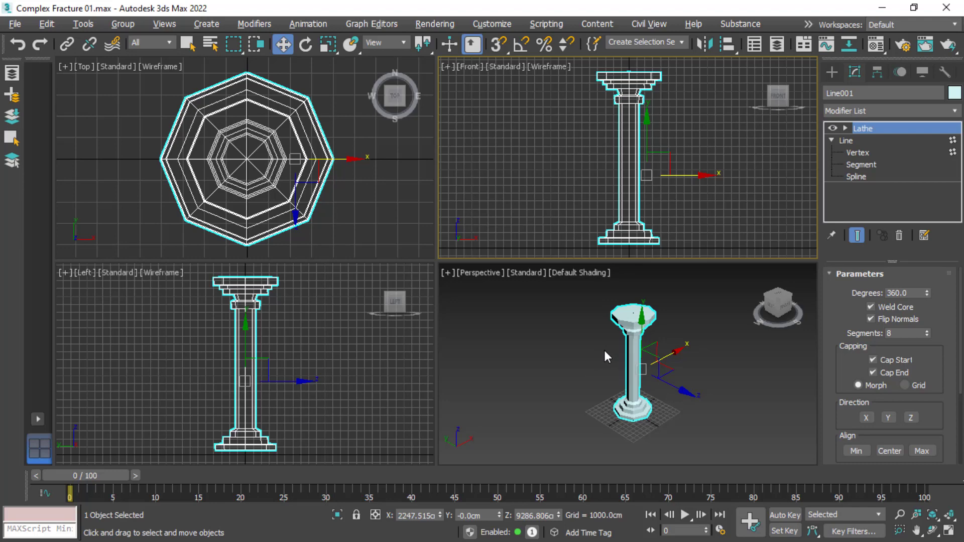
{"action": "left_click", "coordinate": [496, 24]}
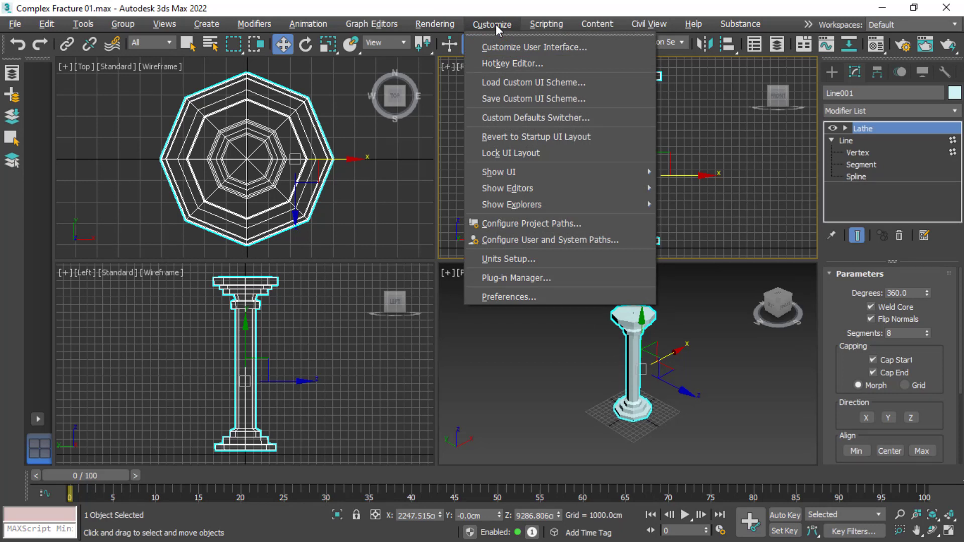
Confirm Centimeters display and a system unit scale of 1 unit = 1.0 Meters
{"action": "left_click", "coordinate": [514, 259]}
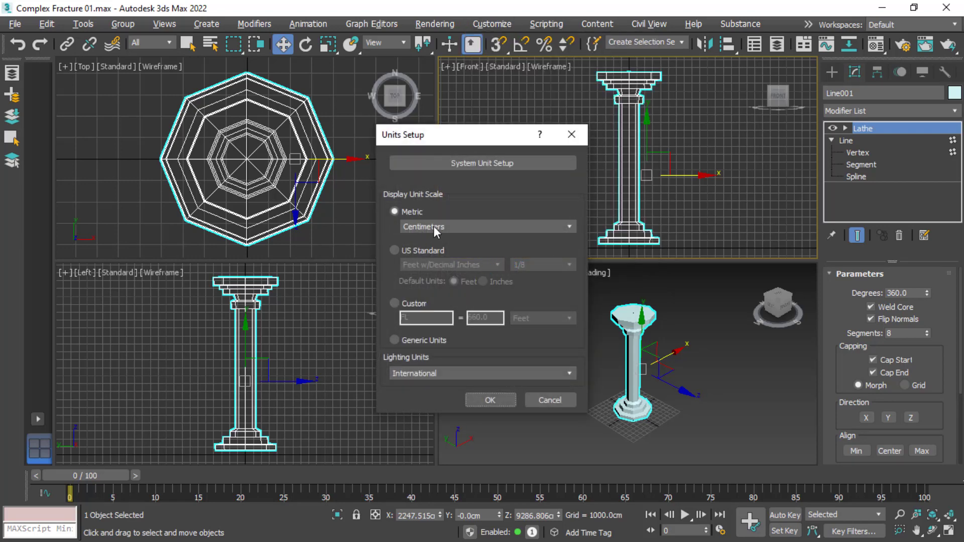
{"action": "left_click", "coordinate": [487, 158]}
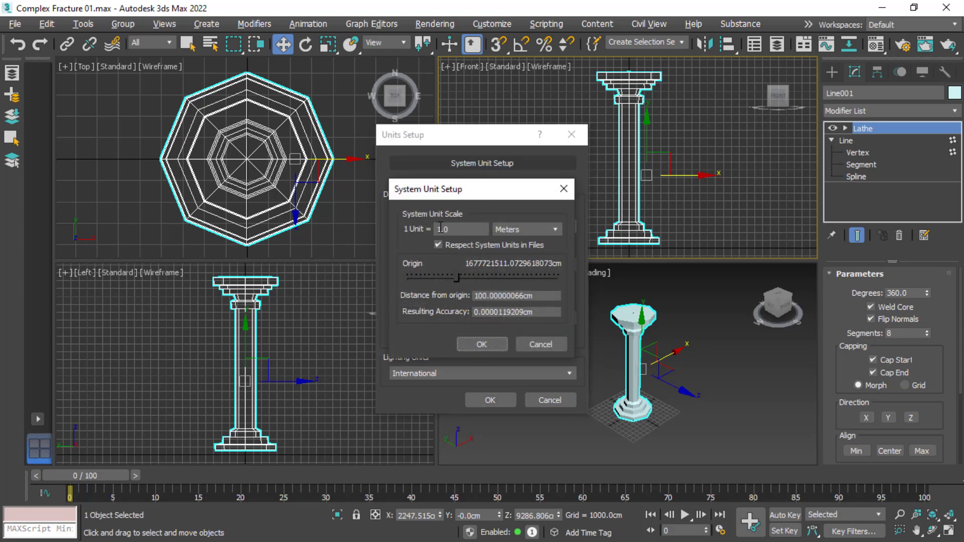
{"action": "left_click", "coordinate": [485, 346]}
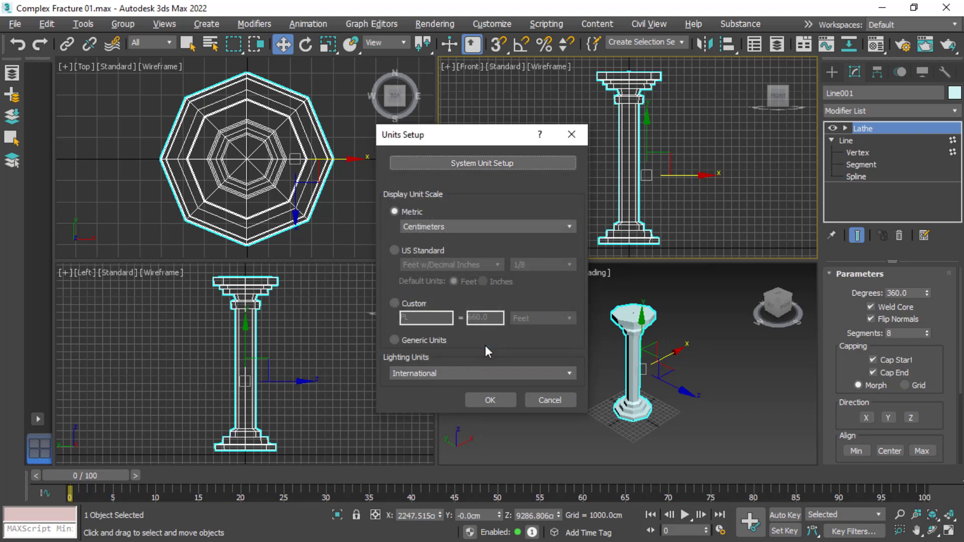
{"action": "left_click", "coordinate": [501, 399]}
Create a tall standard-primitive box, Box001, in the Top view
{"action": "scroll", "coordinate": [606, 389], "scroll_direction": "up", "scroll_amount": 2}
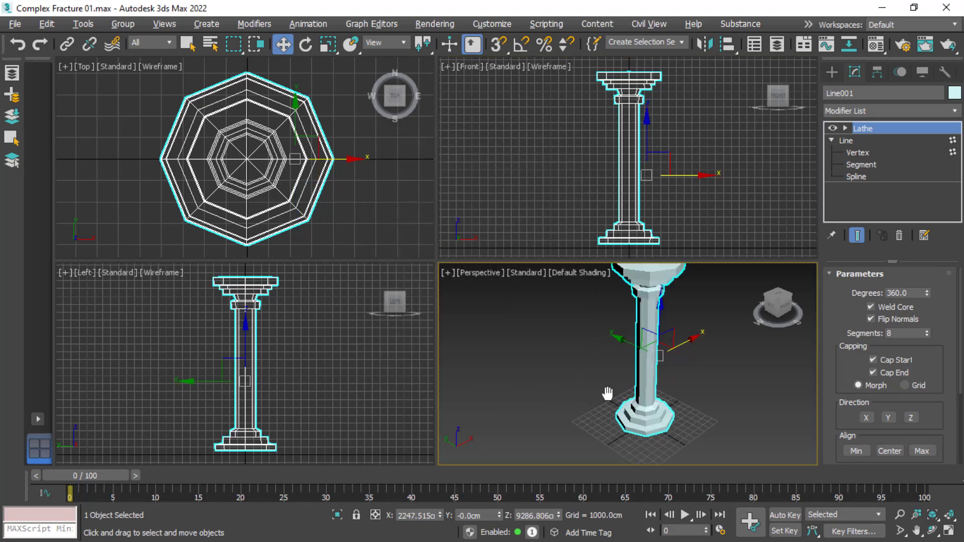
{"action": "scroll", "coordinate": [576, 408], "scroll_direction": "up", "scroll_amount": 2}
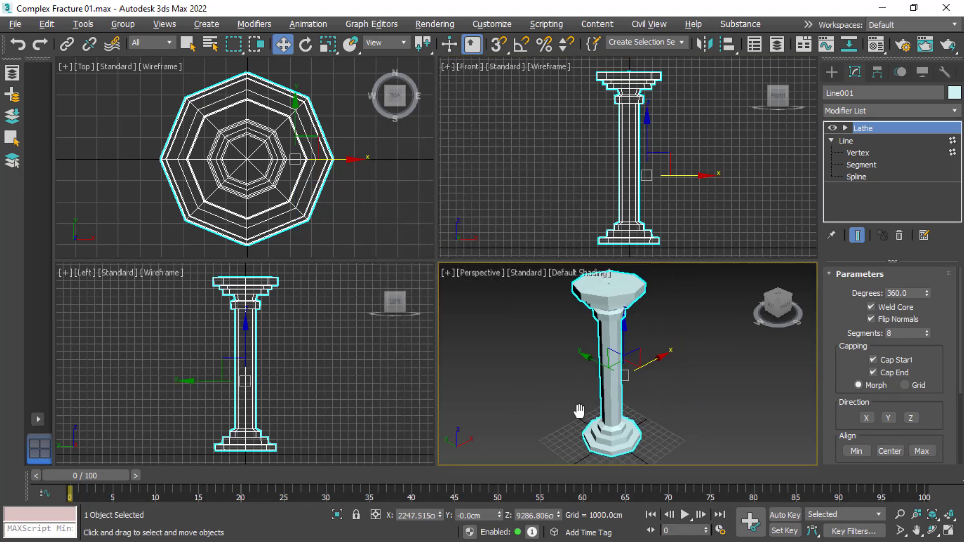
{"action": "left_click", "coordinate": [829, 73]}
{"action": "left_click", "coordinate": [837, 95]}
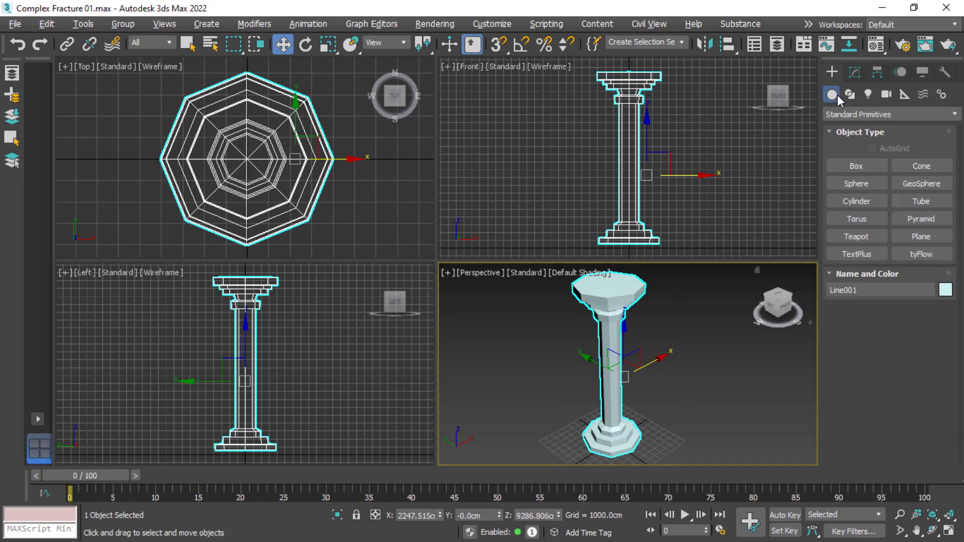
{"action": "left_click", "coordinate": [863, 163]}
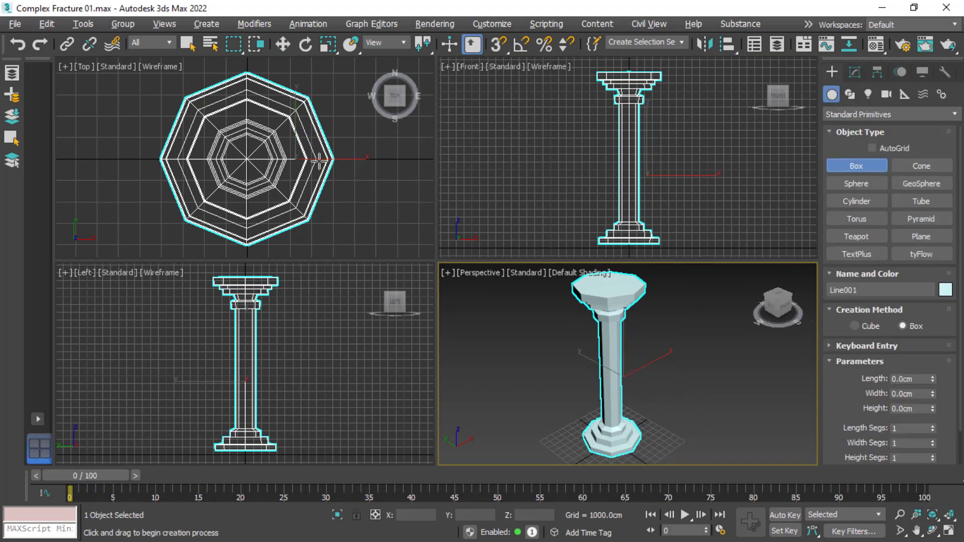
{"action": "scroll", "coordinate": [322, 159], "scroll_direction": "down", "scroll_amount": 2}
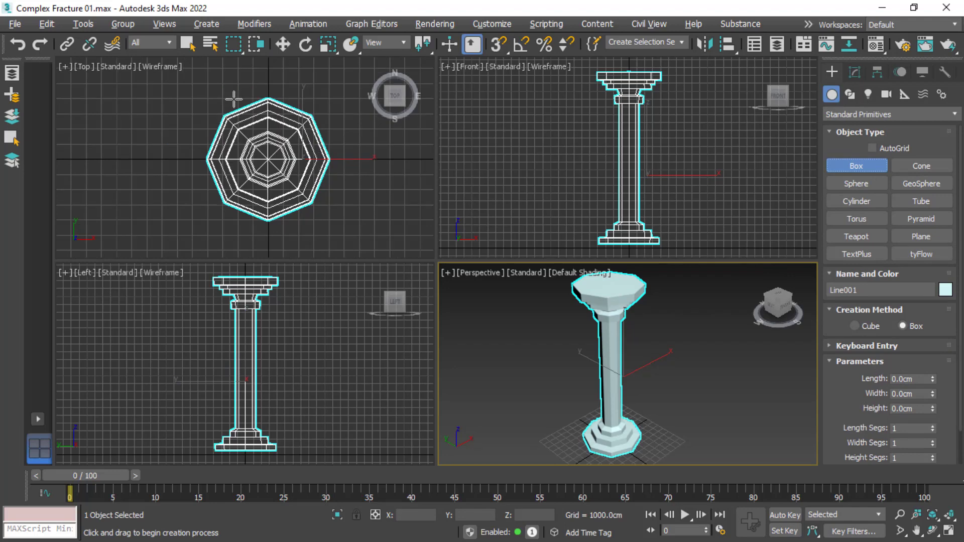
{"action": "mouse_move", "coordinate": [231, 97]}
{"action": "left_mouse_down"}
{"action": "mouse_move", "coordinate": [300, 205]}
{"action": "mouse_move", "coordinate": [312, 203]}
{"action": "left_mouse_up"}
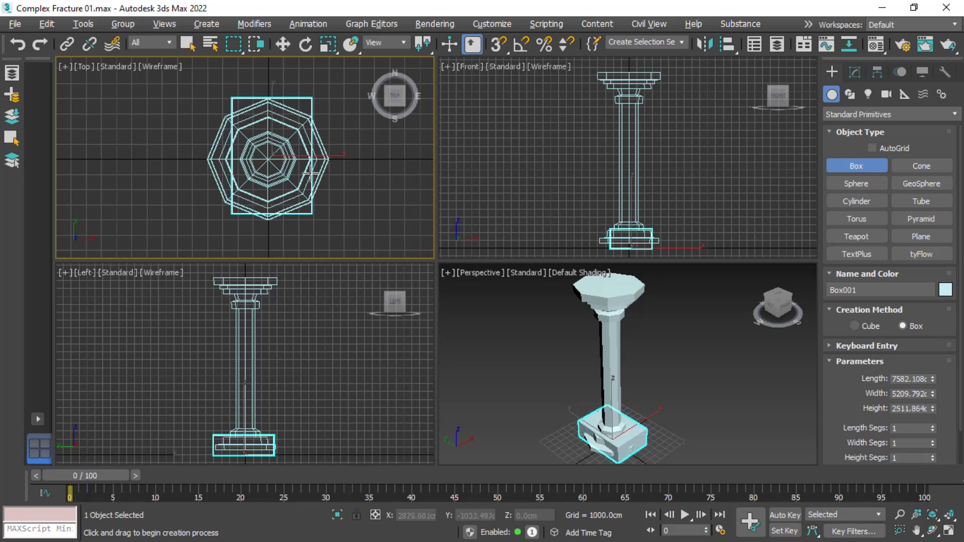
{"action": "left_click", "coordinate": [307, 146]}
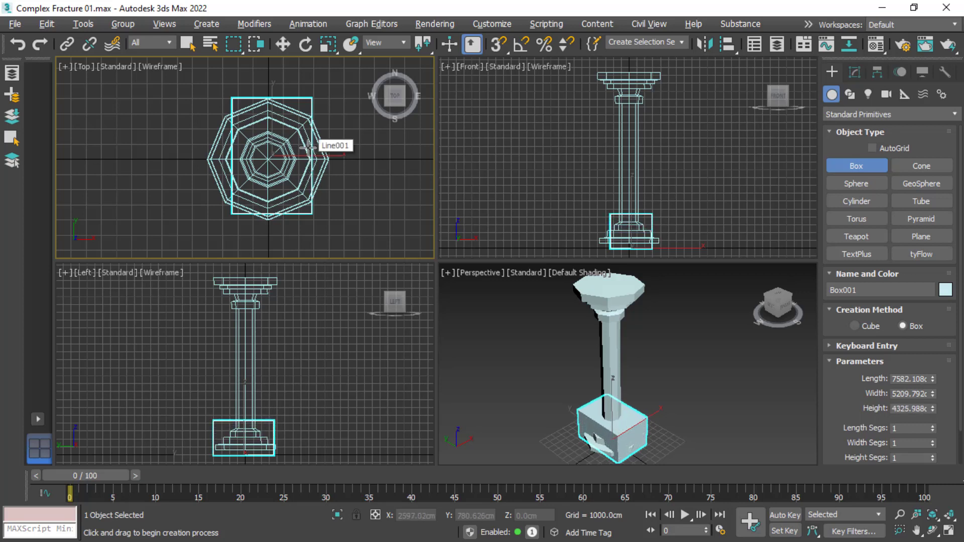
Move Box001 up the Z axis until it hovers above the column's capital
{"action": "left_click", "coordinate": [283, 45]}
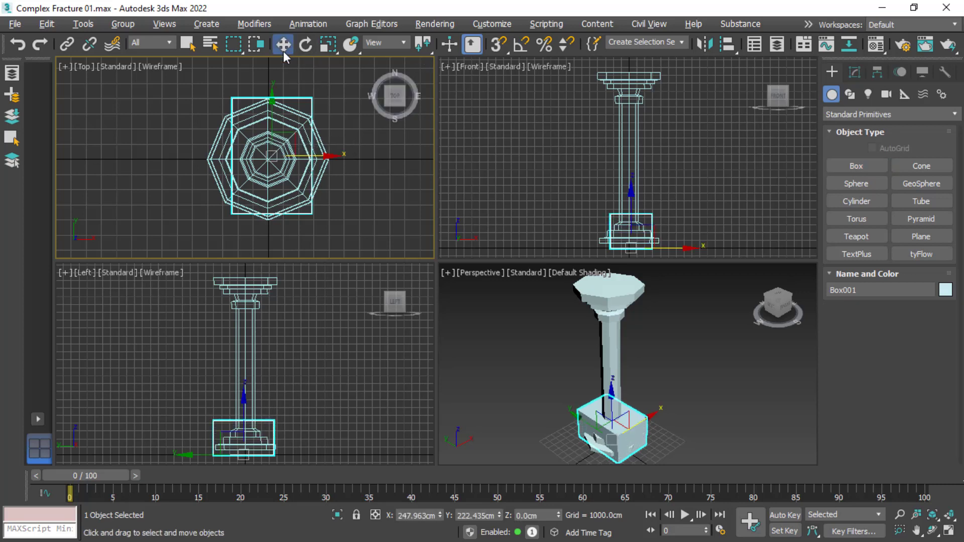
{"action": "left_click_drag", "start_coordinate": [615, 387], "coordinate": [663, 334]}
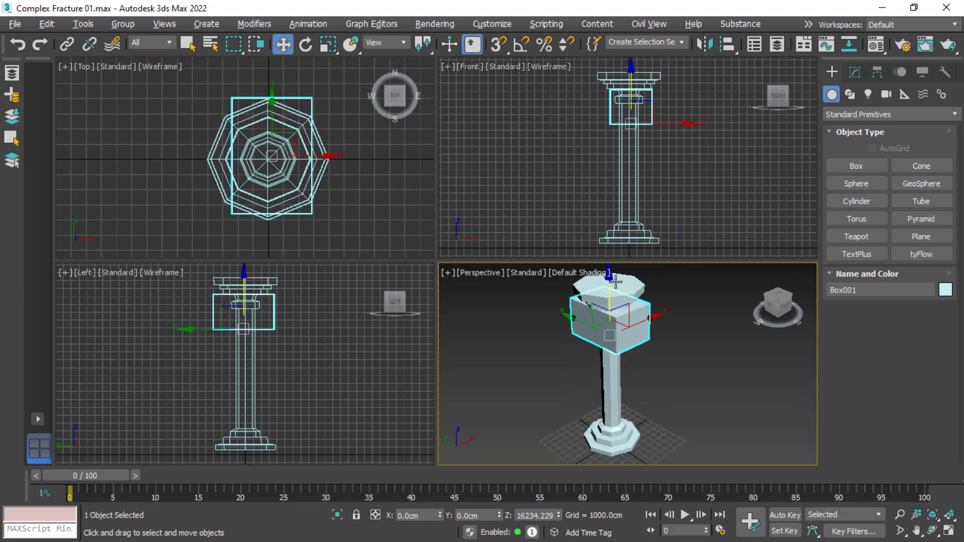
{"action": "scroll", "coordinate": [664, 347], "scroll_direction": "down", "scroll_amount": 2}
{"action": "mouse_move", "coordinate": [636, 277]}
{"action": "left_mouse_down"}
{"action": "mouse_move", "coordinate": [638, 257]}
{"action": "mouse_move", "coordinate": [627, 279]}
{"action": "left_mouse_up"}
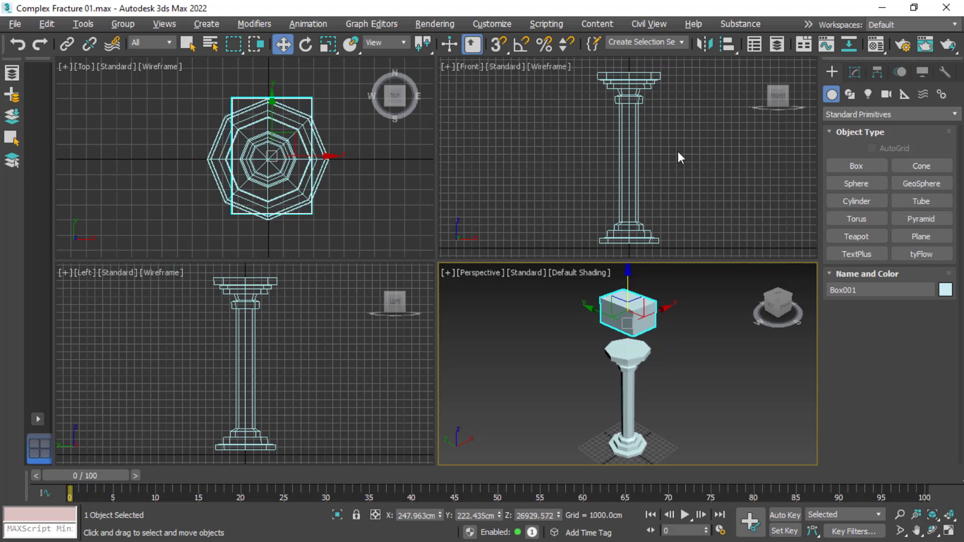
{"action": "mouse_move", "coordinate": [678, 151]}
{"action": "middle_mouse_down"}
{"action": "mouse_move", "coordinate": [681, 179]}
{"action": "mouse_move", "coordinate": [665, 183]}
{"action": "middle_mouse_up"}
{"action": "scroll", "coordinate": [681, 180], "scroll_direction": "down", "scroll_amount": 2}
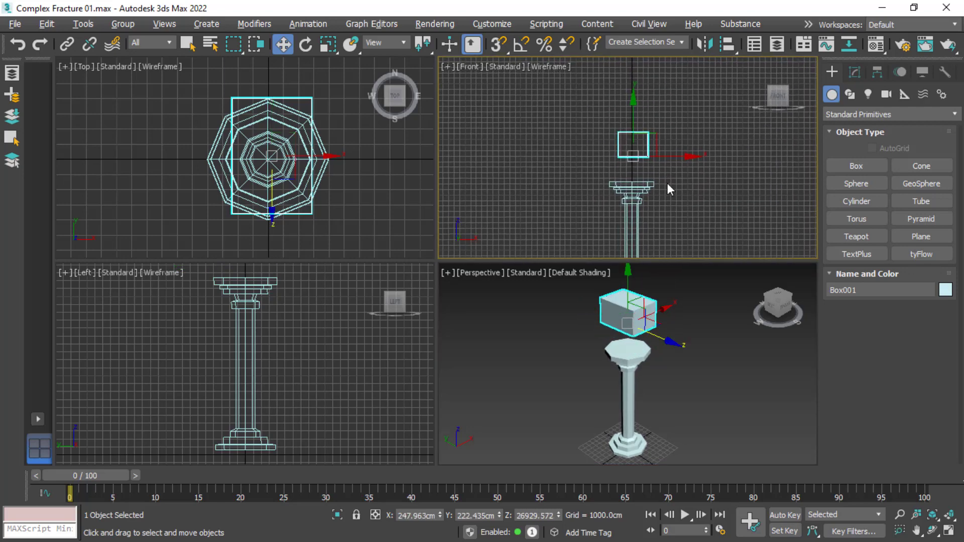
Rotate Box001 about 40 degrees in the Front view, then deselect it
{"action": "left_click", "coordinate": [853, 73]}
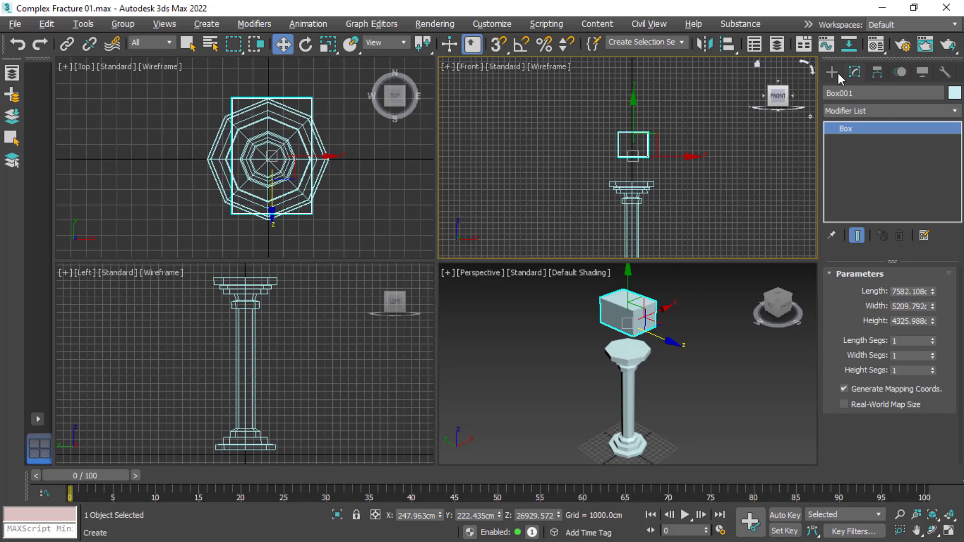
{"action": "left_click", "coordinate": [831, 72]}
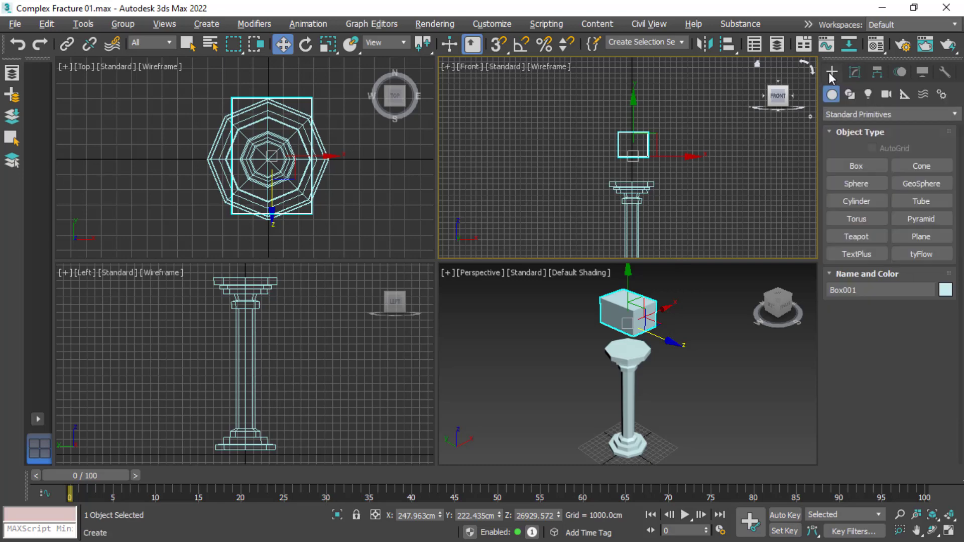
{"action": "left_click", "coordinate": [305, 44]}
{"action": "left_click_drag", "start_coordinate": [590, 127], "coordinate": [555, 172]}
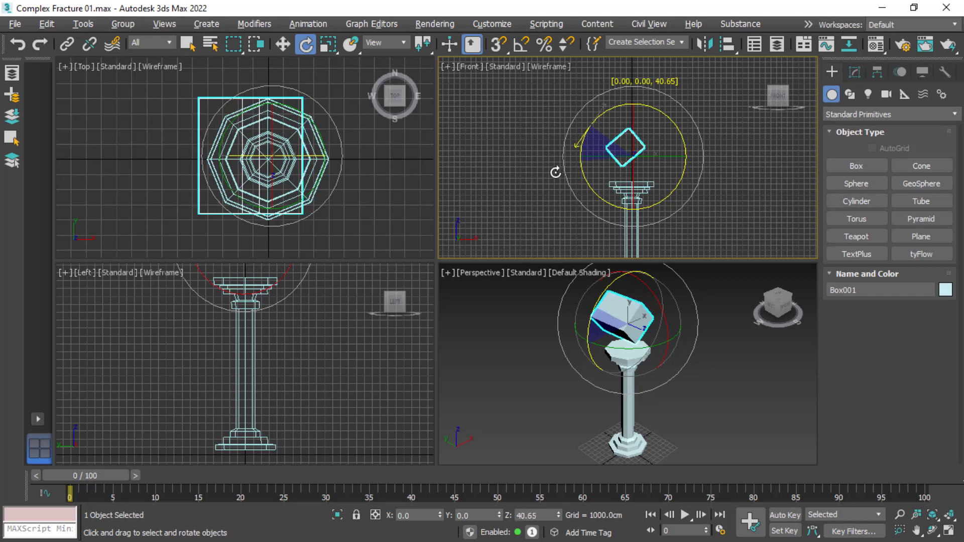
{"action": "left_click_drag", "start_coordinate": [555, 172], "coordinate": [555, 174]}
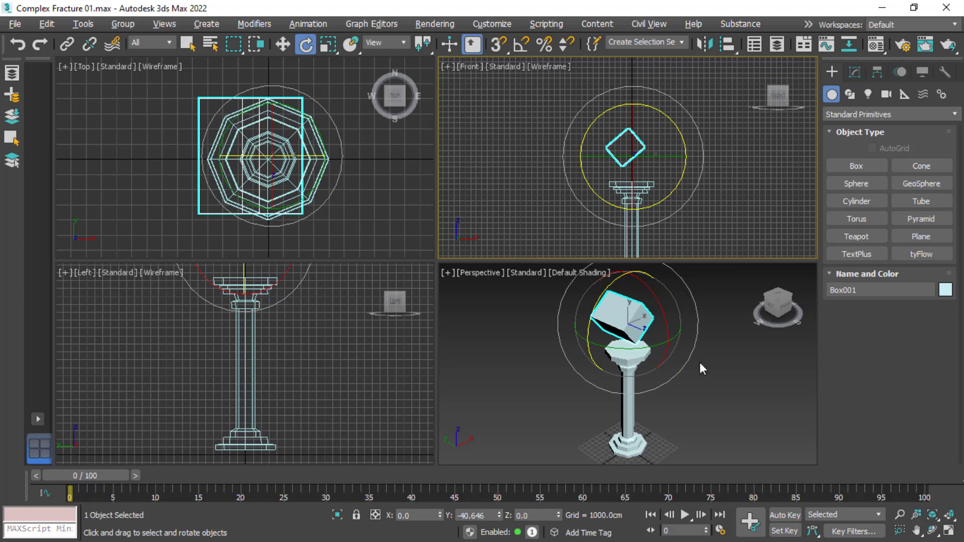
{"action": "left_click", "coordinate": [724, 372]}
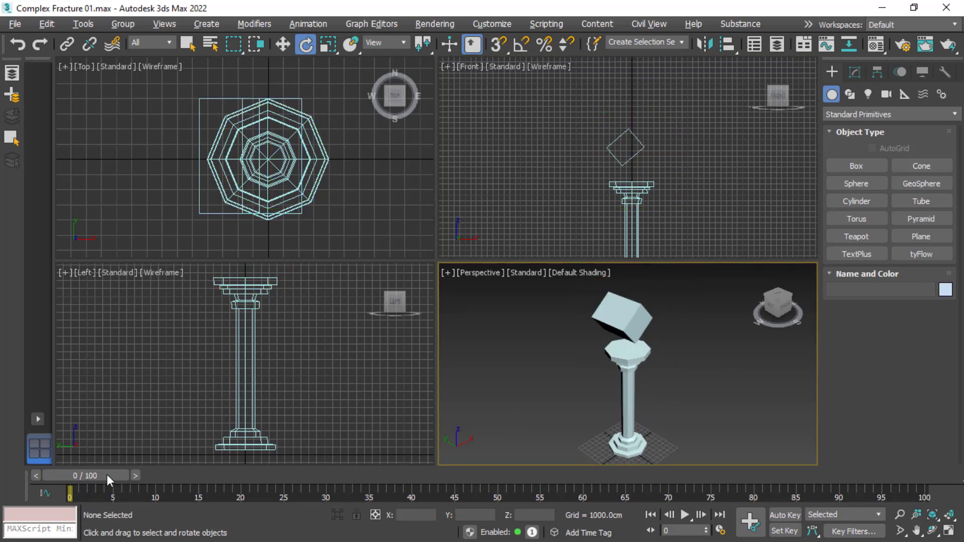
At frame 50 with Auto Key on, drop the box onto the column top
{"action": "mouse_move", "coordinate": [107, 475]}
{"action": "left_mouse_down"}
{"action": "mouse_move", "coordinate": [528, 470]}
{"action": "mouse_move", "coordinate": [516, 475]}
{"action": "left_mouse_up"}
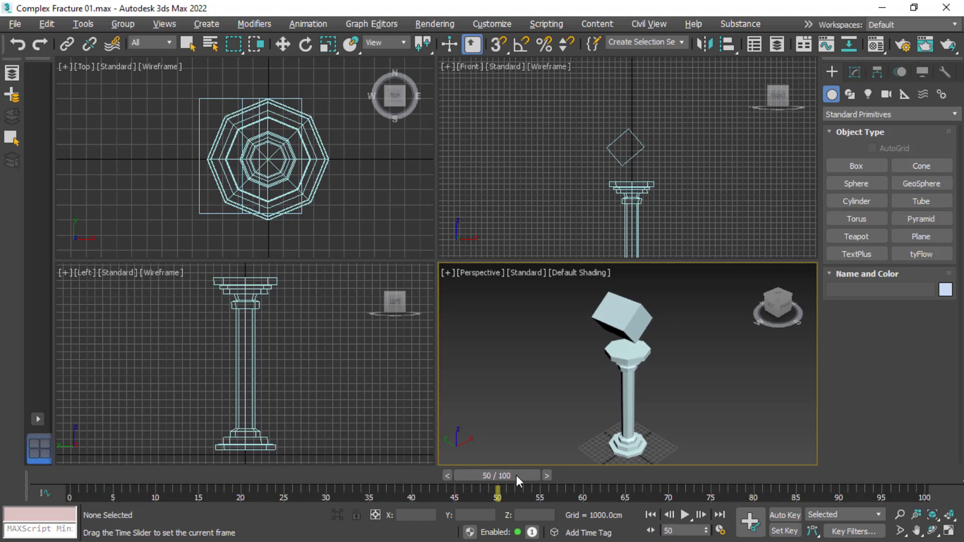
{"action": "key", "text": "e"}
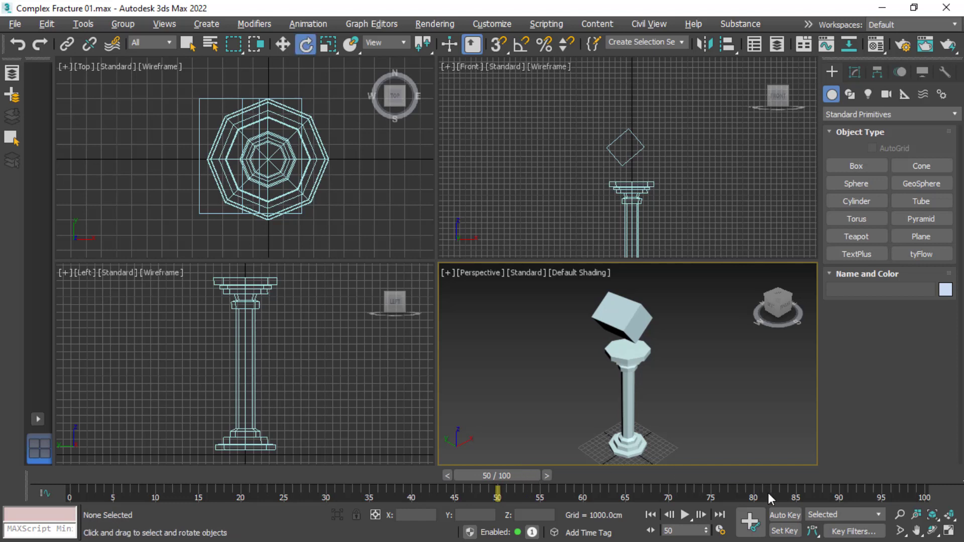
{"action": "left_click", "coordinate": [784, 514]}
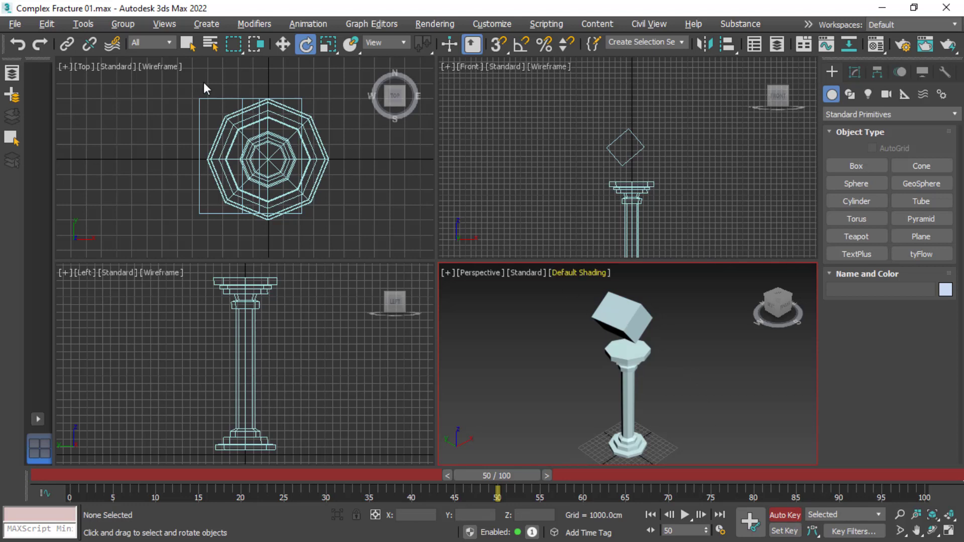
{"action": "left_click", "coordinate": [281, 46]}
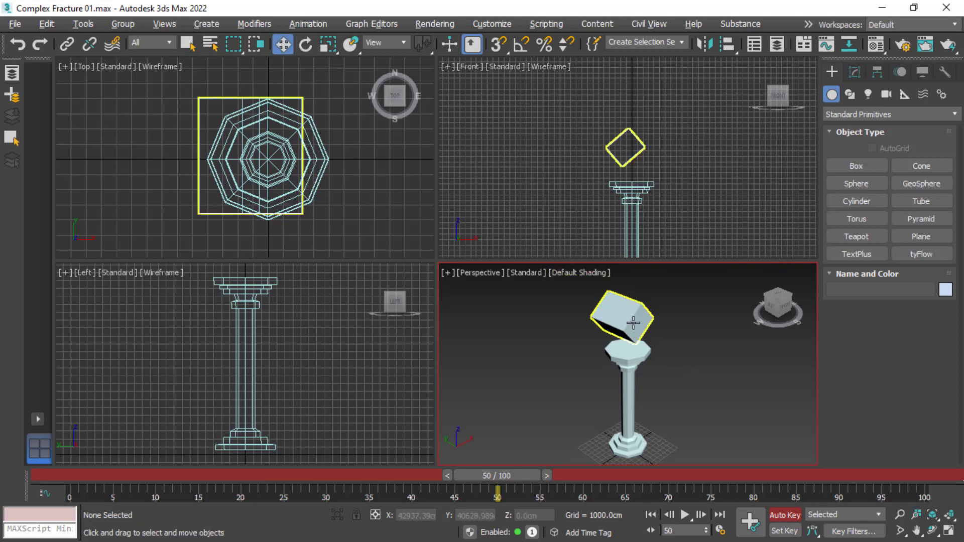
{"action": "left_click", "coordinate": [633, 325]}
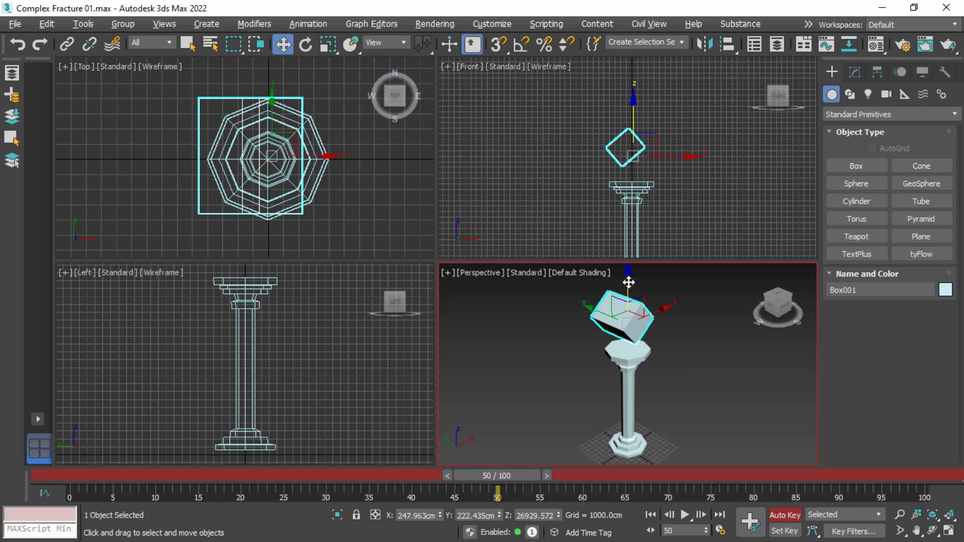
{"action": "left_click_drag", "start_coordinate": [628, 282], "coordinate": [627, 325]}
Keep moving the box down the column until it reaches the base
{"action": "left_click_drag", "start_coordinate": [674, 203], "coordinate": [666, 206]}
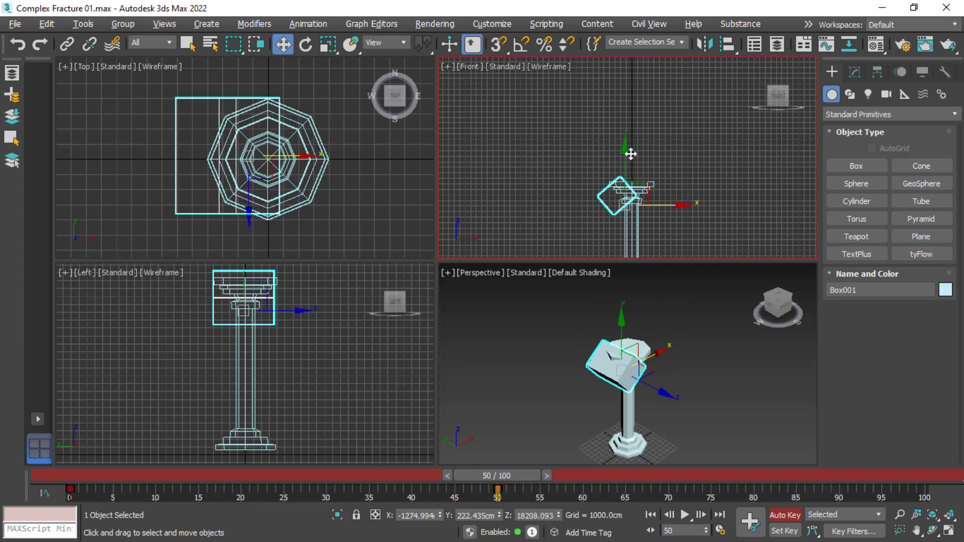
{"action": "left_click_drag", "start_coordinate": [623, 154], "coordinate": [636, 208]}
{"action": "middle_click_drag", "start_coordinate": [694, 226], "coordinate": [682, 146]}
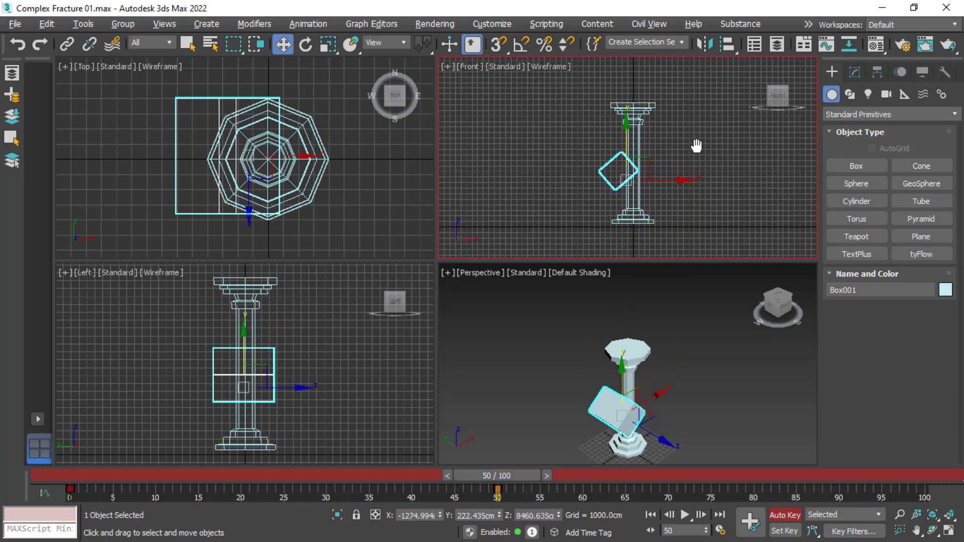
{"action": "left_click_drag", "start_coordinate": [621, 139], "coordinate": [623, 171]}
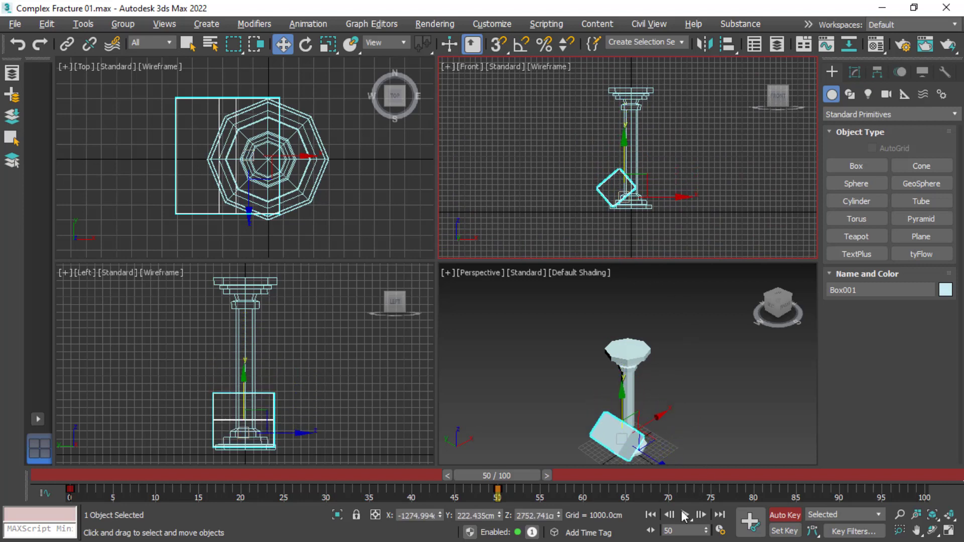
Turn Auto Key off and play the falling-box animation from frame 0 to check it
{"action": "left_click", "coordinate": [783, 514]}
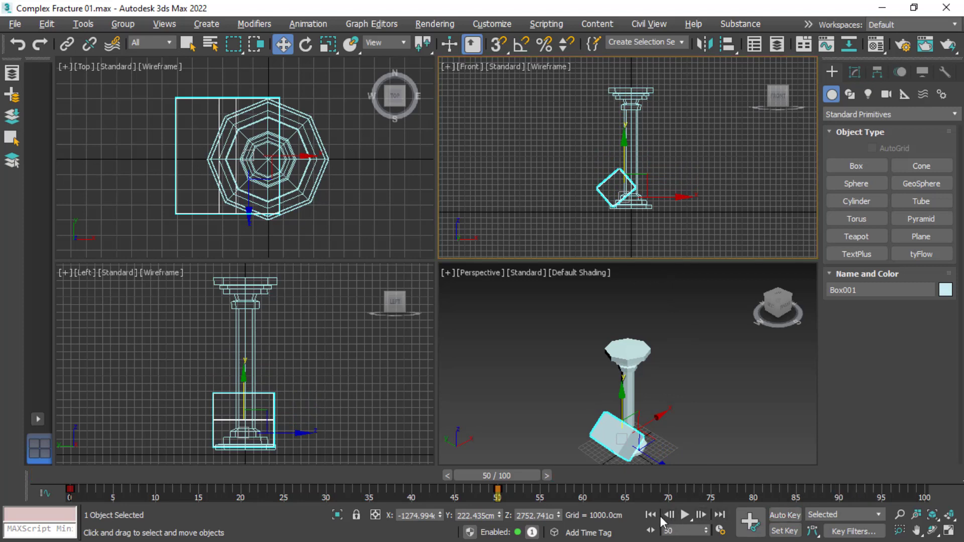
{"action": "left_click", "coordinate": [650, 514]}
{"action": "left_click", "coordinate": [685, 514]}
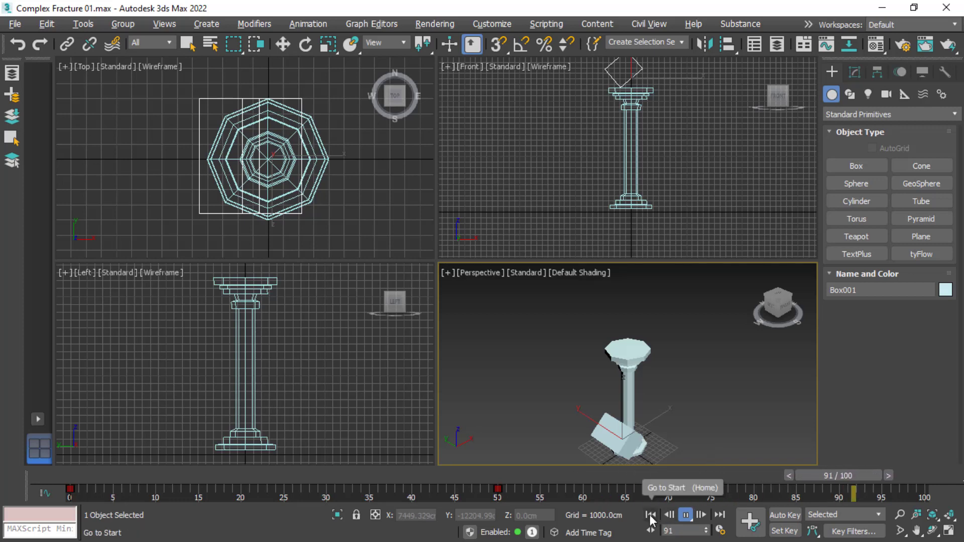
{"action": "left_click", "coordinate": [650, 514]}
{"action": "key", "text": "w"}
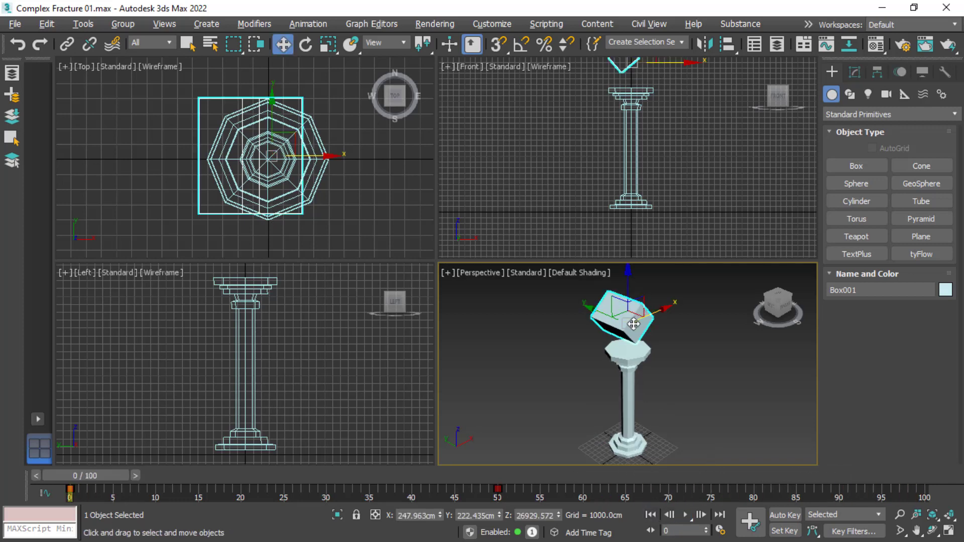
In Box001's Object Properties, turn off Renderable and turn on Display as Box
{"action": "right_click", "coordinate": [633, 324]}
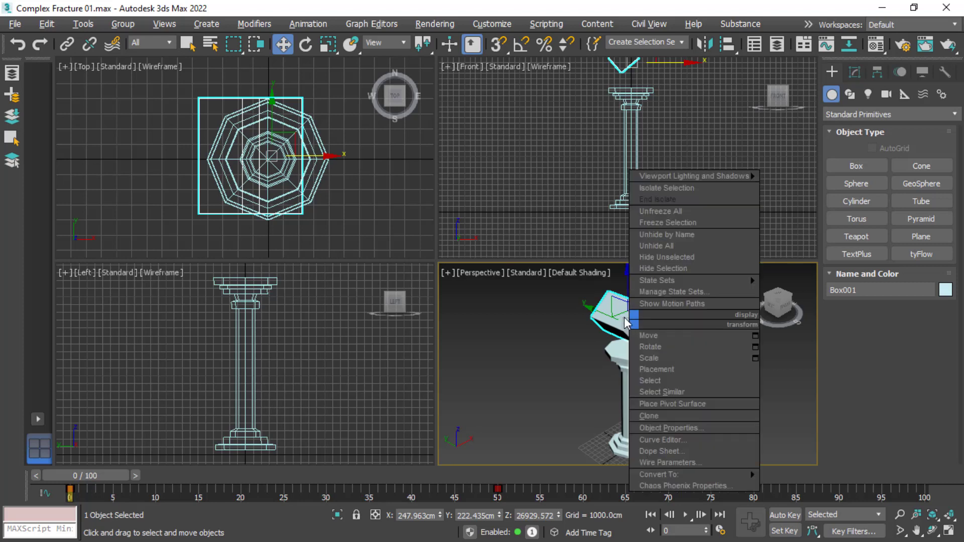
{"action": "left_click", "coordinate": [724, 429]}
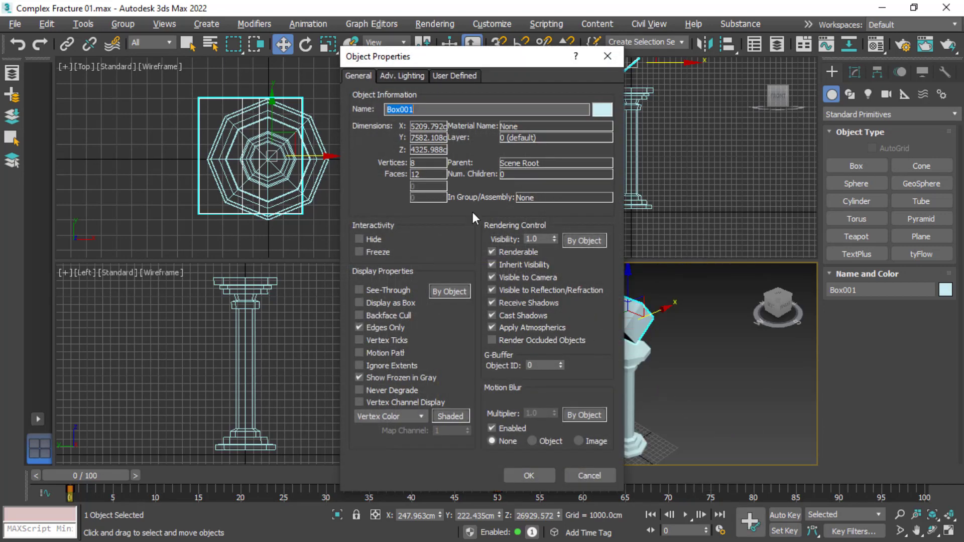
{"action": "left_click_drag", "start_coordinate": [435, 59], "coordinate": [398, 38]}
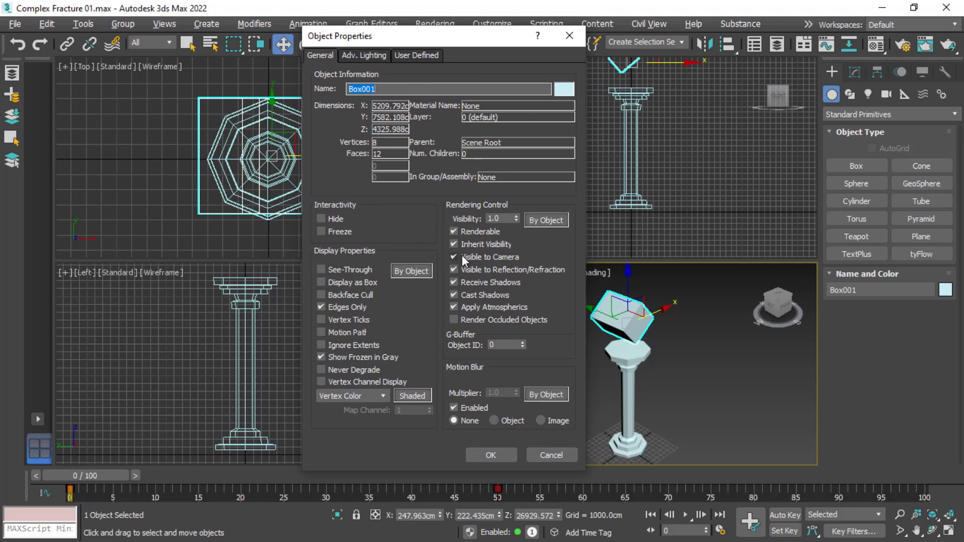
{"action": "left_click", "coordinate": [454, 232]}
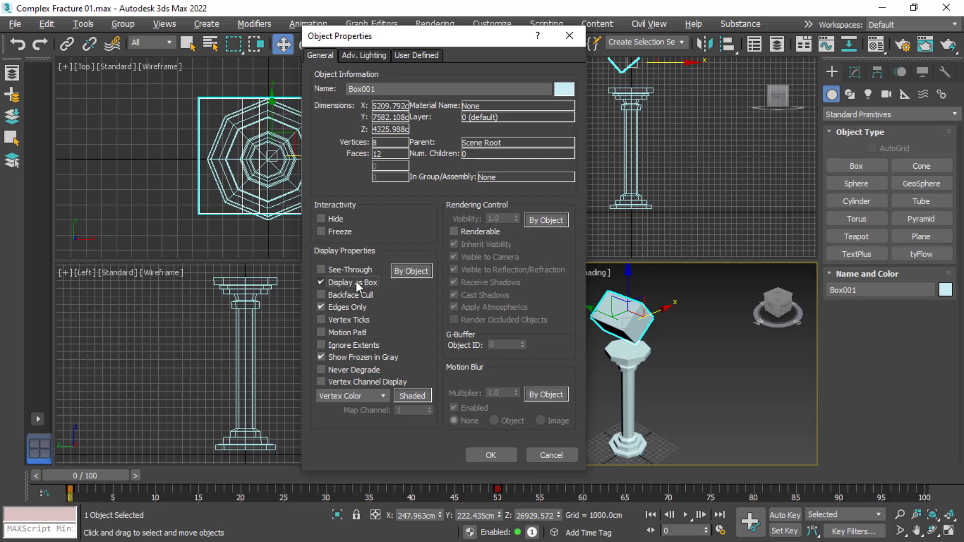
{"action": "left_click", "coordinate": [480, 454]}
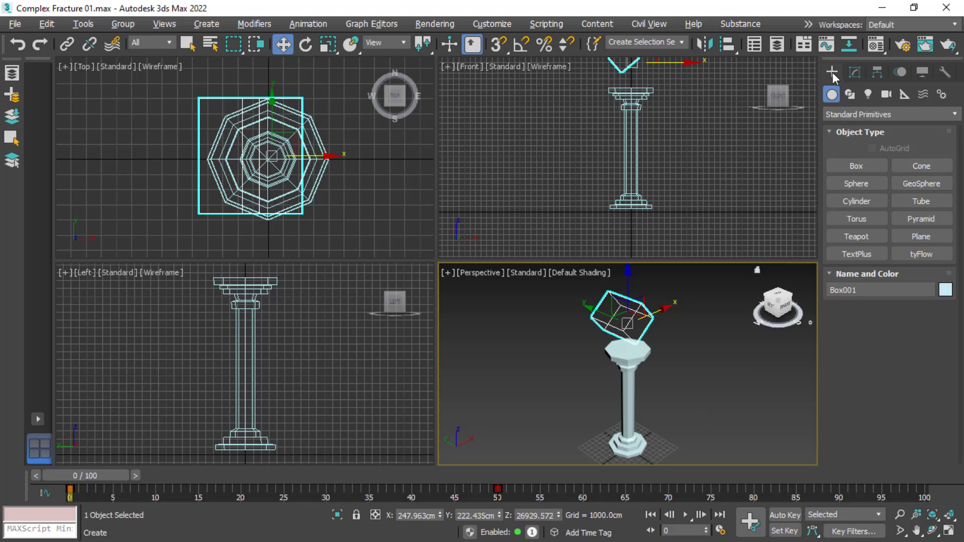
{"action": "left_click", "coordinate": [927, 255]}
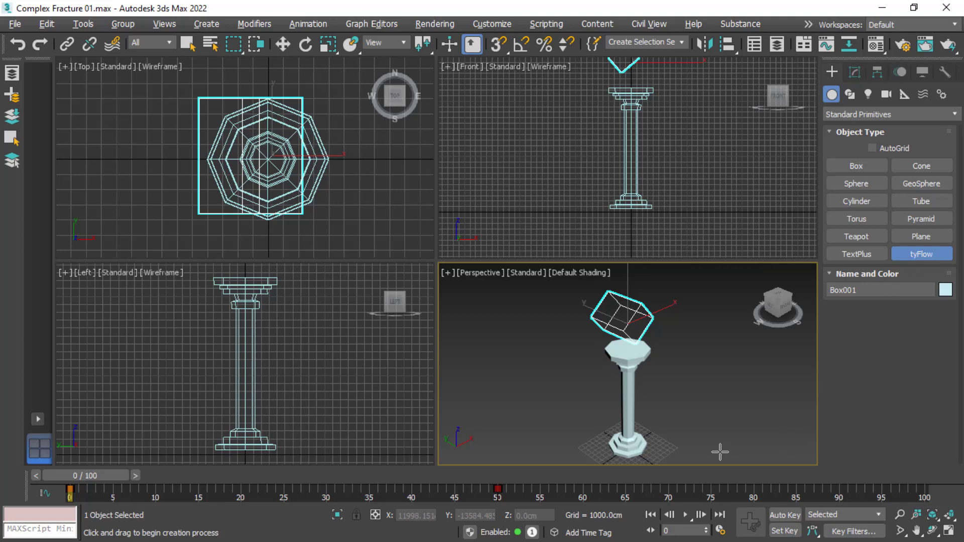
{"action": "left_click_drag", "start_coordinate": [705, 188], "coordinate": [732, 214]}
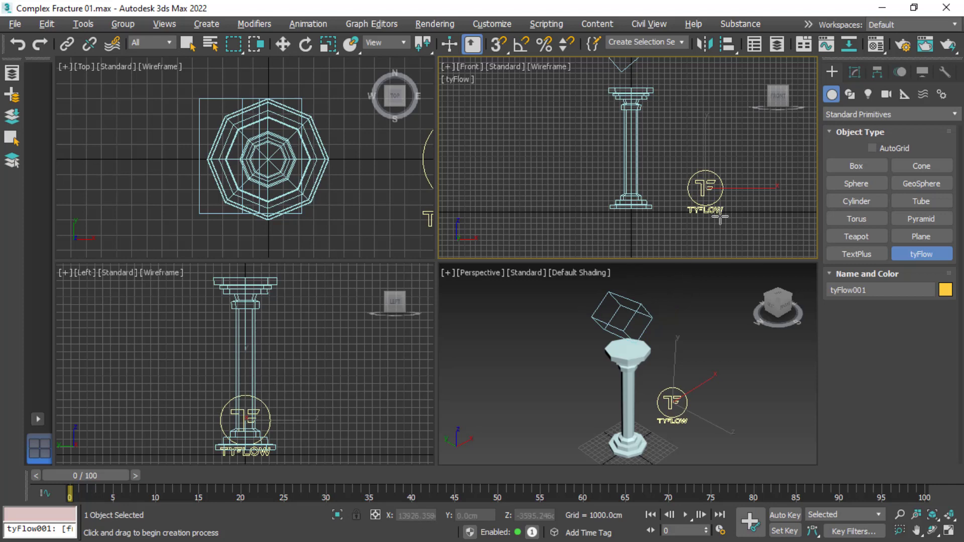
{"action": "left_click", "coordinate": [853, 73]}
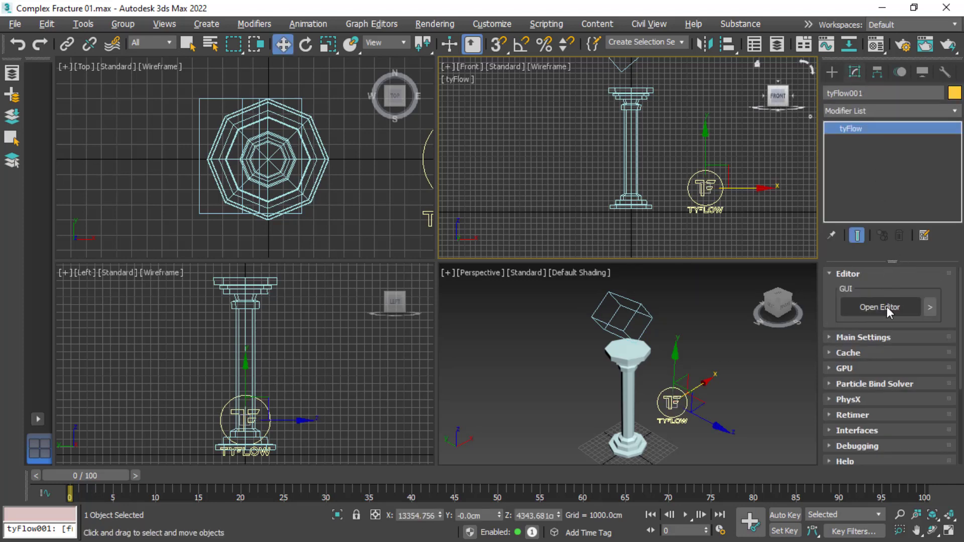
{"action": "left_click", "coordinate": [887, 306]}
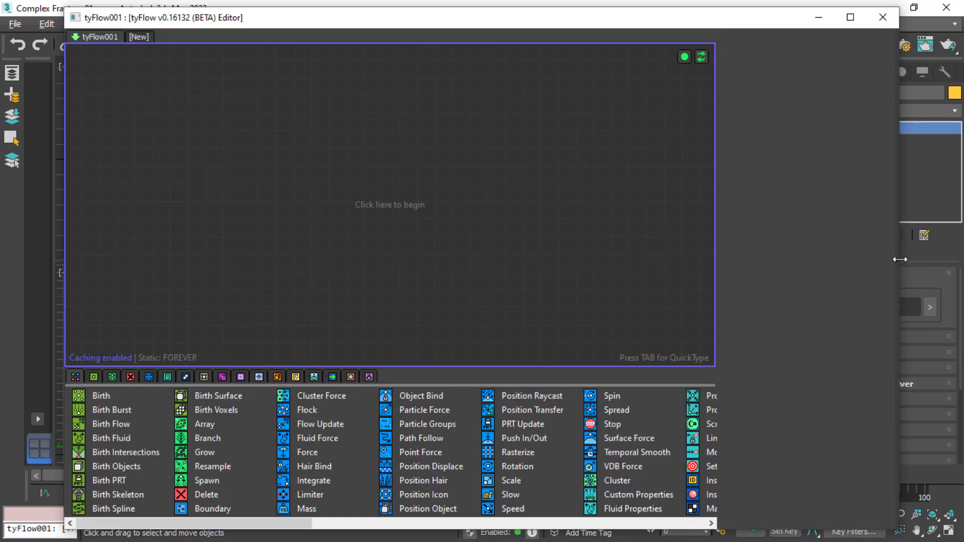
{"action": "left_click_drag", "start_coordinate": [901, 257], "coordinate": [638, 265]}
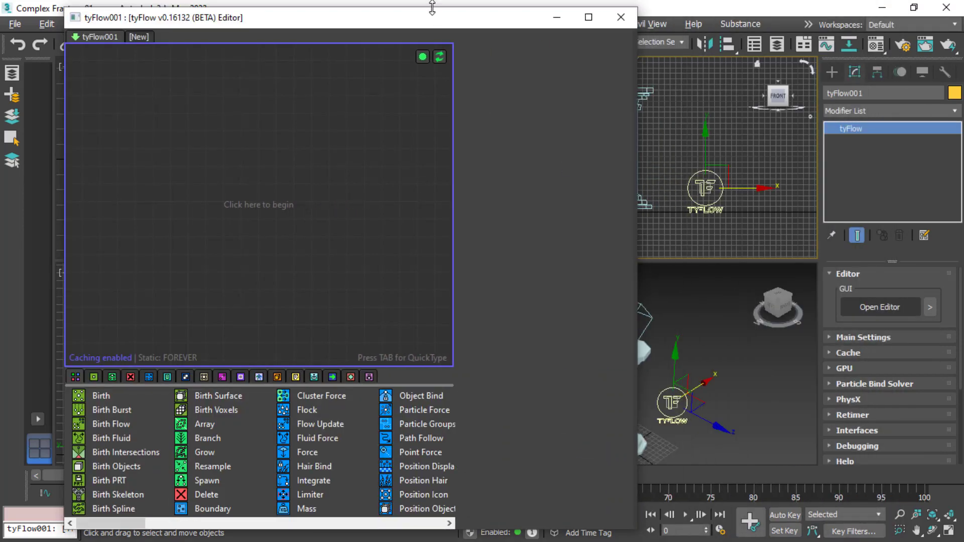
{"action": "left_click_drag", "start_coordinate": [431, 24], "coordinate": [431, 139]}
{"action": "left_click_drag", "start_coordinate": [489, 135], "coordinate": [445, 86]}
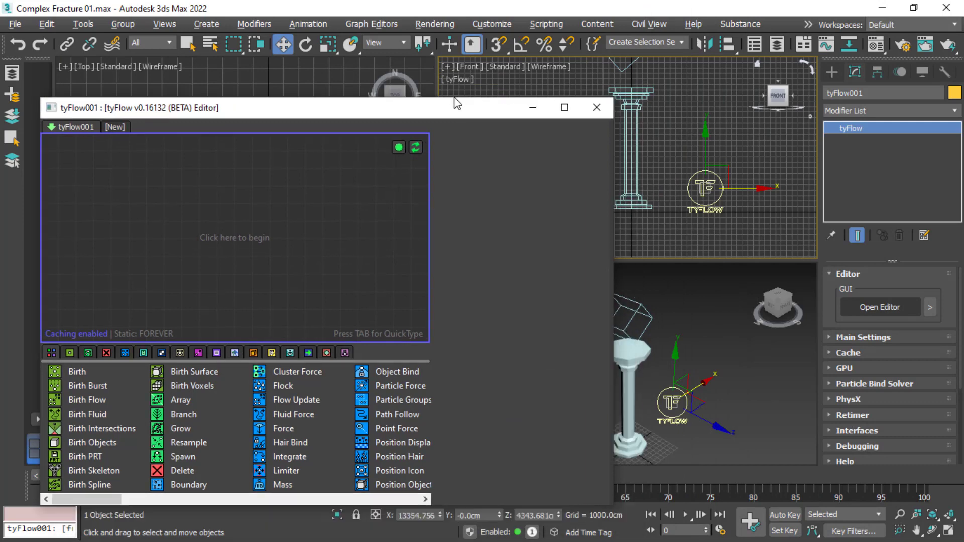
{"action": "middle_click_drag", "start_coordinate": [686, 324], "coordinate": [741, 293], "text": "alt"}
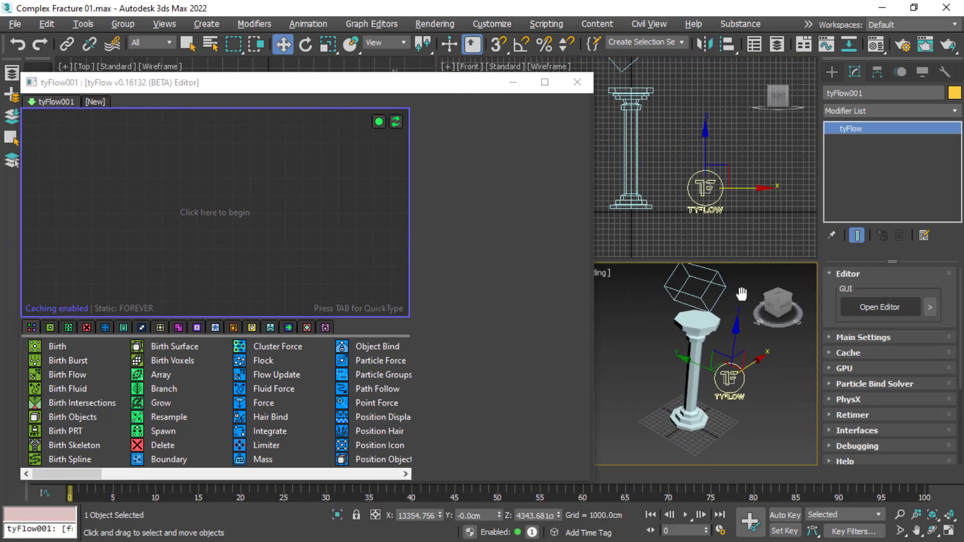
{"action": "left_click_drag", "start_coordinate": [456, 85], "coordinate": [478, 31]}
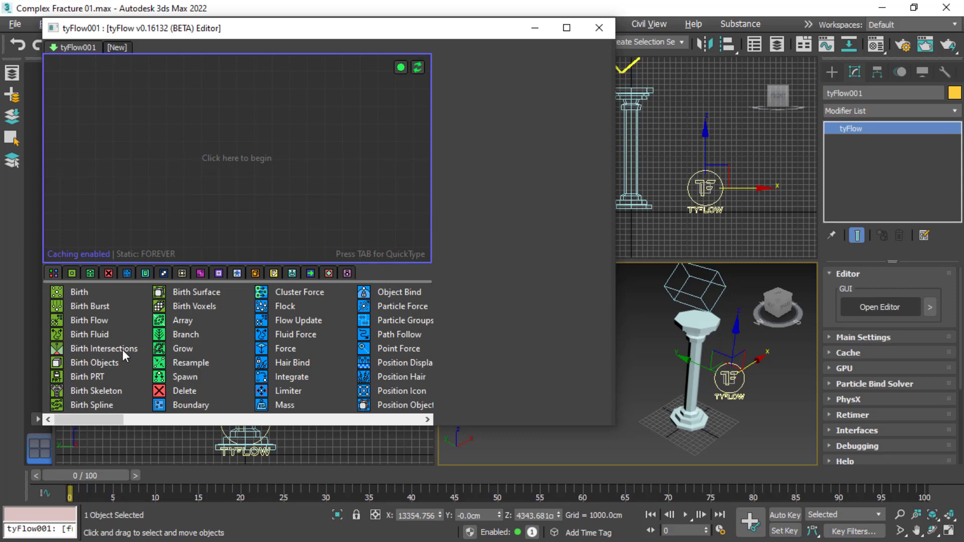
Create a new tyFlow event with a Birth Objects operator on the canvas
{"action": "left_click", "coordinate": [98, 366]}
{"action": "left_click_drag", "start_coordinate": [111, 369], "coordinate": [75, 118]}
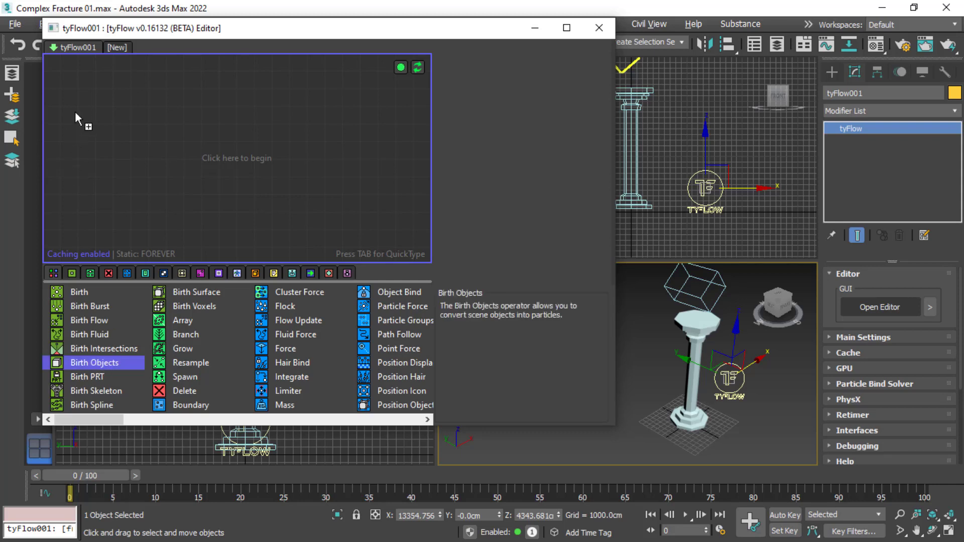
{"action": "left_click_drag", "start_coordinate": [102, 85], "coordinate": [104, 85]}
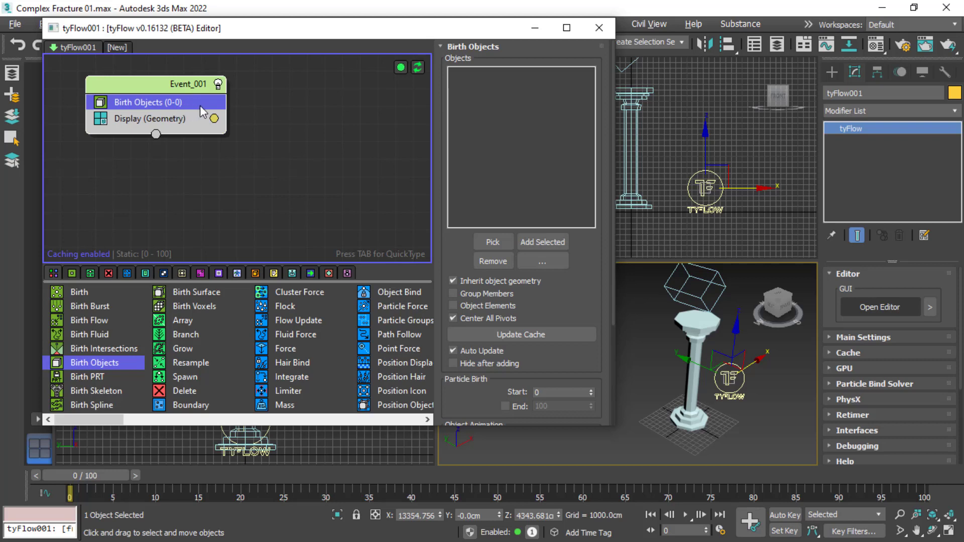
Set the pillar spline Line001 as the Birth Objects source object
{"action": "left_click", "coordinate": [502, 242]}
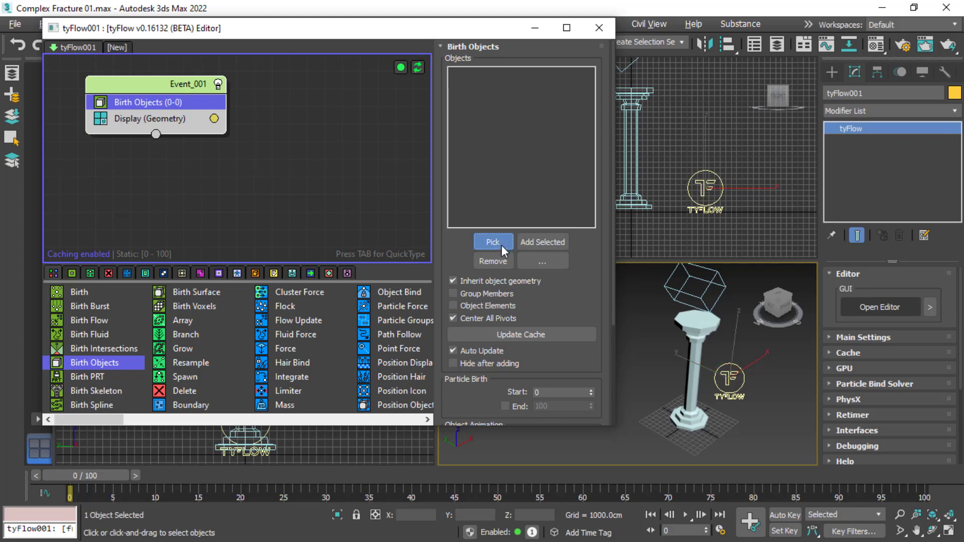
{"action": "left_click", "coordinate": [694, 374]}
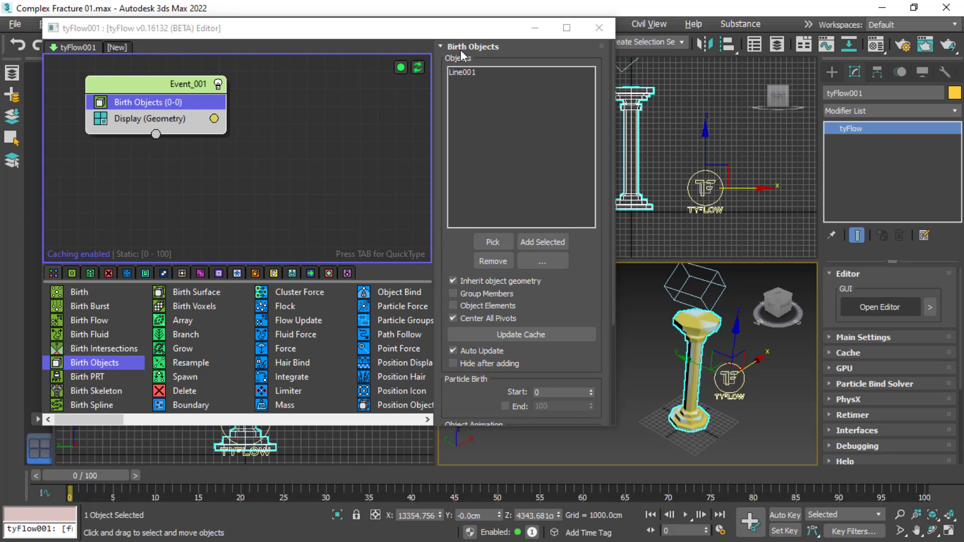
{"action": "left_click_drag", "start_coordinate": [456, 27], "coordinate": [460, 85]}
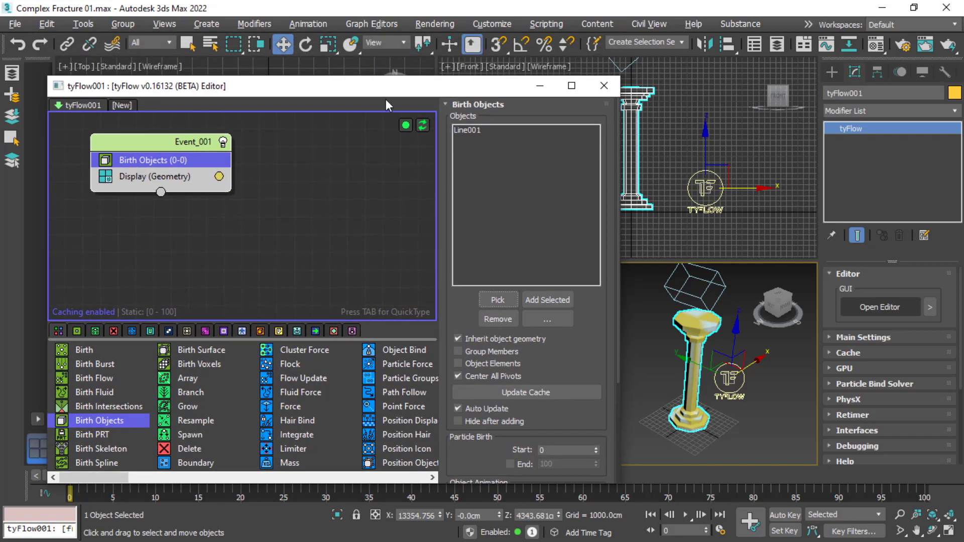
{"action": "left_click", "coordinate": [214, 46]}
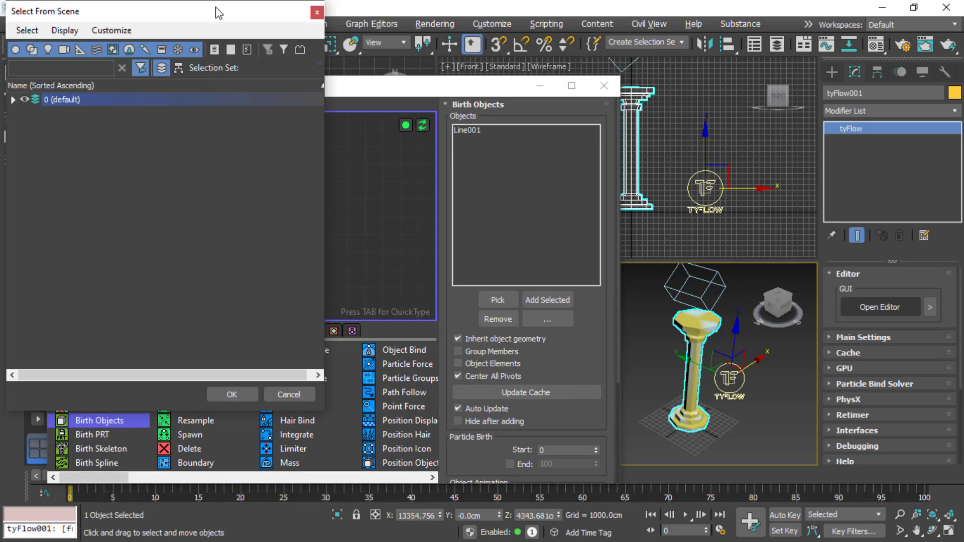
{"action": "left_click_drag", "start_coordinate": [217, 13], "coordinate": [267, 73]}
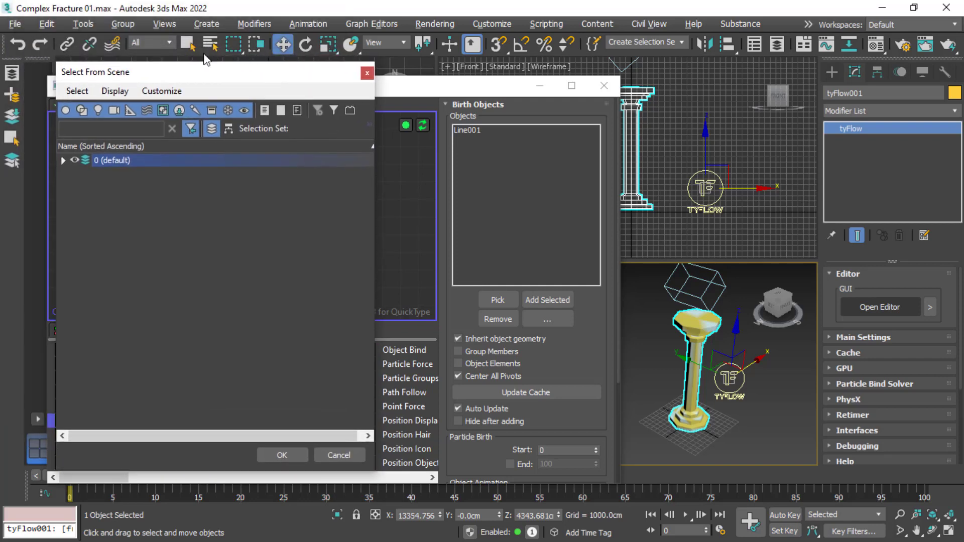
{"action": "left_click", "coordinate": [63, 160]}
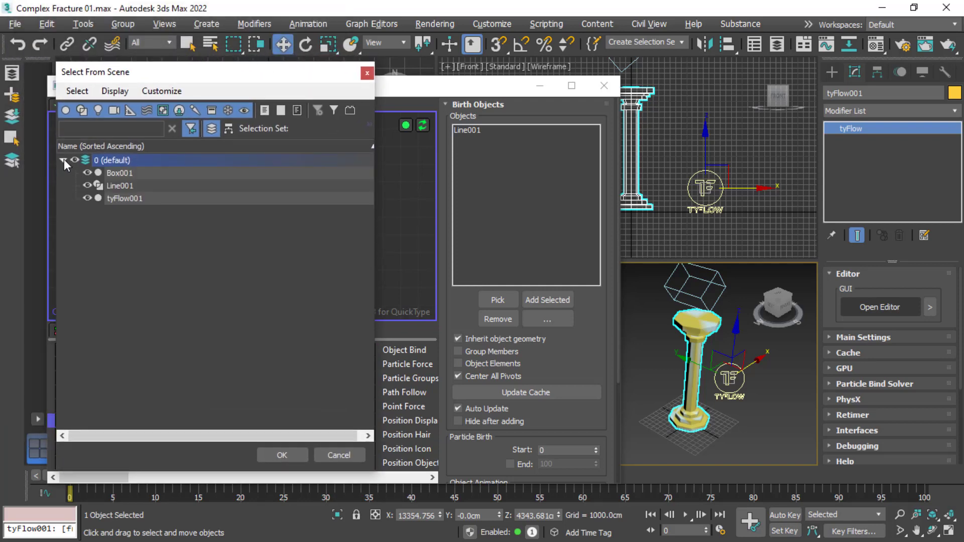
{"action": "left_click", "coordinate": [120, 186]}
{"action": "left_click", "coordinate": [89, 185]}
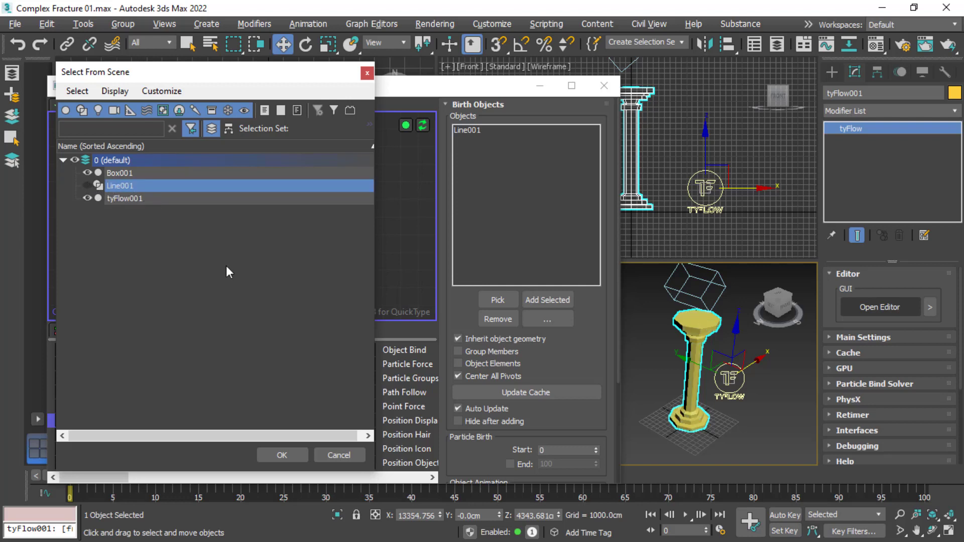
{"action": "left_click", "coordinate": [271, 453]}
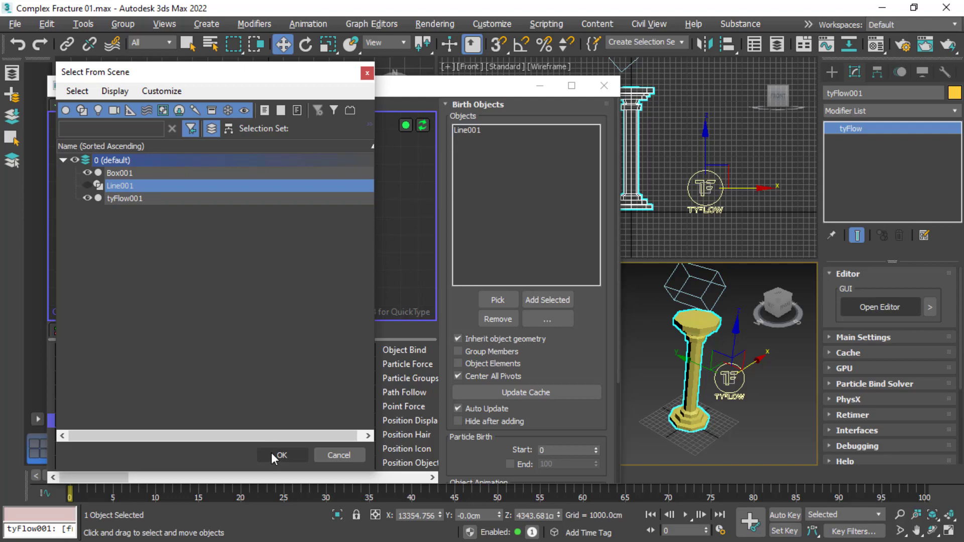
{"action": "left_click", "coordinate": [273, 455]}
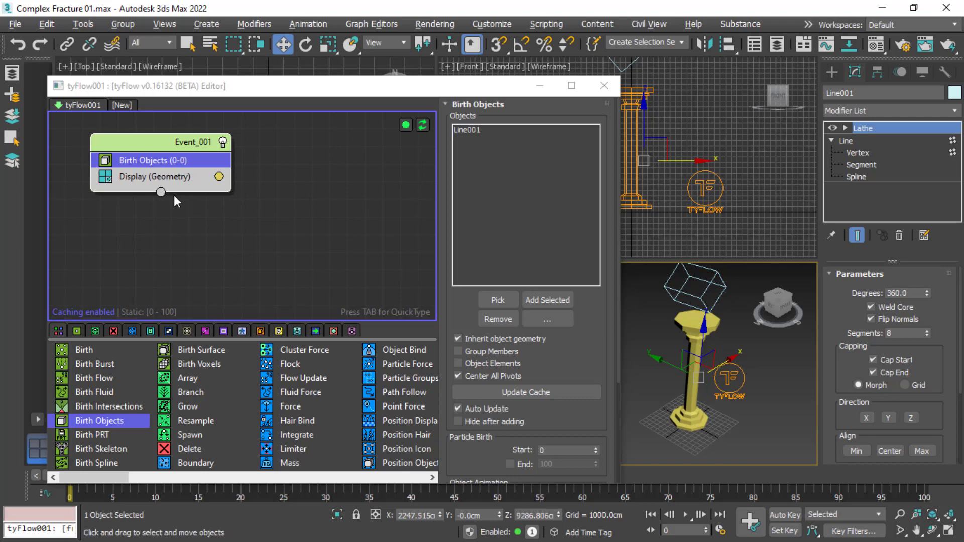
Add a Voronoi Fracture operator to Event_001 via quick-search 'vo'
{"action": "left_click", "coordinate": [146, 157]}
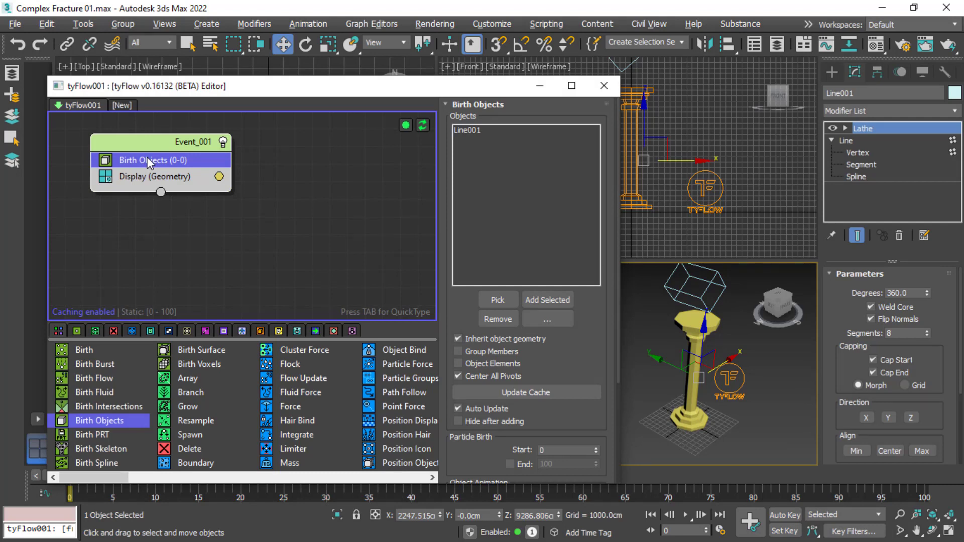
{"action": "key", "text": "Tab"}
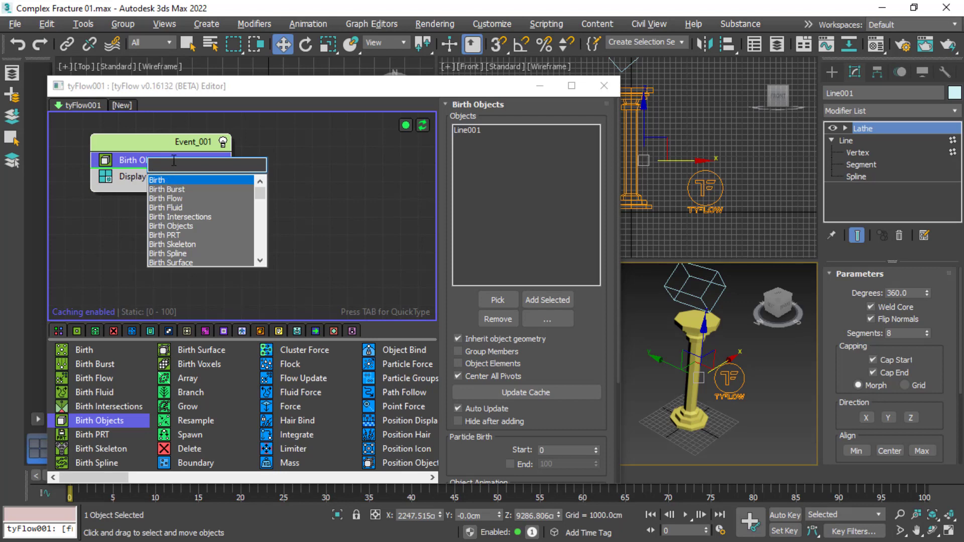
{"action": "type", "text": "v"}
{"action": "type", "text": "o"}
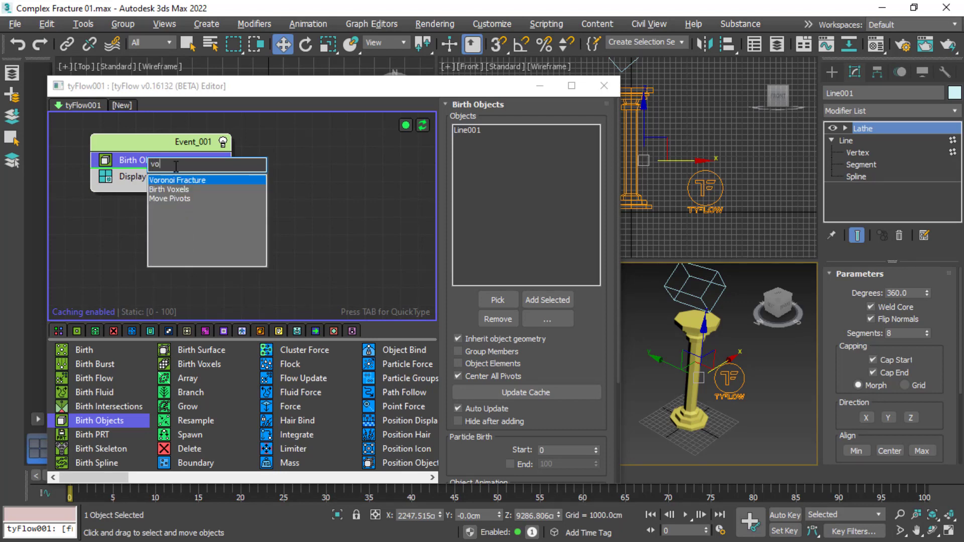
{"action": "left_click", "coordinate": [198, 179]}
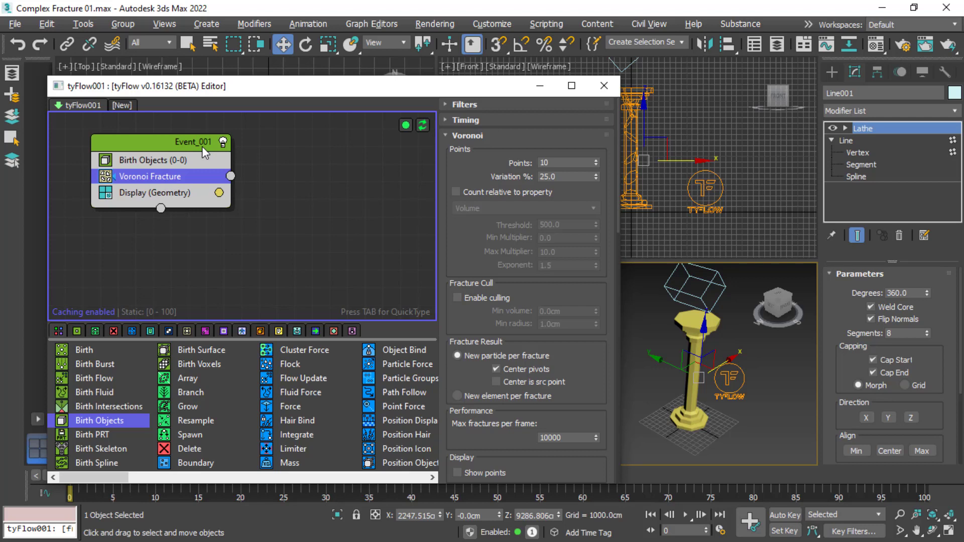
Set the Voronoi Fracture Points value to 50
{"action": "double_click", "coordinate": [557, 162]}
{"action": "type", "text": "5"}
{"action": "type", "text": "0"}
{"action": "key", "text": "Return"}
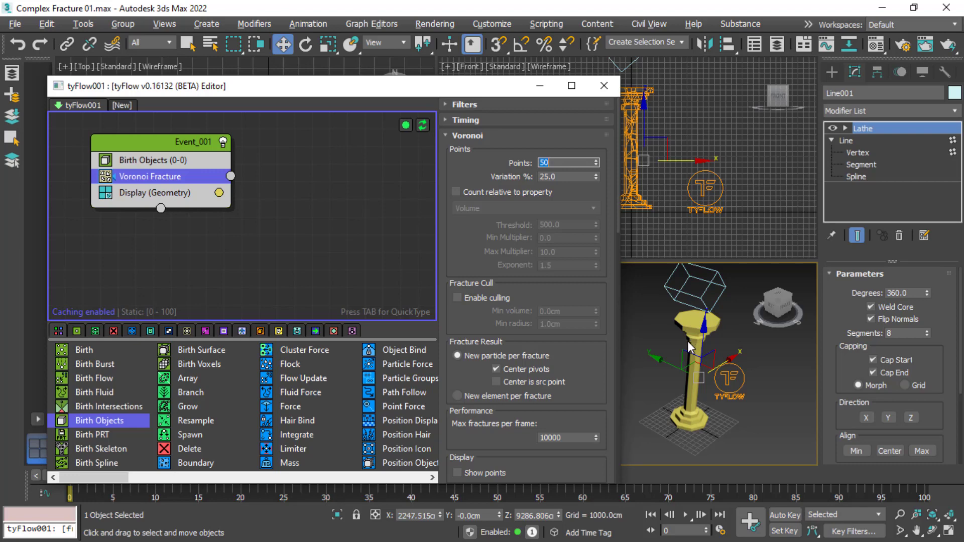
{"action": "left_click", "coordinate": [693, 354]}
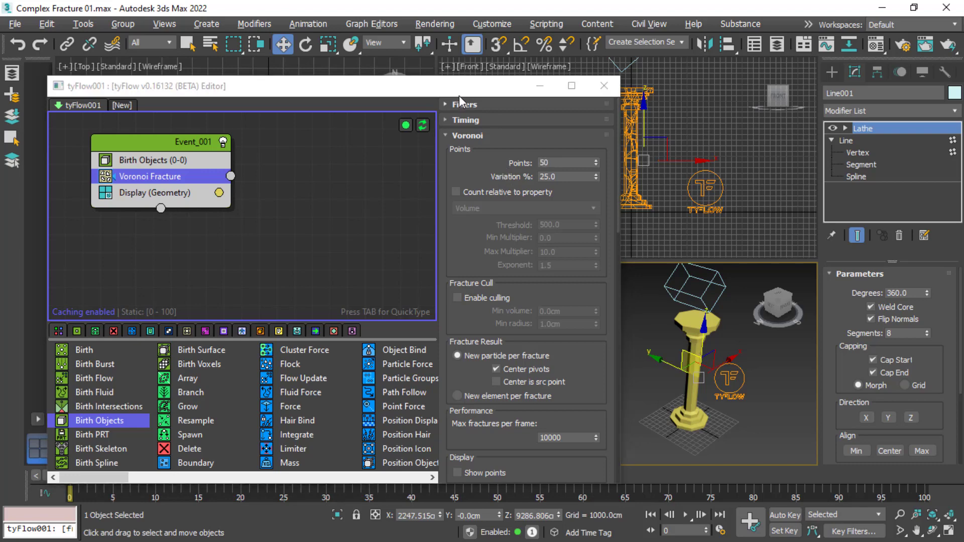
{"action": "left_click_drag", "start_coordinate": [465, 89], "coordinate": [453, 57]}
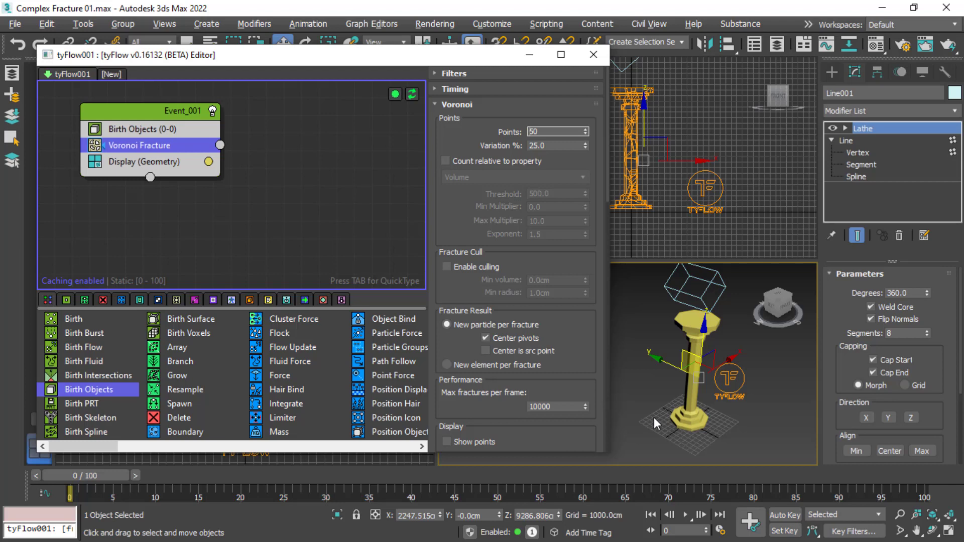
Deselect the column and zoom and orbit the Perspective view onto the fracture
{"action": "left_click", "coordinate": [728, 355]}
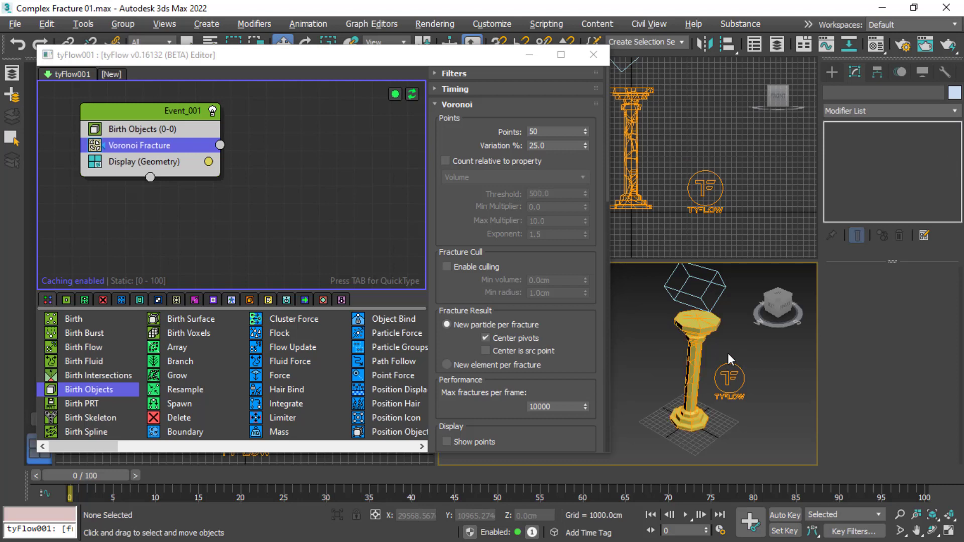
{"action": "scroll", "coordinate": [727, 353], "scroll_direction": "up", "scroll_amount": 5}
{"action": "mouse_move", "coordinate": [695, 301]}
{"action": "middle_mouse_down"}
{"action": "mouse_move", "coordinate": [727, 331]}
{"action": "mouse_move", "coordinate": [704, 361]}
{"action": "middle_mouse_up"}
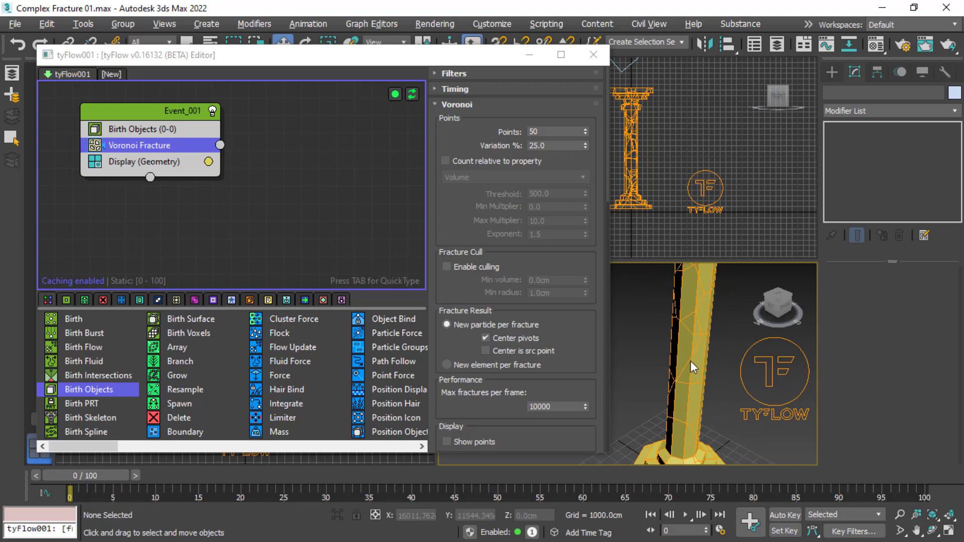
{"action": "scroll", "coordinate": [691, 356], "scroll_direction": "down", "scroll_amount": 3}
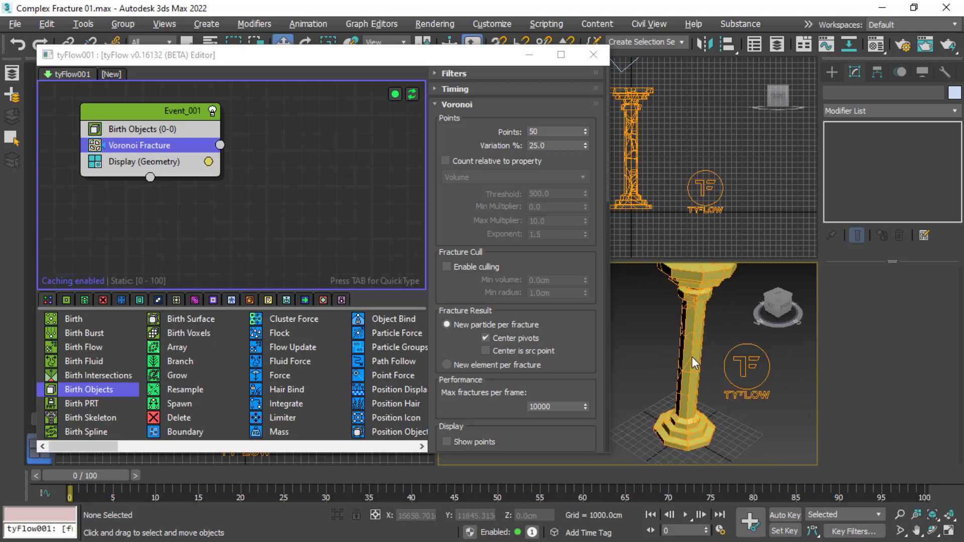
{"action": "middle_click_drag", "start_coordinate": [712, 335], "coordinate": [704, 348], "text": "alt"}
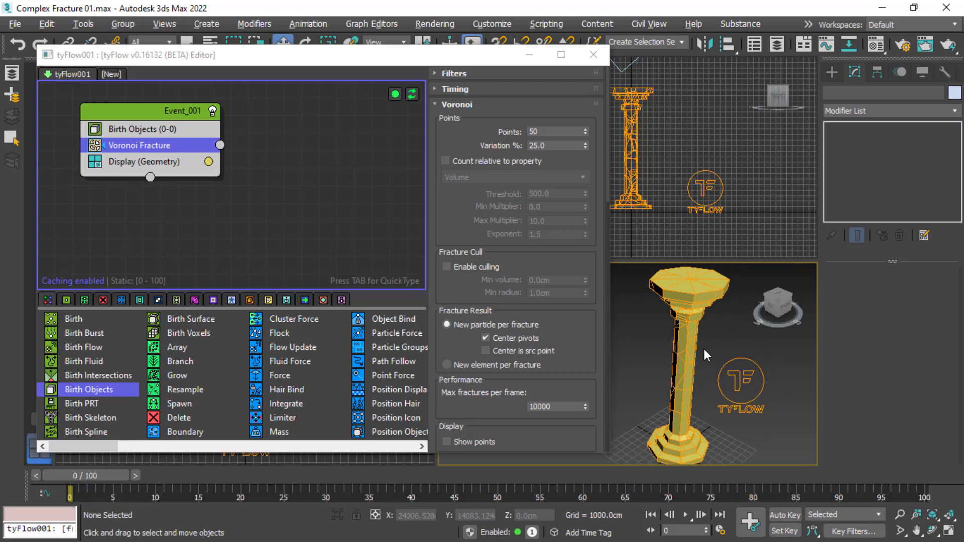
Maximize the Perspective viewport, frame the whole column, and open operator quick-search
{"action": "key", "text": "alt+w"}
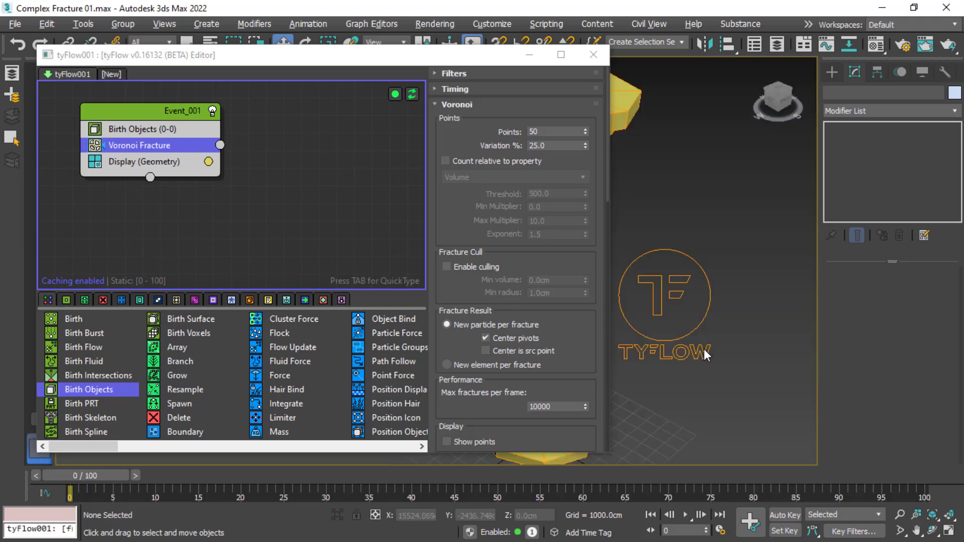
{"action": "scroll", "coordinate": [709, 233], "scroll_direction": "down", "scroll_amount": 3}
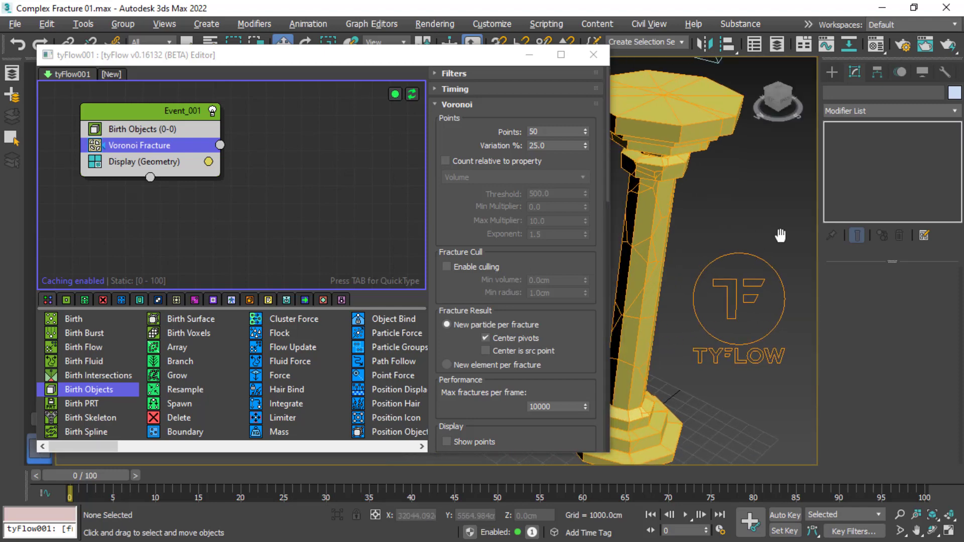
{"action": "middle_click_drag", "start_coordinate": [730, 232], "coordinate": [682, 284], "text": "alt"}
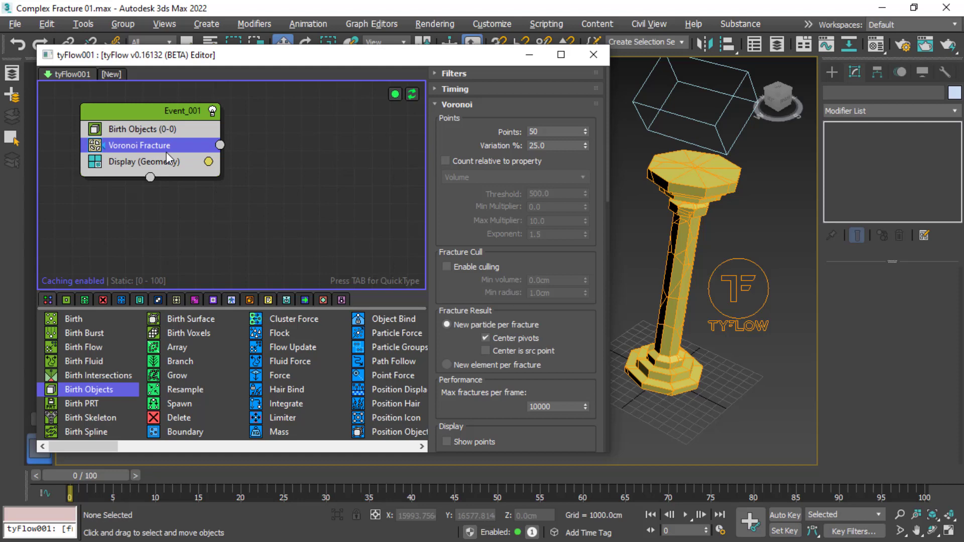
{"action": "key", "text": "Tab"}
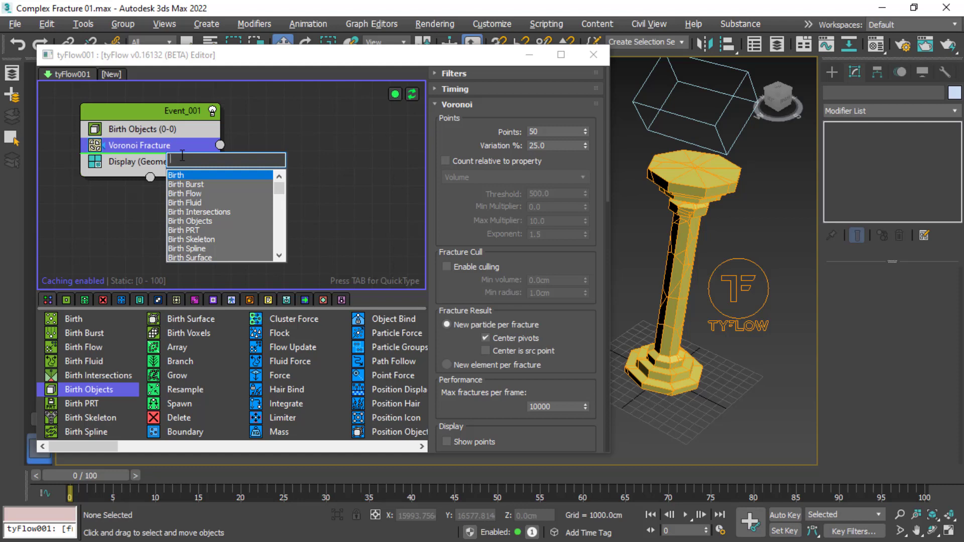
{"action": "type", "text": "ph"}
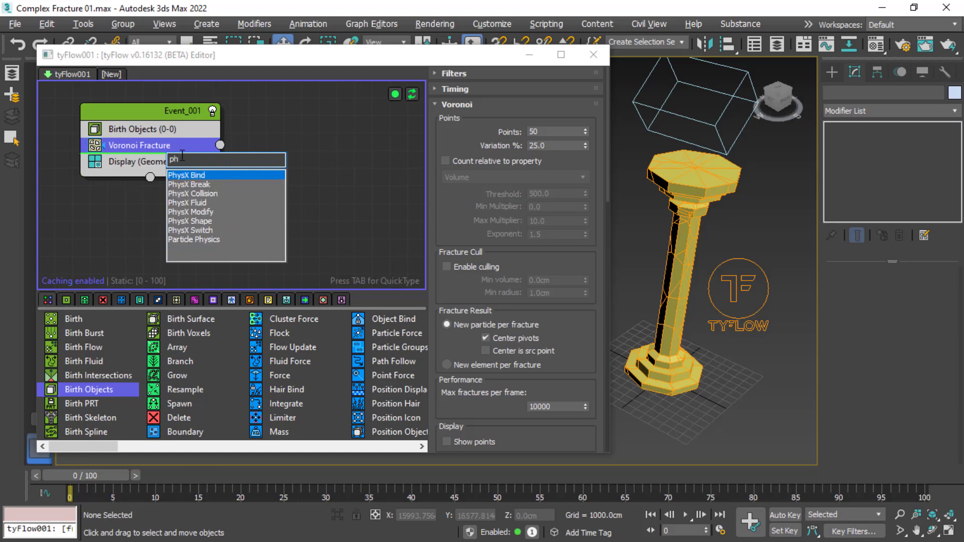
{"action": "left_click", "coordinate": [200, 221]}
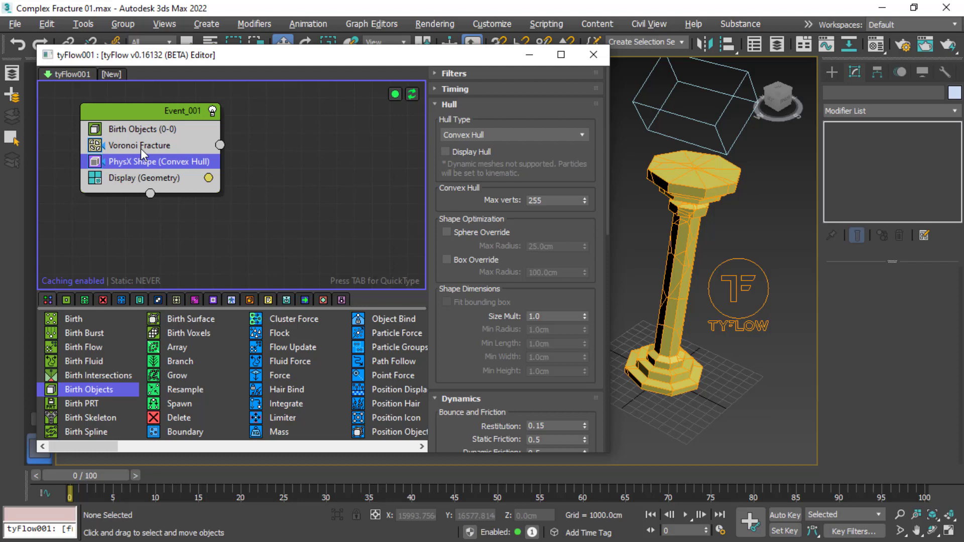
{"action": "left_click", "coordinate": [685, 515]}
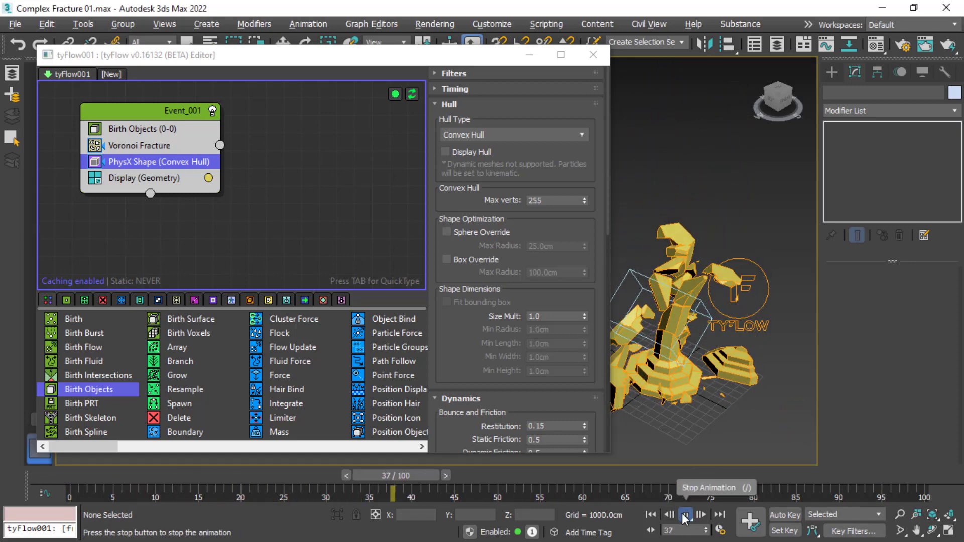
{"action": "left_click_drag", "start_coordinate": [480, 63], "coordinate": [448, 59]}
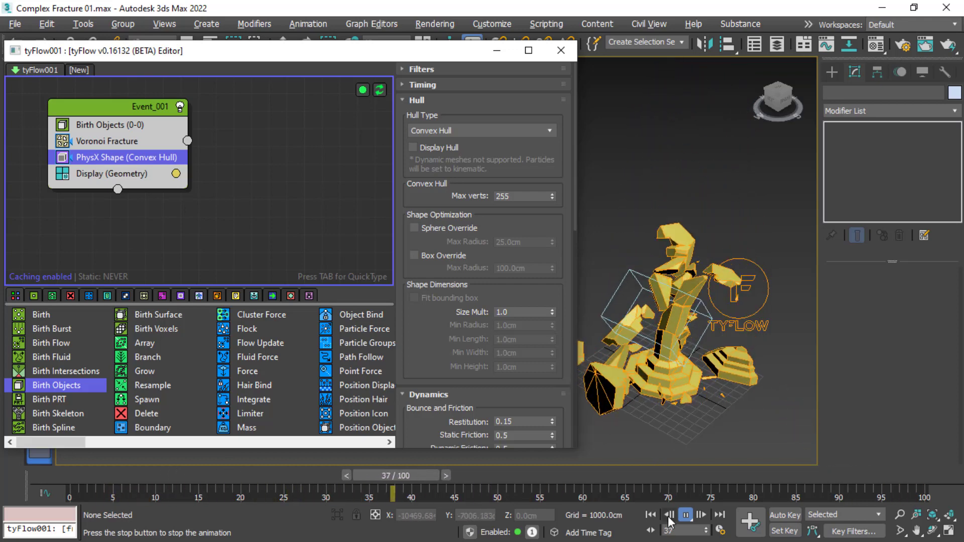
{"action": "left_click", "coordinate": [650, 514]}
{"action": "left_click_drag", "start_coordinate": [414, 56], "coordinate": [471, 69]}
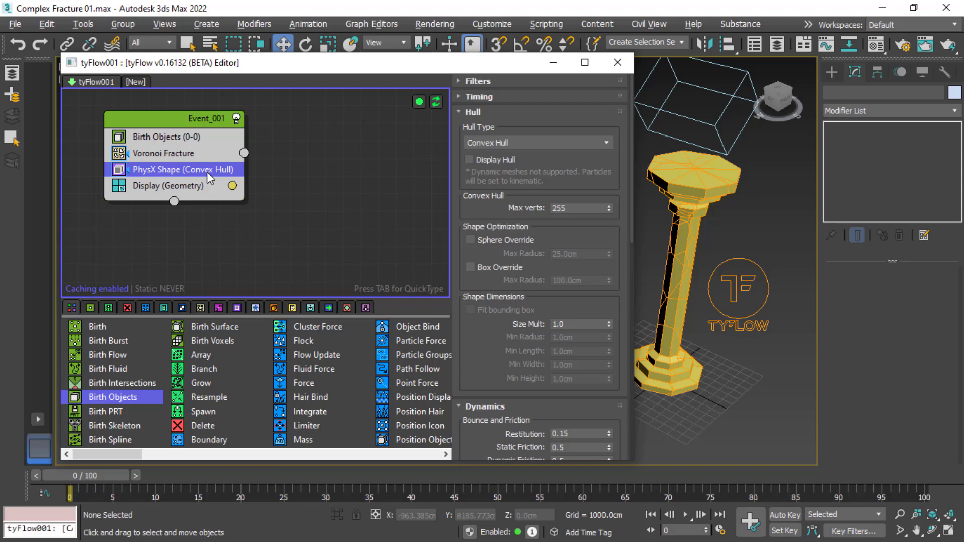
Add a PhysX Switch to Event_001 with its Switch set to Kinematic
{"action": "key", "text": "Tab"}
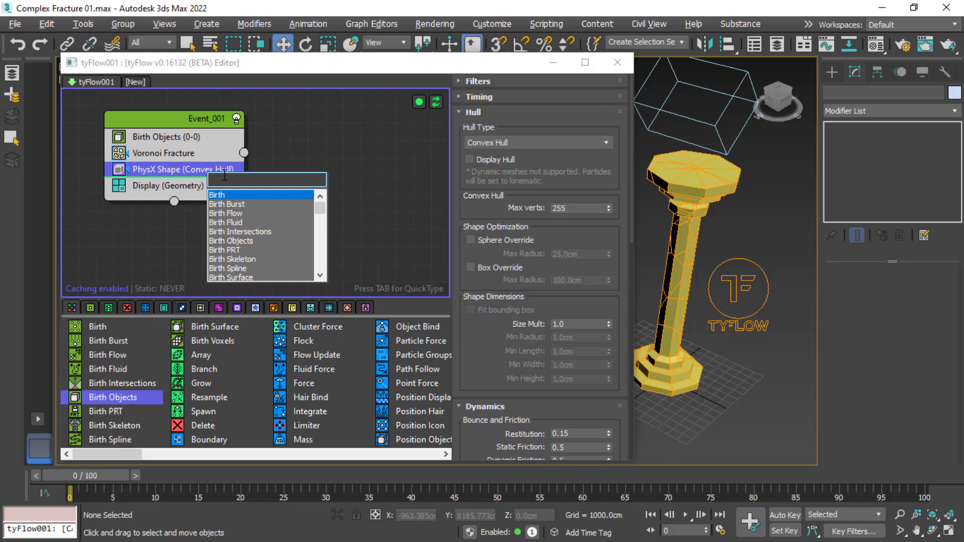
{"action": "type", "text": "p"}
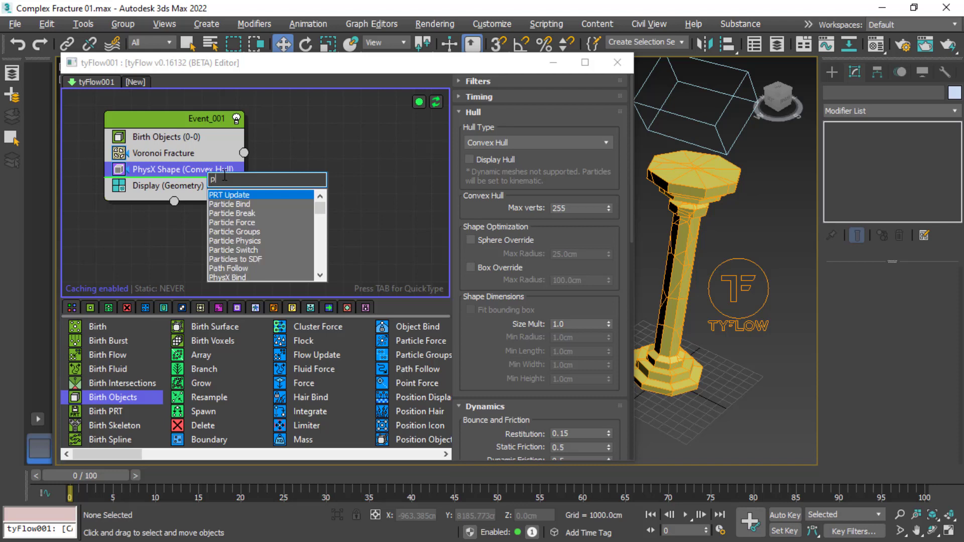
{"action": "type", "text": "h"}
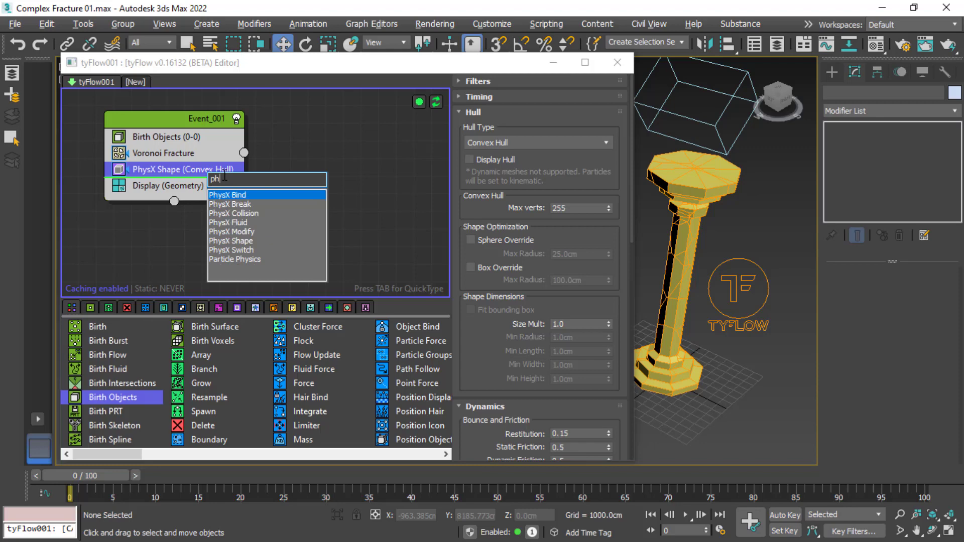
{"action": "left_click", "coordinate": [242, 251]}
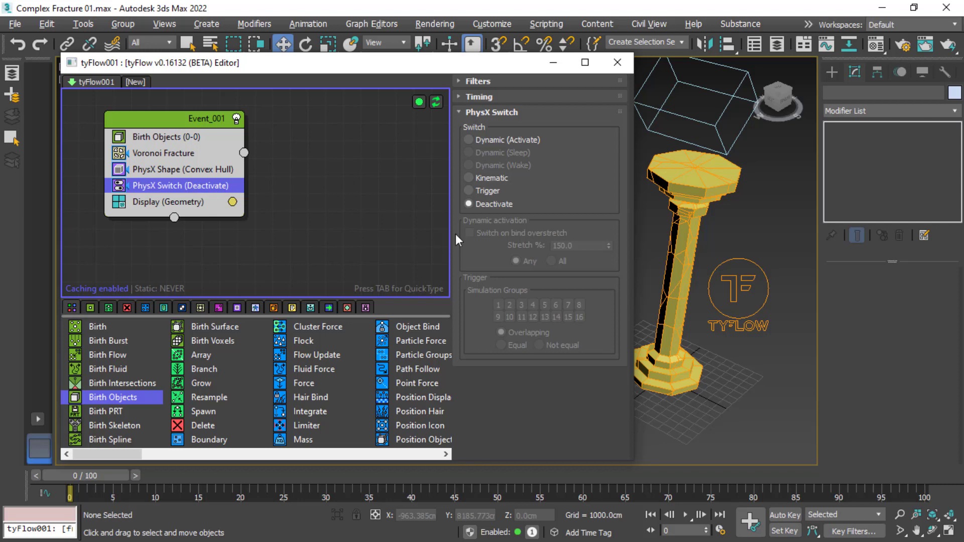
{"action": "left_click", "coordinate": [469, 178]}
Play the simulation to confirm the column stays standing, then stop at frame 0
{"action": "left_click", "coordinate": [685, 514]}
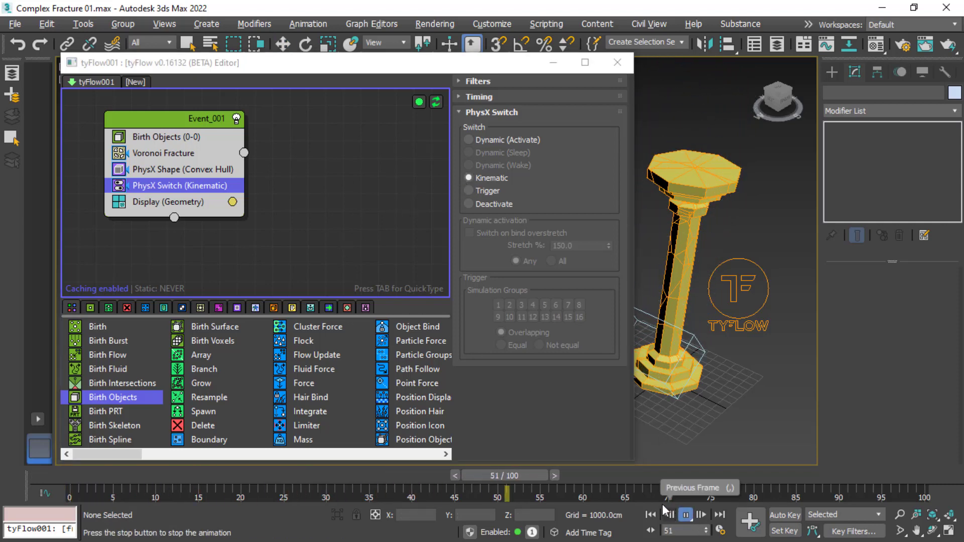
{"action": "mouse_move", "coordinate": [494, 71]}
{"action": "left_mouse_down"}
{"action": "mouse_move", "coordinate": [481, 58]}
{"action": "mouse_move", "coordinate": [463, 63]}
{"action": "left_mouse_up"}
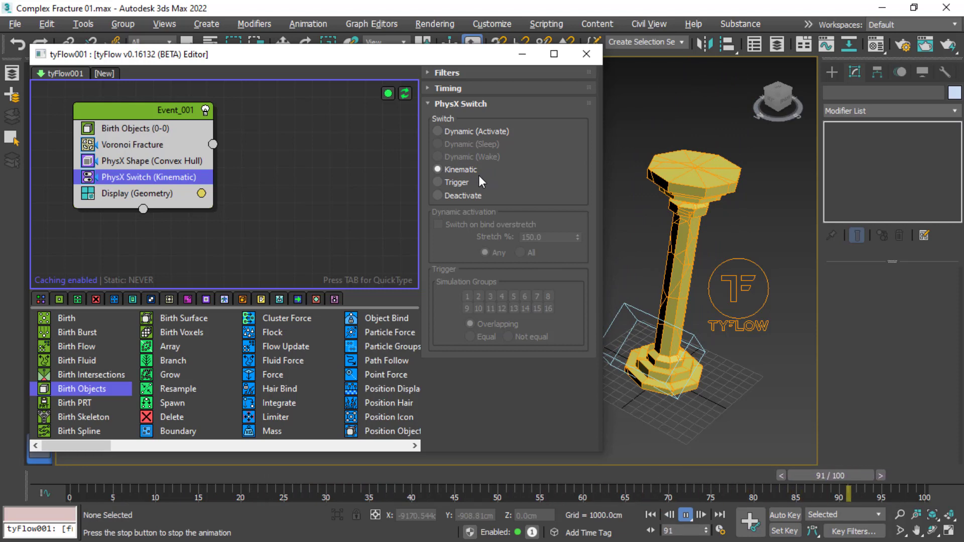
{"action": "left_click", "coordinate": [651, 514]}
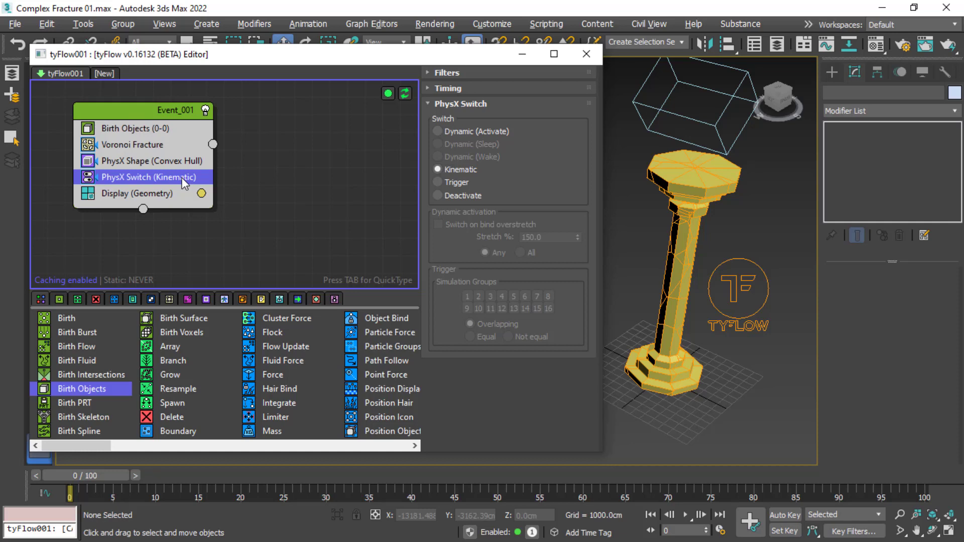
Insert a Surface Test operator below the PhysX Switch using quick-search 'su'
{"action": "key", "text": "Tab"}
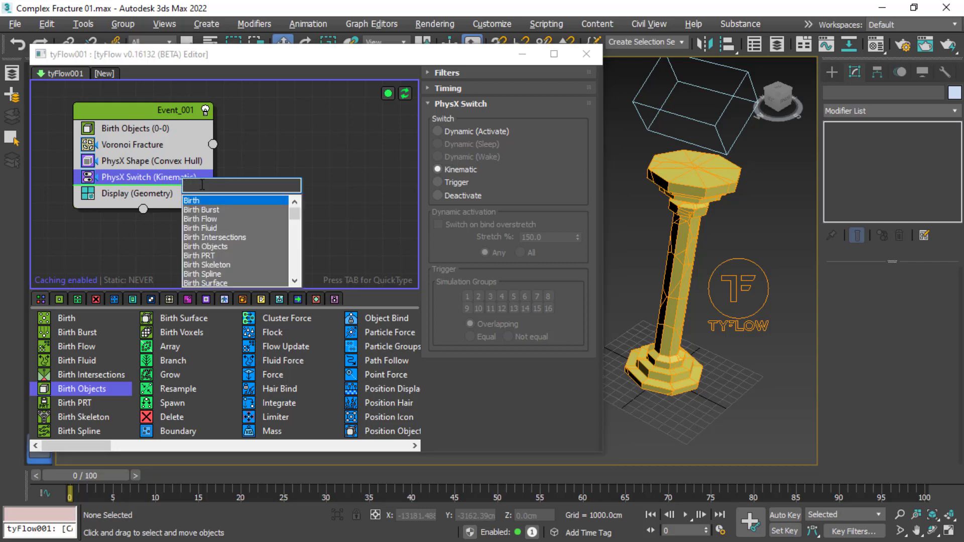
{"action": "type", "text": "s"}
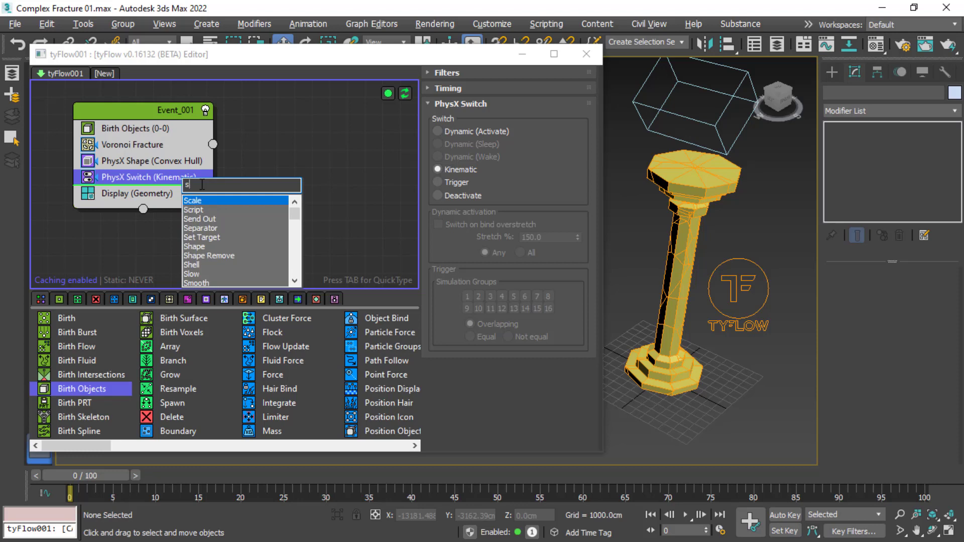
{"action": "type", "text": "u"}
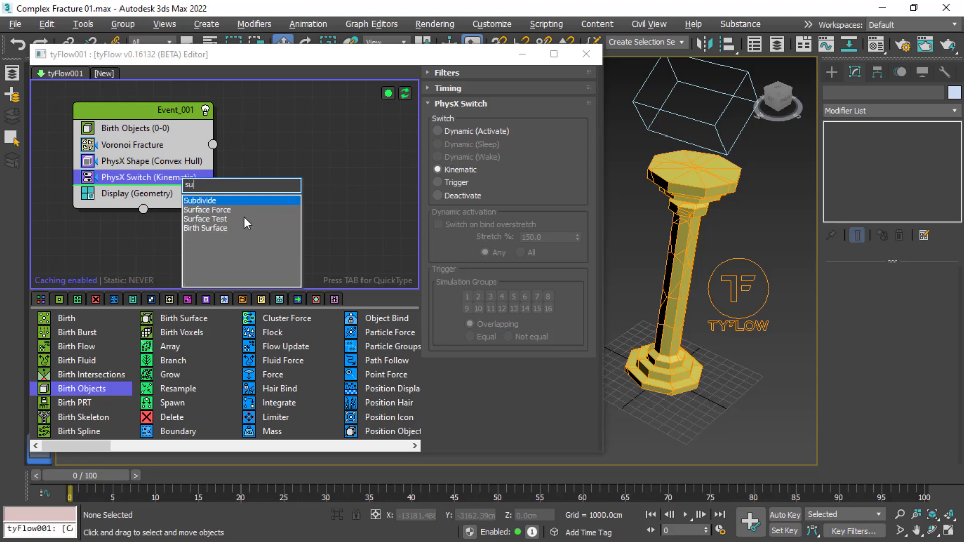
{"action": "left_click", "coordinate": [214, 219]}
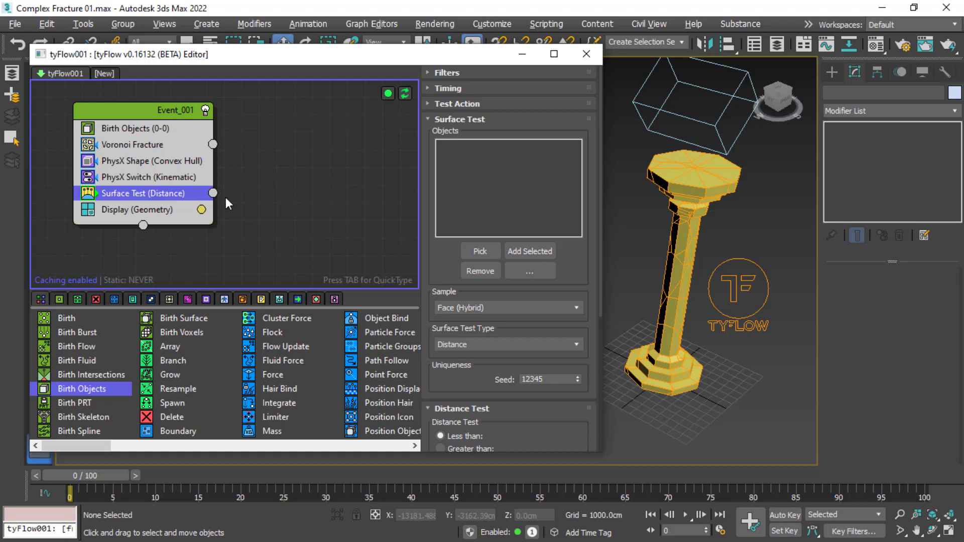
Assign Box001 to the Surface Test and set its type to Volume (Inside)
{"action": "left_click", "coordinate": [480, 253]}
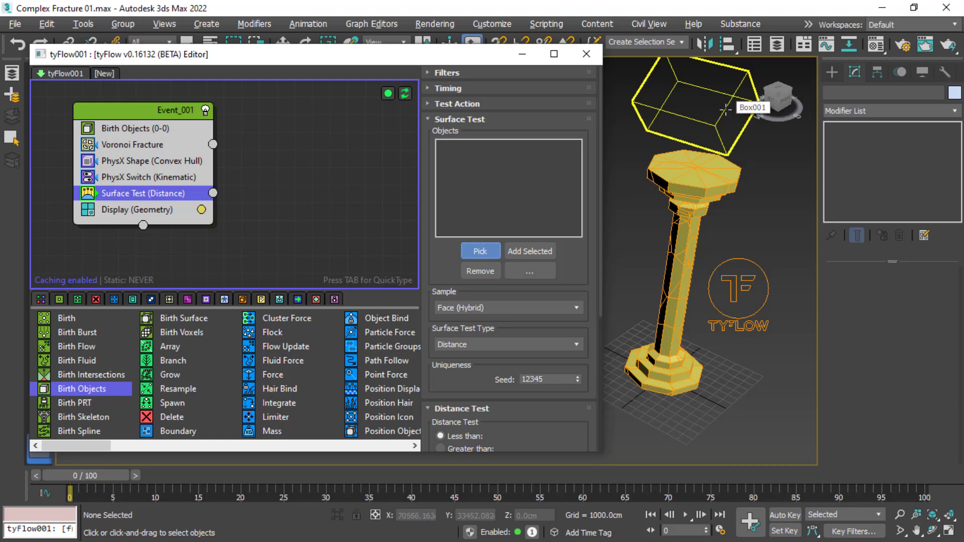
{"action": "left_click", "coordinate": [725, 110]}
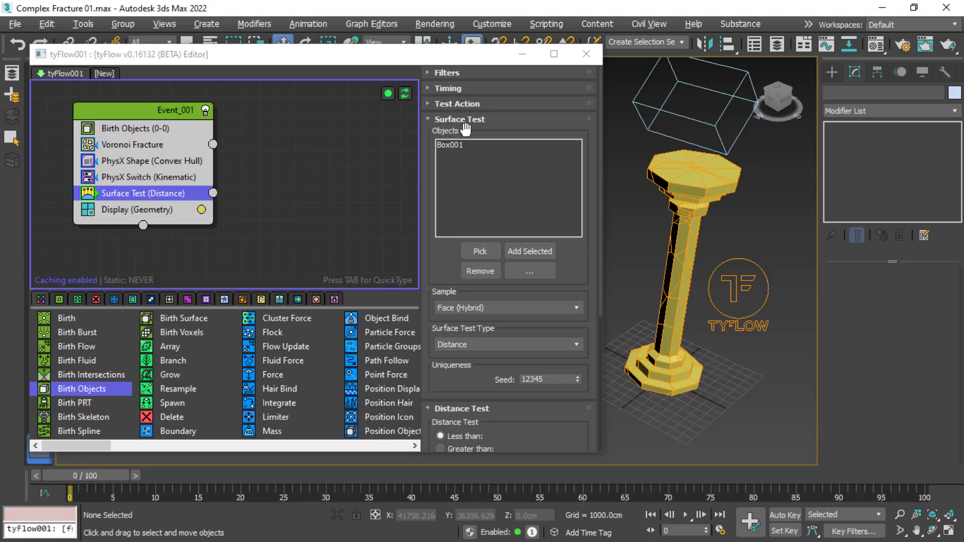
{"action": "left_click_drag", "start_coordinate": [477, 377], "coordinate": [490, 232]}
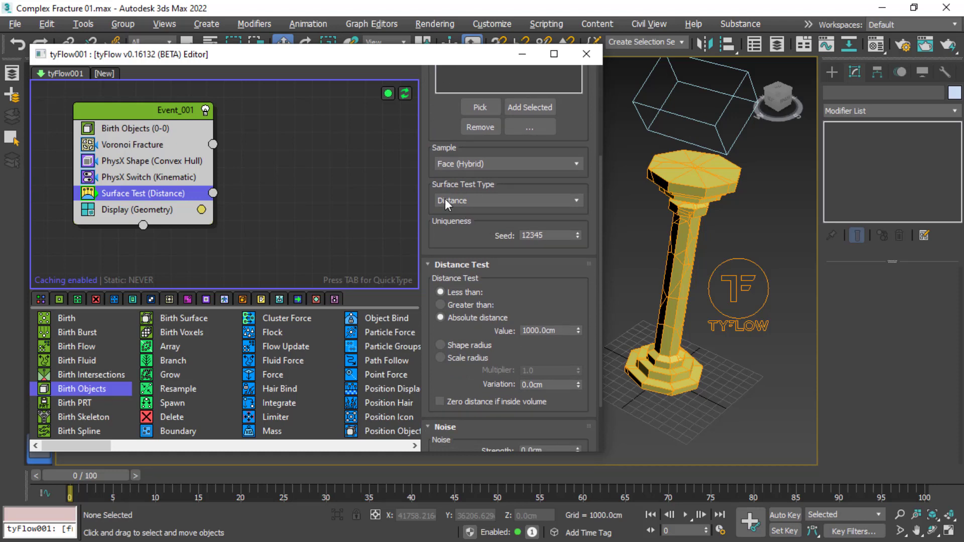
{"action": "left_click", "coordinate": [490, 198]}
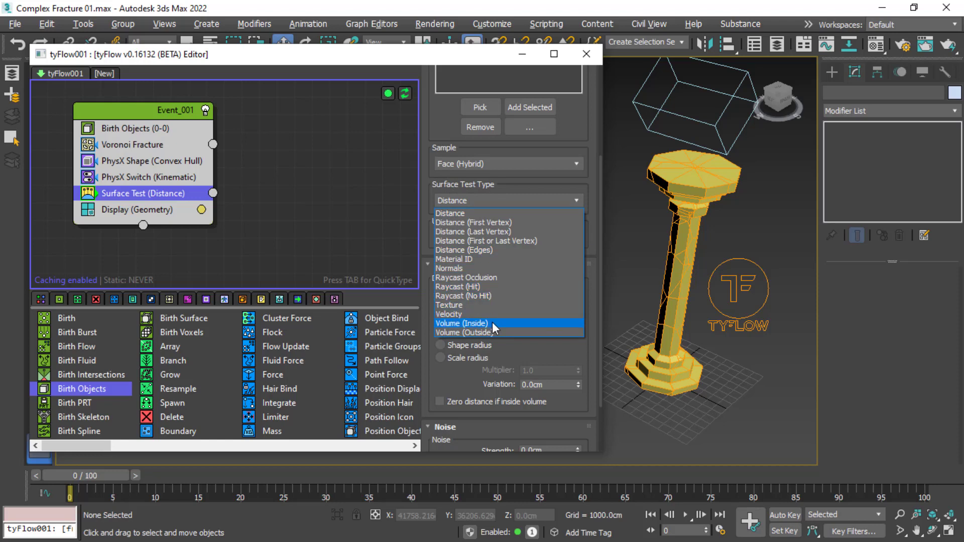
{"action": "left_click", "coordinate": [489, 323]}
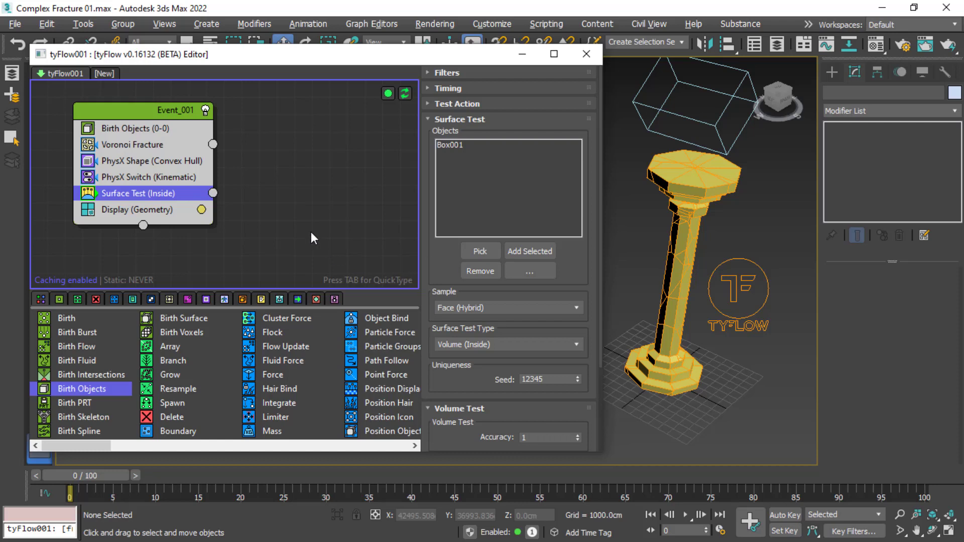
{"action": "left_click", "coordinate": [276, 204]}
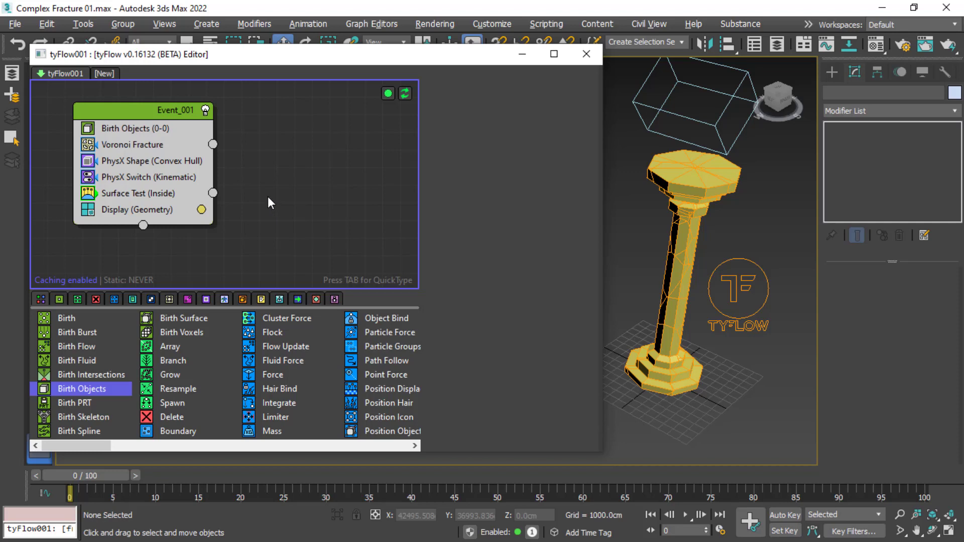
Create Event_002 with a Deactivate PhysX Switch and position it beside Event_001
{"action": "key", "text": "Tab"}
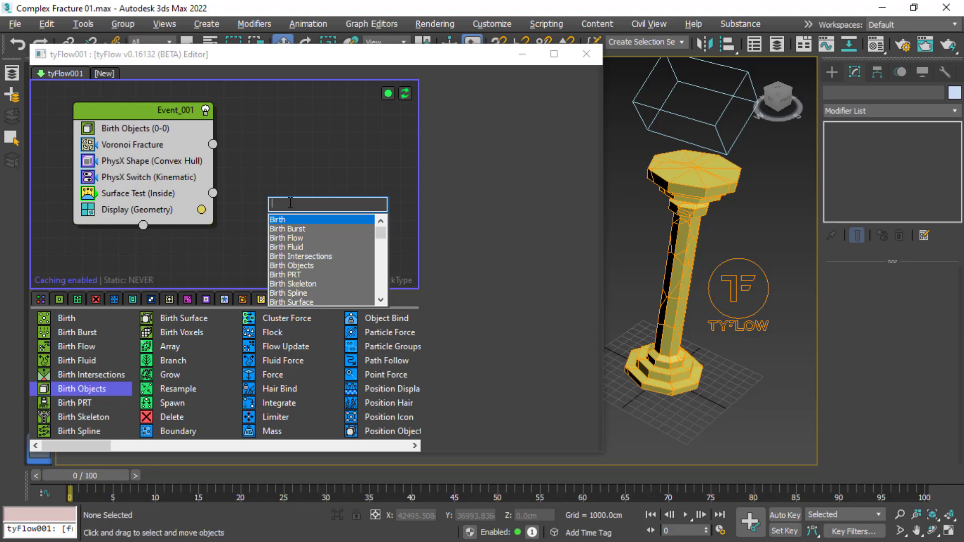
{"action": "type", "text": "p"}
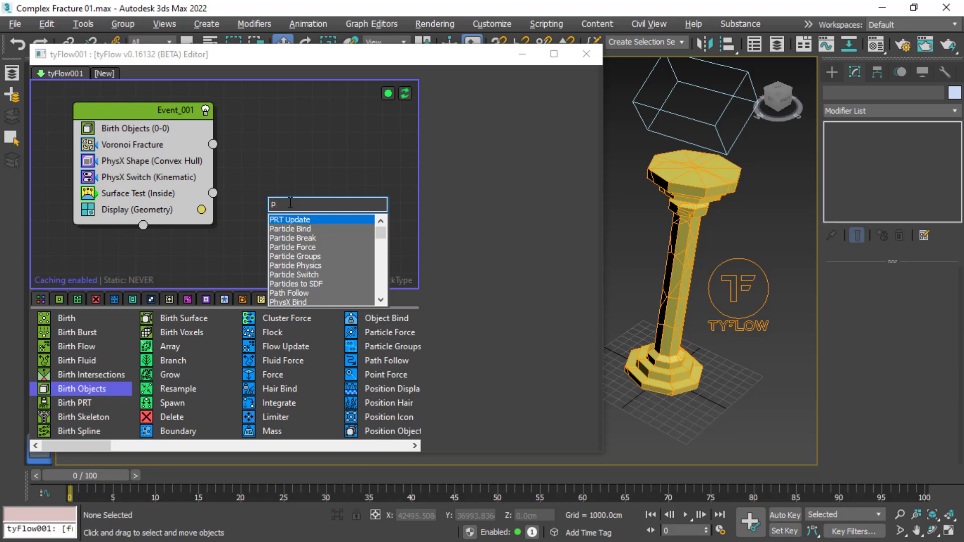
{"action": "type", "text": "h"}
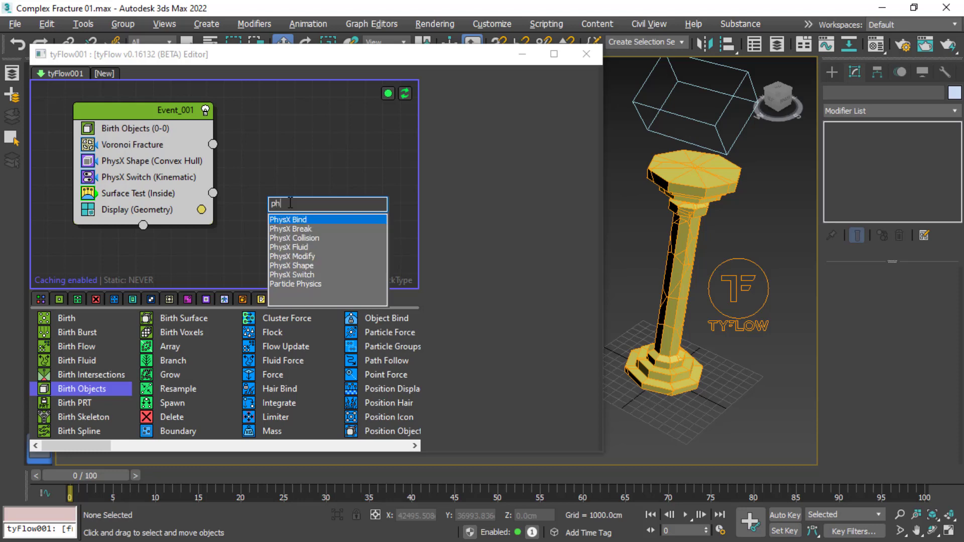
{"action": "left_click", "coordinate": [299, 275]}
{"action": "left_click_drag", "start_coordinate": [299, 192], "coordinate": [290, 197]}
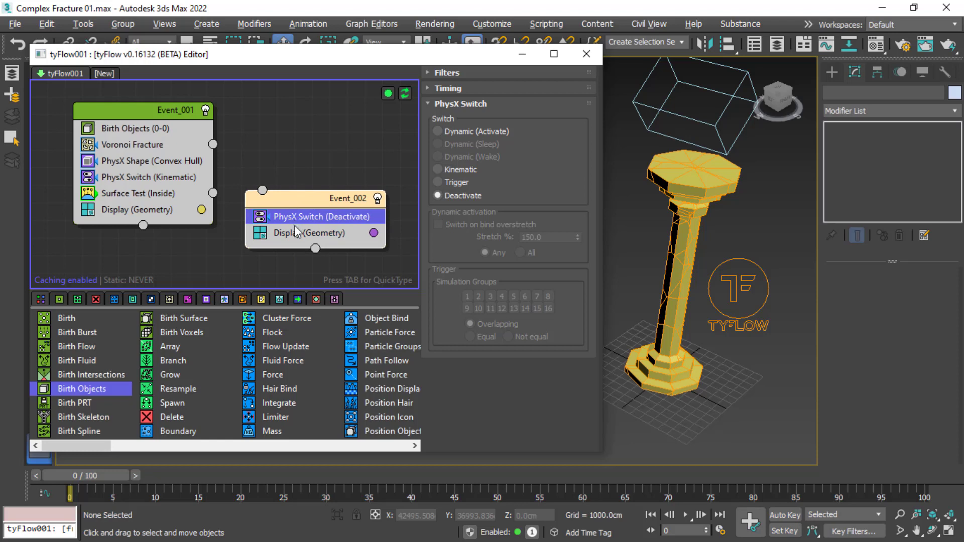
{"action": "left_click_drag", "start_coordinate": [304, 197], "coordinate": [302, 198]}
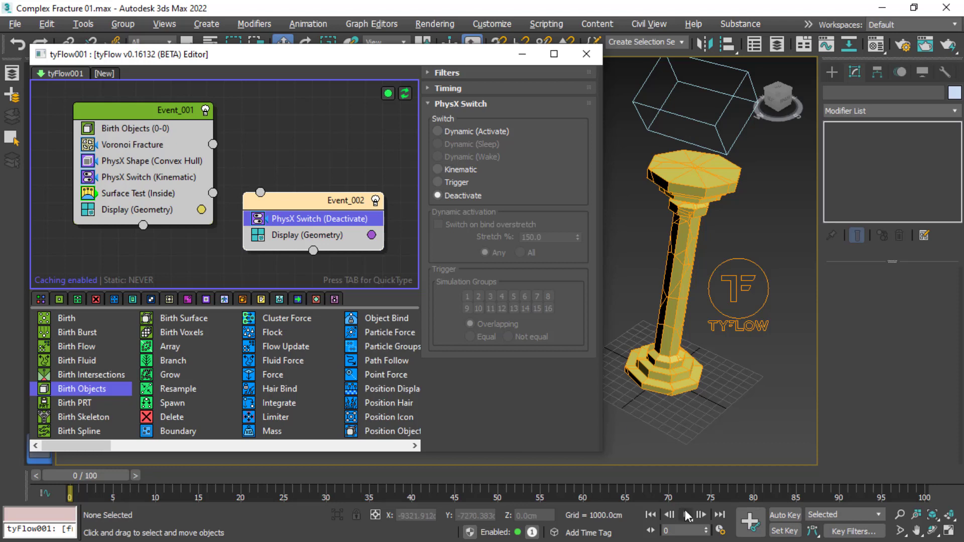
Wire the Surface Test output into Event_002 and preview playback to check the transfer
{"action": "left_click", "coordinate": [685, 514]}
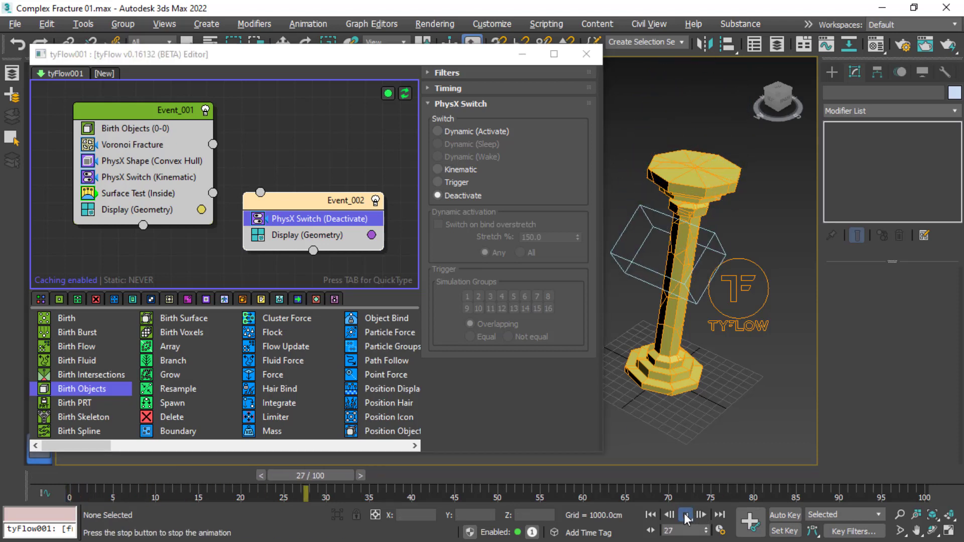
{"action": "left_click", "coordinate": [650, 515]}
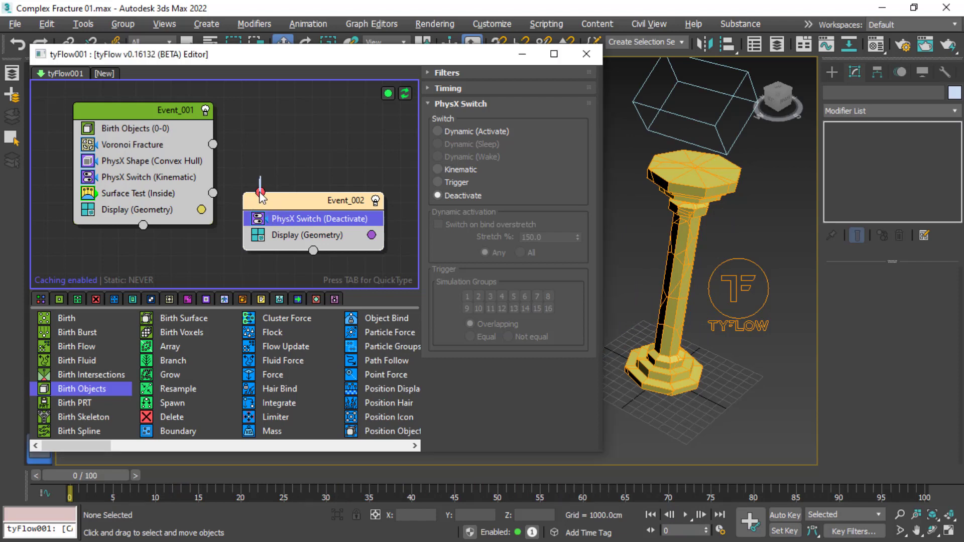
{"action": "left_click_drag", "start_coordinate": [260, 192], "coordinate": [214, 195]}
{"action": "left_click", "coordinate": [685, 515]}
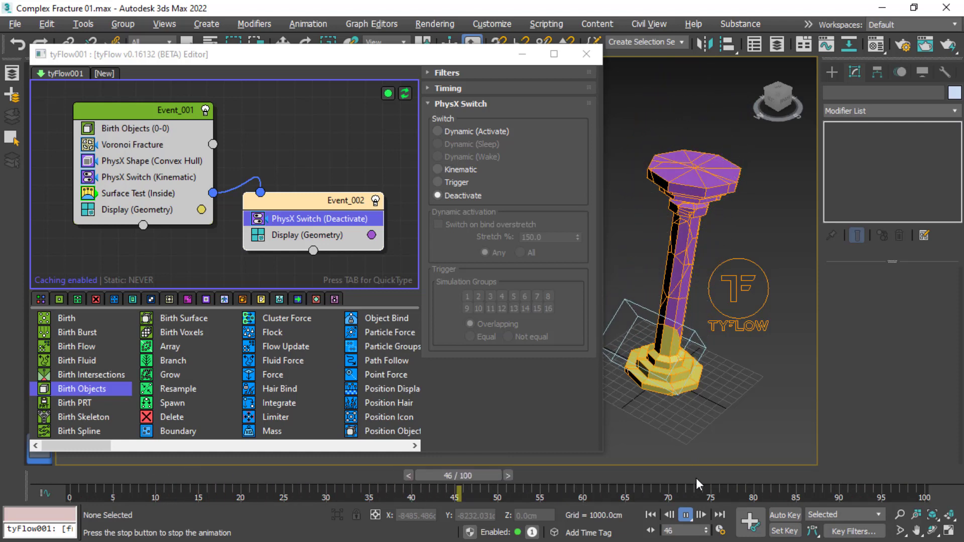
{"action": "left_click", "coordinate": [649, 514]}
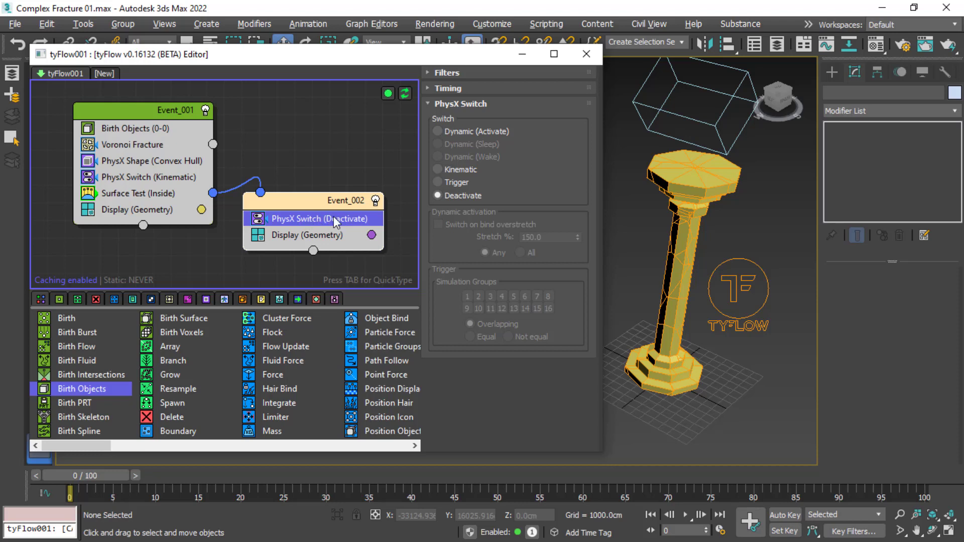
Switch Event_002's PhysX Switch to Dynamic, watch the fragments fall, then stop at frame 0
{"action": "left_click", "coordinate": [437, 131]}
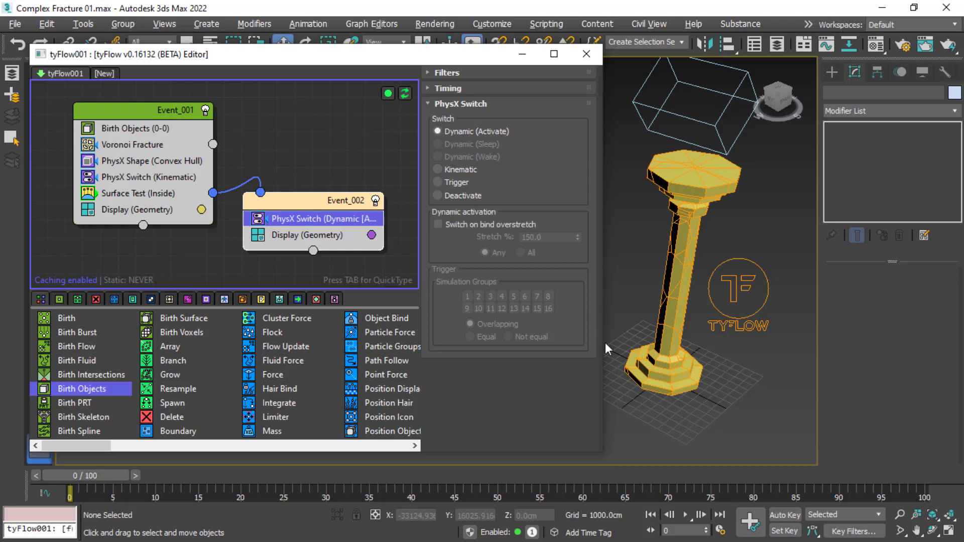
{"action": "left_click", "coordinate": [687, 514]}
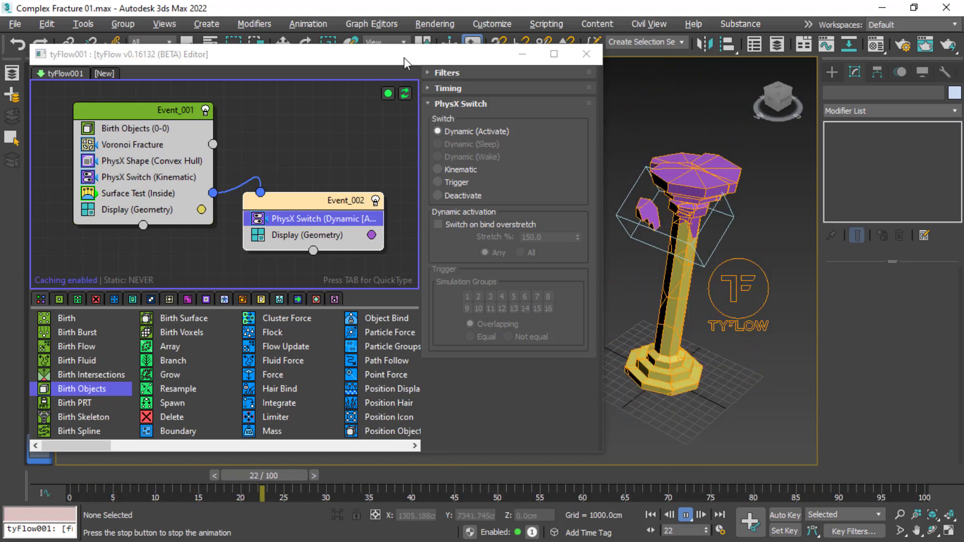
{"action": "left_click_drag", "start_coordinate": [404, 57], "coordinate": [371, 50]}
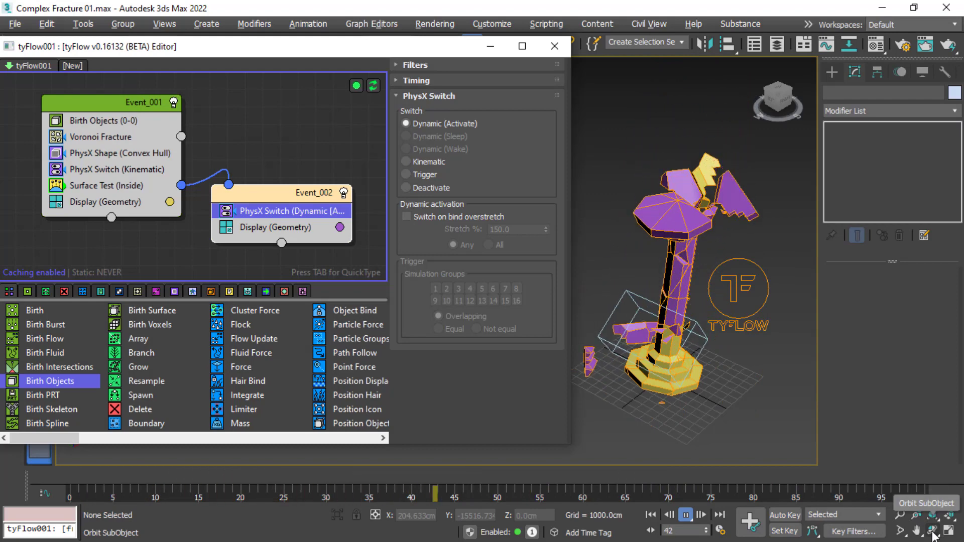
{"action": "left_click", "coordinate": [651, 514]}
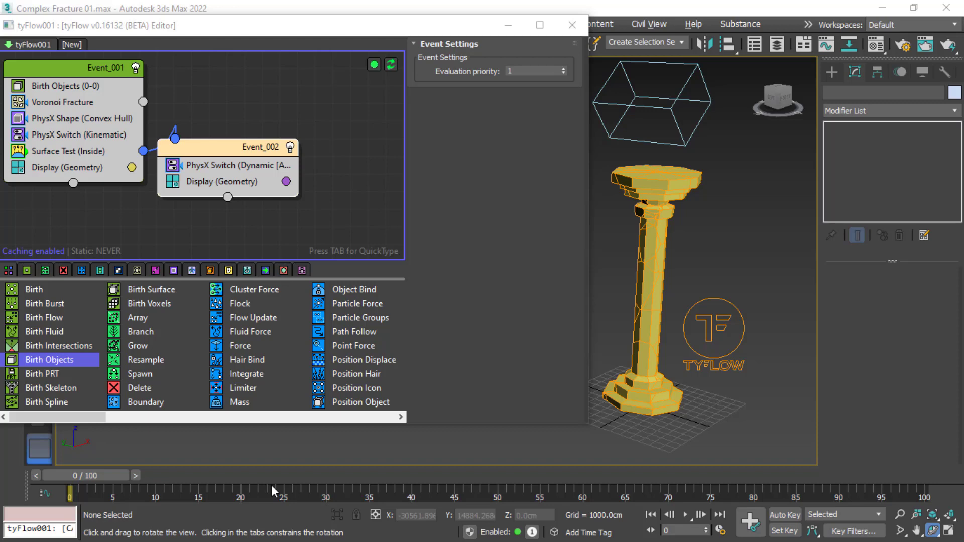
Insert a Split operator at 50% (Total) below Event_002's dynamic PhysX Switch
{"action": "left_click", "coordinate": [209, 166]}
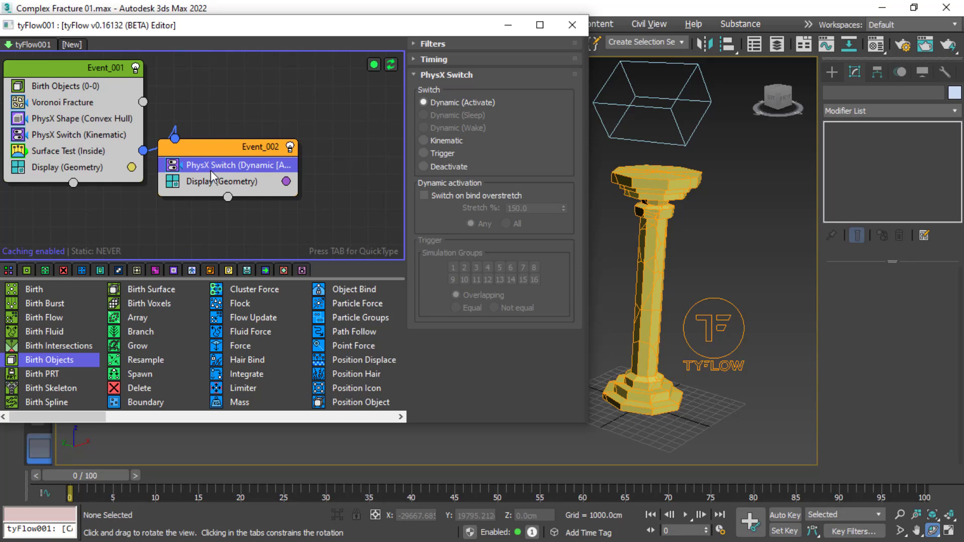
{"action": "key", "text": "Tab"}
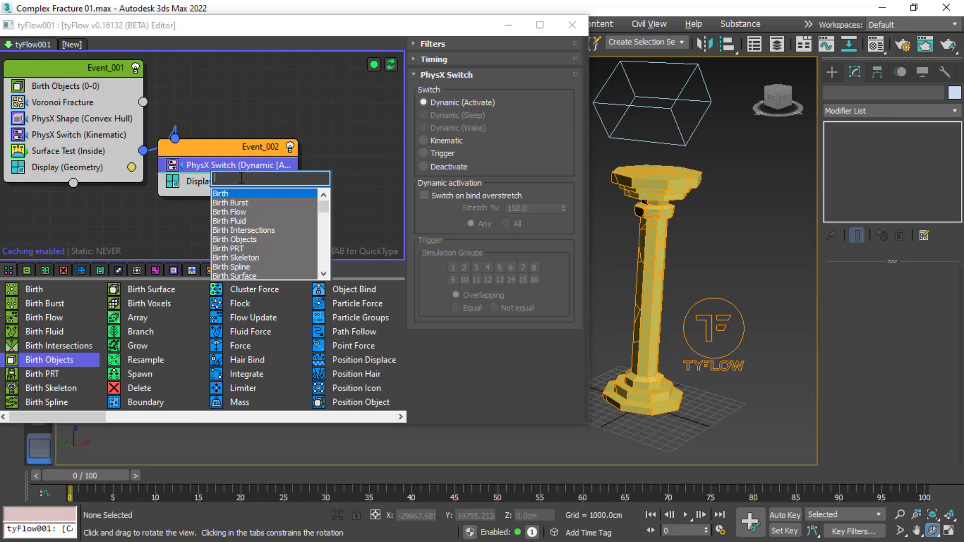
{"action": "type", "text": "sp"}
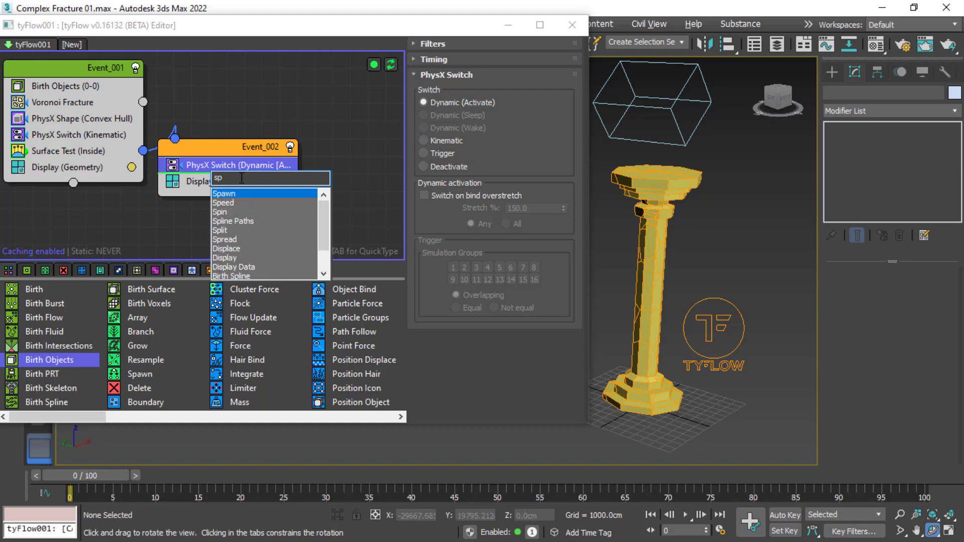
{"action": "left_click", "coordinate": [225, 230]}
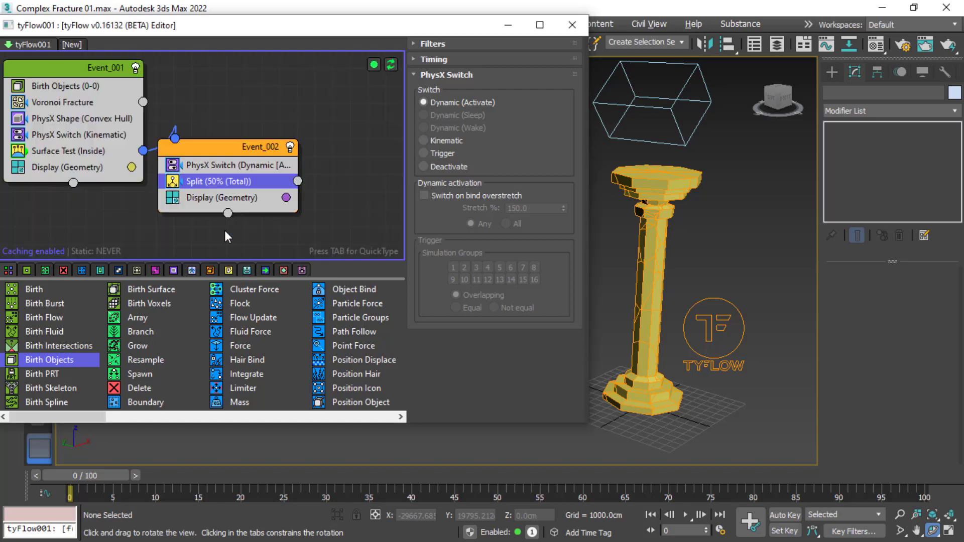
{"action": "left_click", "coordinate": [223, 185]}
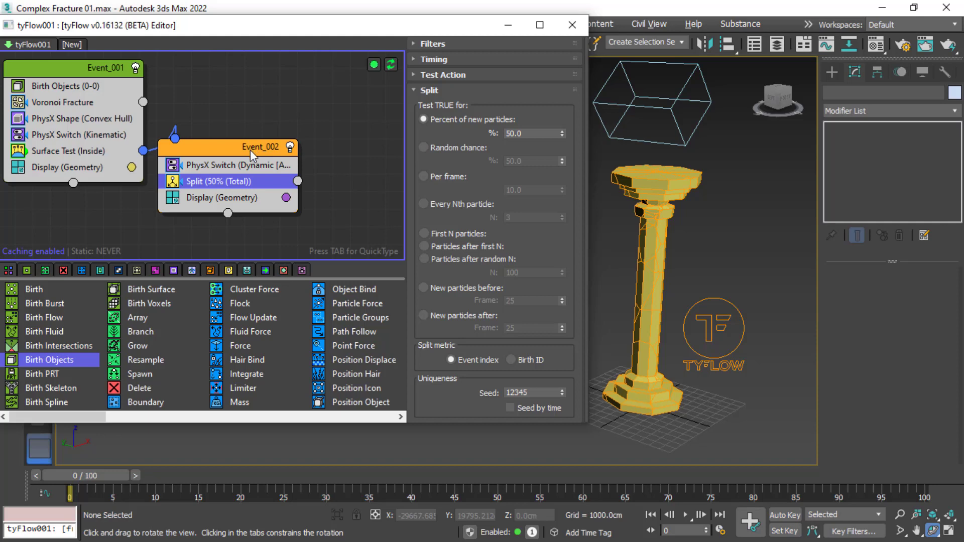
{"action": "left_click", "coordinate": [329, 177]}
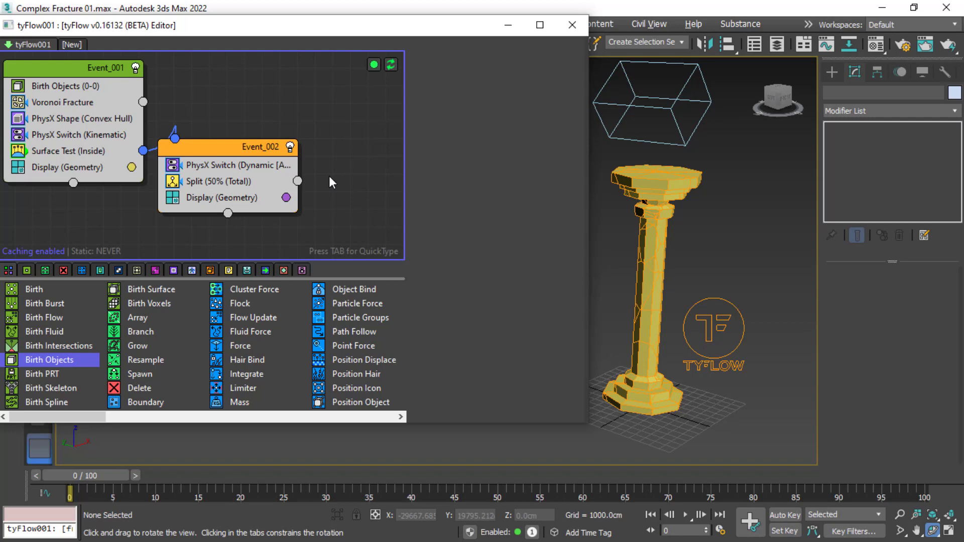
Create Event_003 with a Voronoi Fracture using 'vor' and place it near Event_002
{"action": "key", "text": "Tab"}
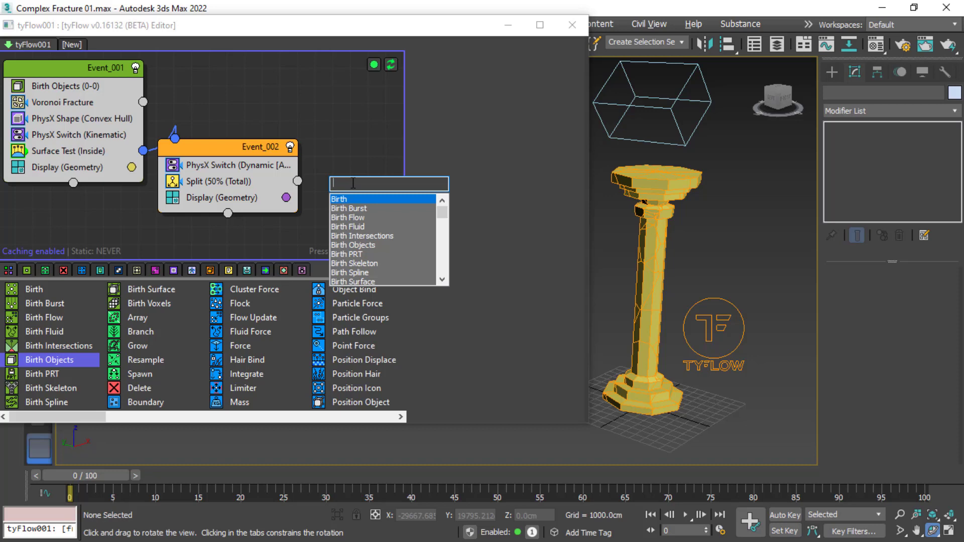
{"action": "type", "text": "v"}
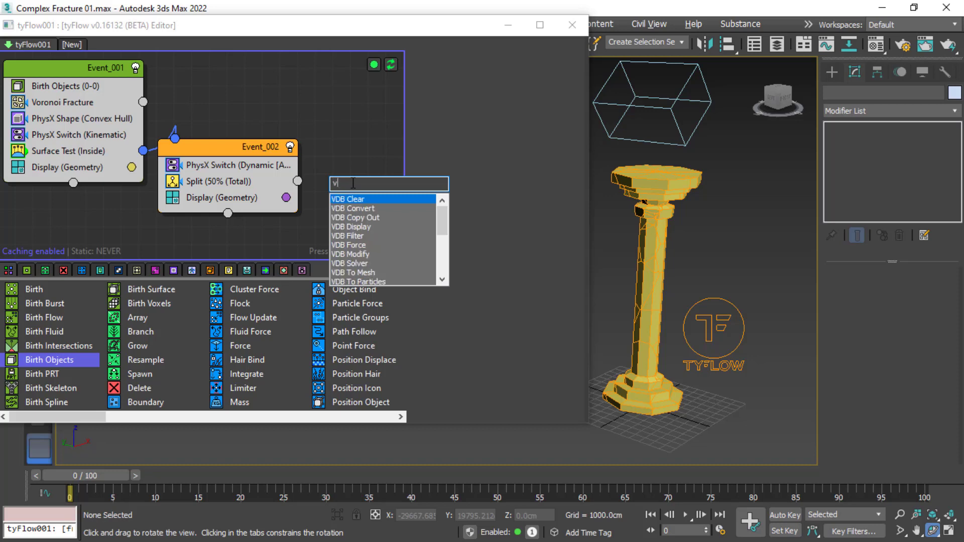
{"action": "type", "text": "or"}
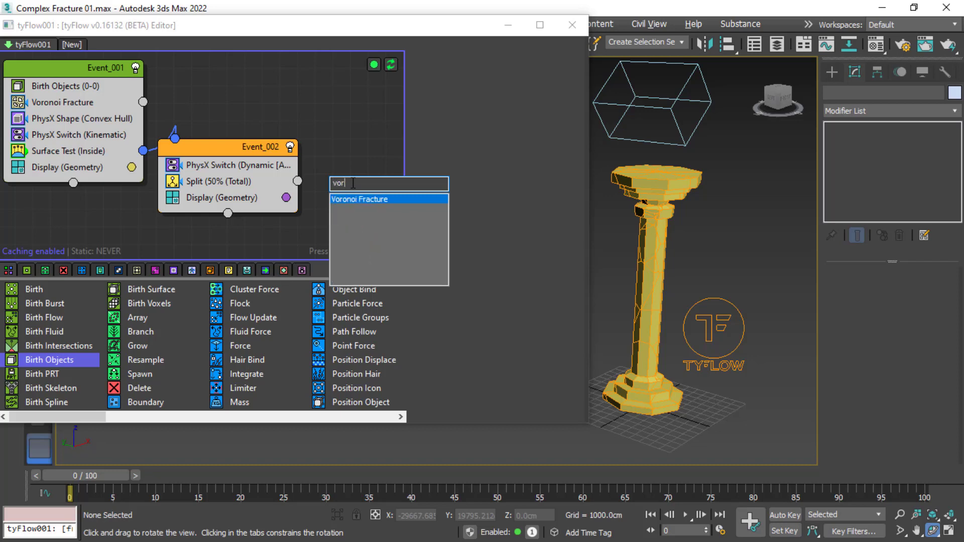
{"action": "left_click", "coordinate": [375, 197]}
{"action": "left_click_drag", "start_coordinate": [250, 149], "coordinate": [248, 154]}
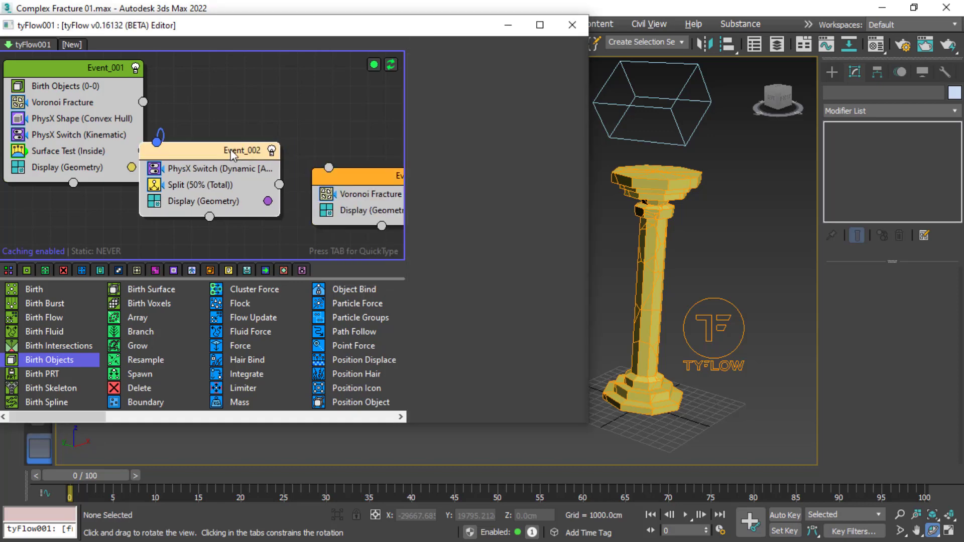
{"action": "left_click_drag", "start_coordinate": [383, 179], "coordinate": [377, 188]}
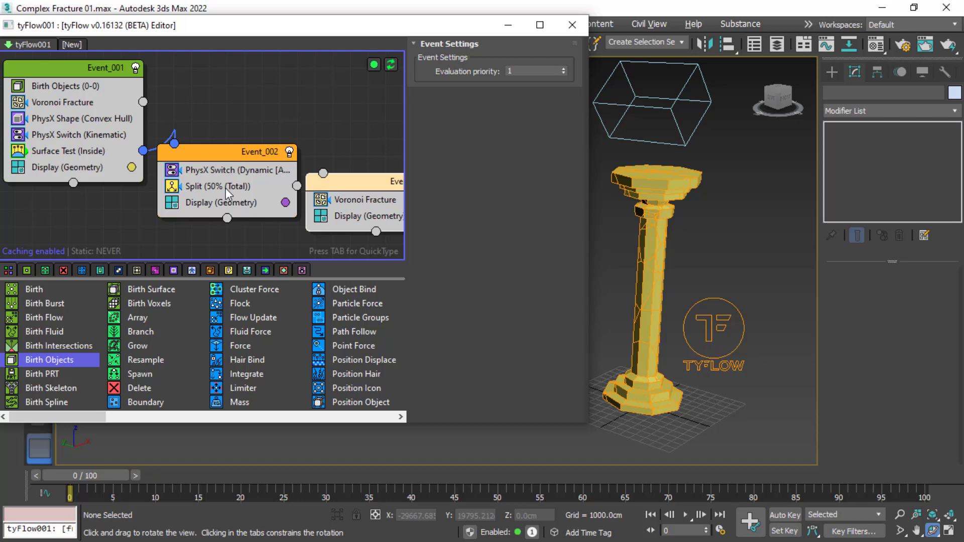
Arrange Event_002 and Event_003 side by side and widen the tyFlow editor window
{"action": "left_click_drag", "start_coordinate": [372, 186], "coordinate": [375, 193]}
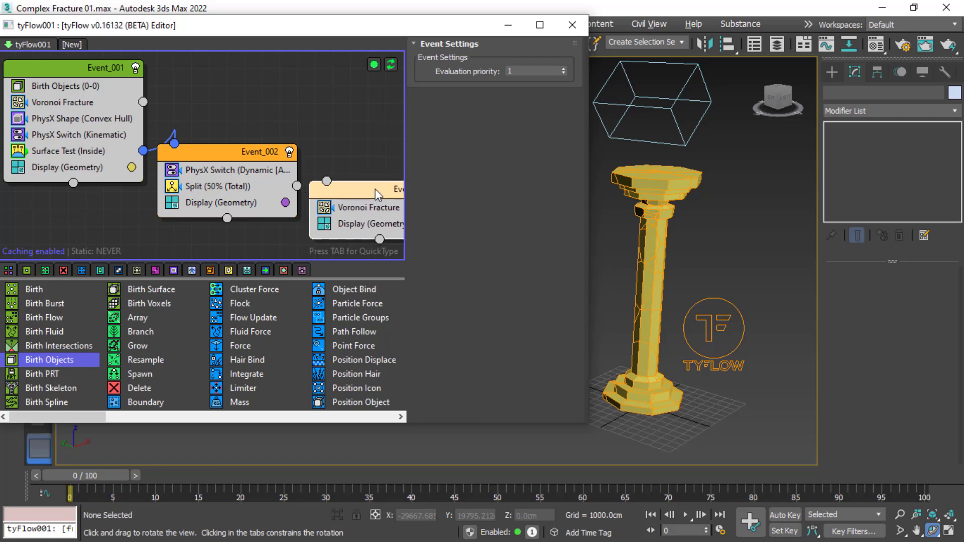
{"action": "mouse_move", "coordinate": [251, 148]}
{"action": "left_mouse_down"}
{"action": "mouse_move", "coordinate": [234, 156]}
{"action": "mouse_move", "coordinate": [245, 160]}
{"action": "left_mouse_up"}
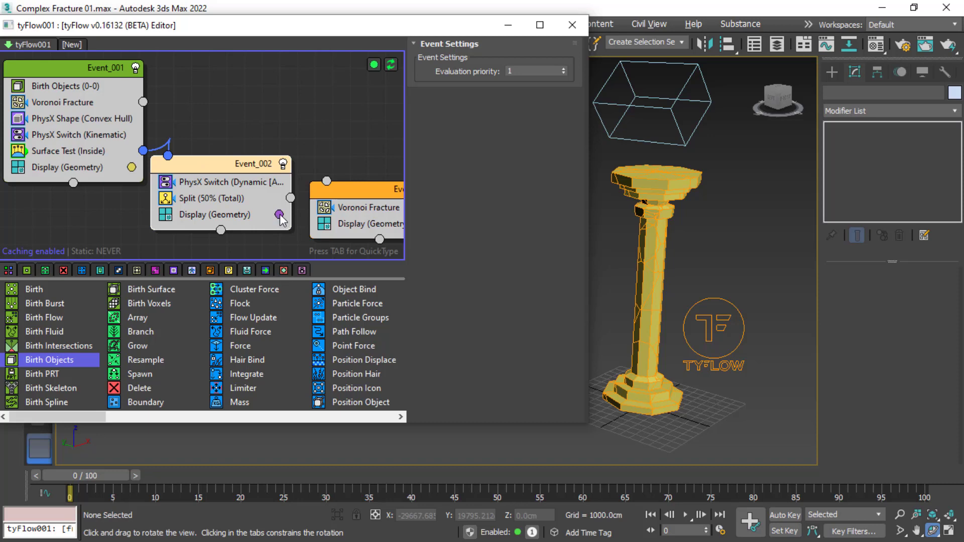
{"action": "left_click_drag", "start_coordinate": [340, 188], "coordinate": [333, 189]}
{"action": "left_click", "coordinate": [245, 158]}
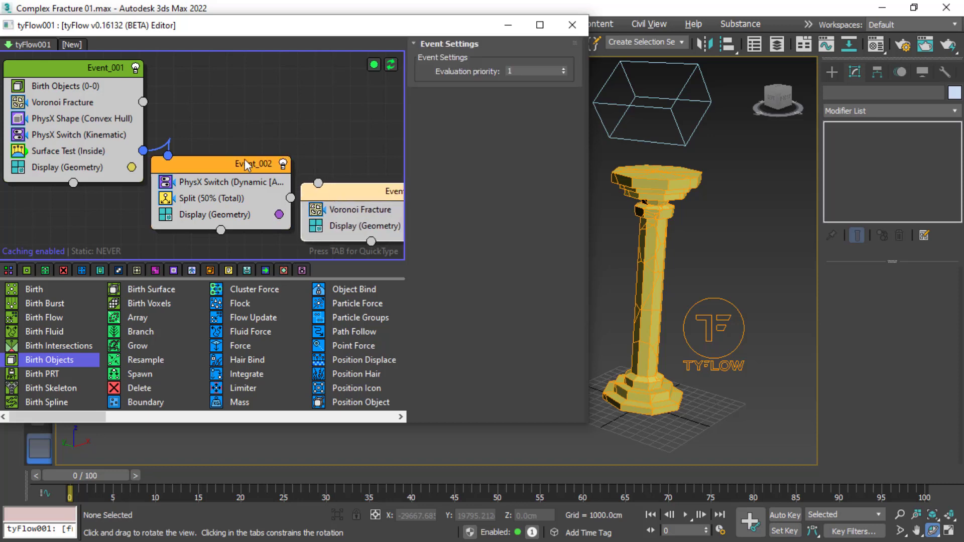
{"action": "left_click_drag", "start_coordinate": [246, 164], "coordinate": [241, 167]}
{"action": "left_click", "coordinate": [351, 190]}
{"action": "left_click_drag", "start_coordinate": [351, 190], "coordinate": [341, 186]}
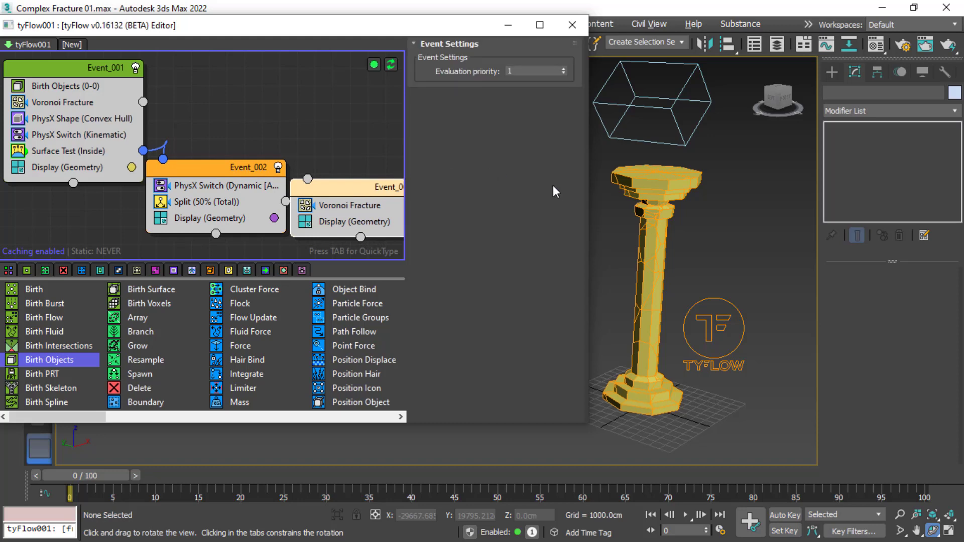
{"action": "left_click_drag", "start_coordinate": [592, 214], "coordinate": [624, 213]}
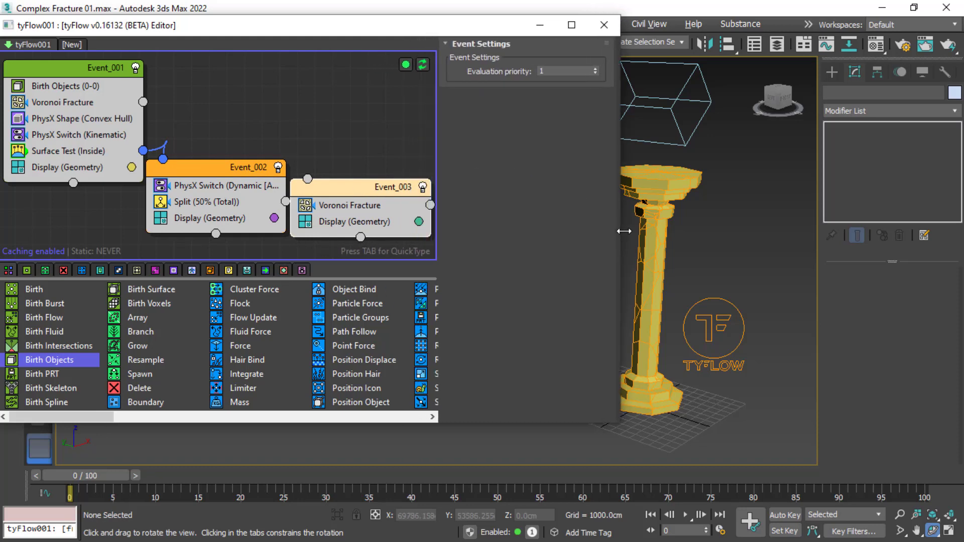
{"action": "left_click_drag", "start_coordinate": [378, 184], "coordinate": [376, 185]}
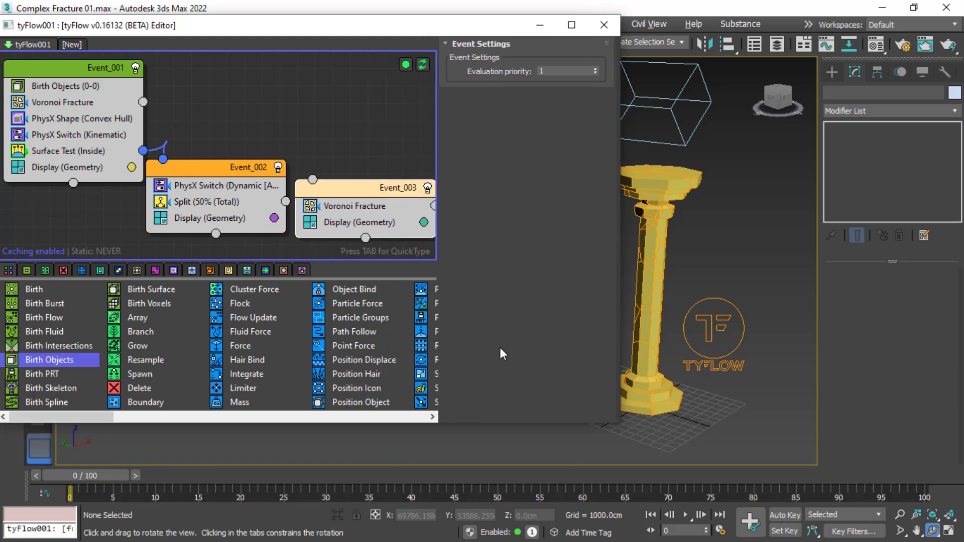
Wire Event_002's Split output into Event_003's input
{"action": "left_click", "coordinate": [686, 515]}
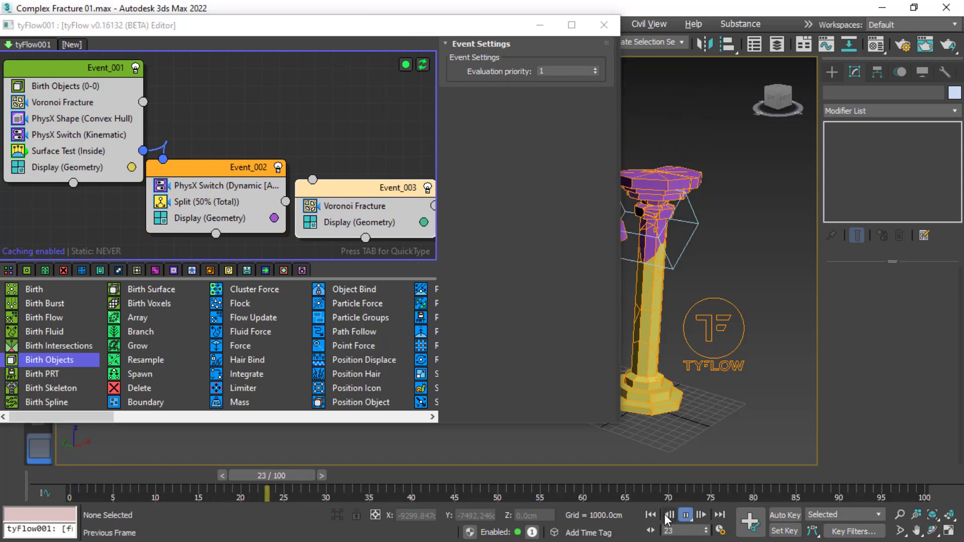
{"action": "left_click", "coordinate": [651, 517]}
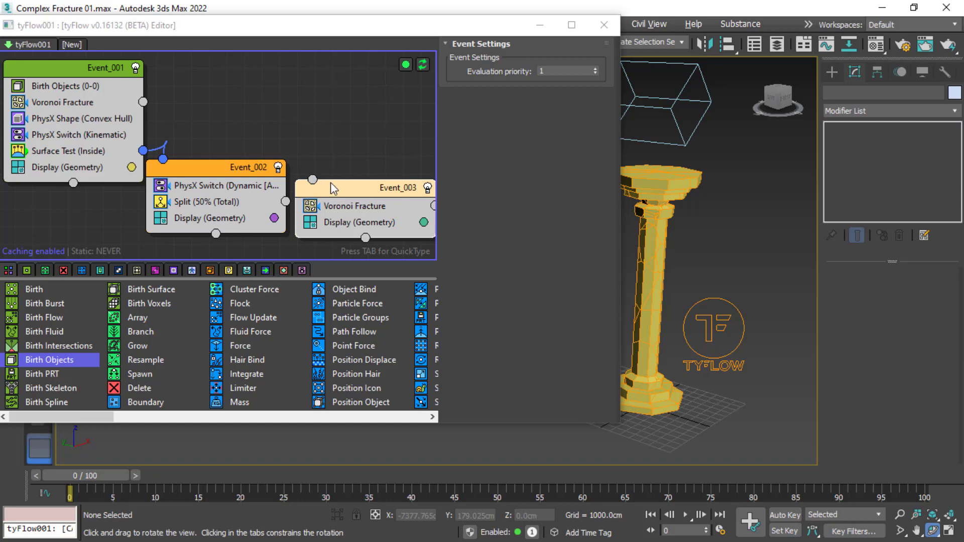
{"action": "left_click_drag", "start_coordinate": [333, 185], "coordinate": [336, 185]}
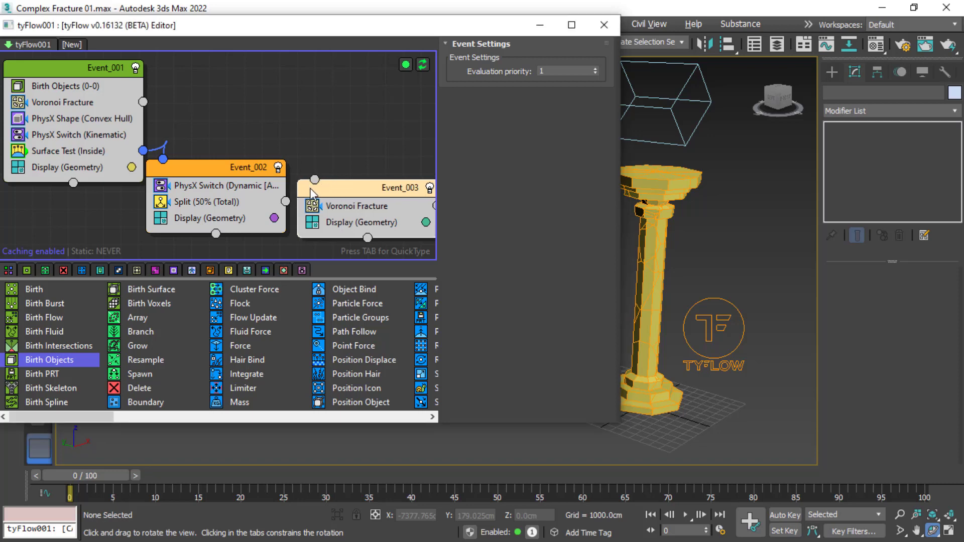
{"action": "left_click_drag", "start_coordinate": [315, 180], "coordinate": [285, 202]}
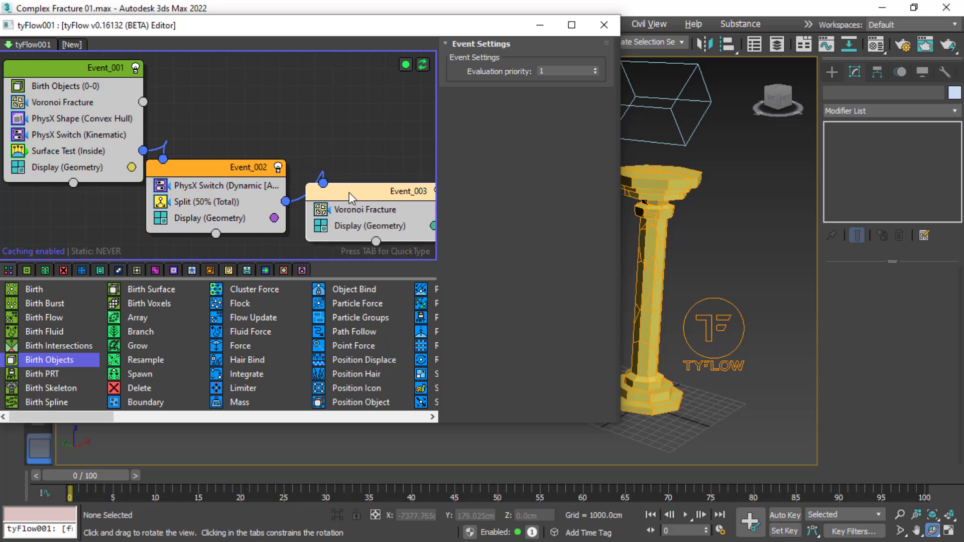
{"action": "left_click_drag", "start_coordinate": [337, 187], "coordinate": [339, 193]}
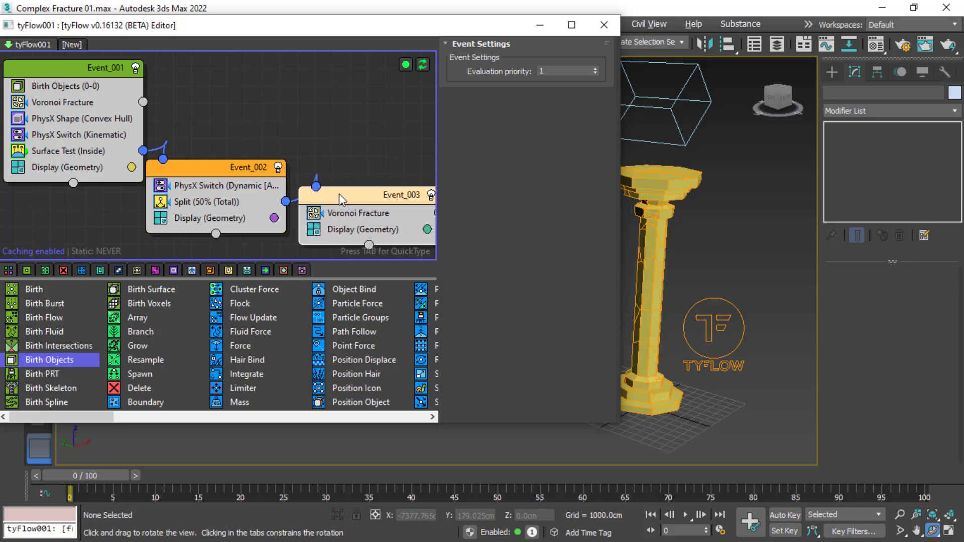
Preview the nested fracture playback, then rewind to frame 0
{"action": "left_click", "coordinate": [685, 514]}
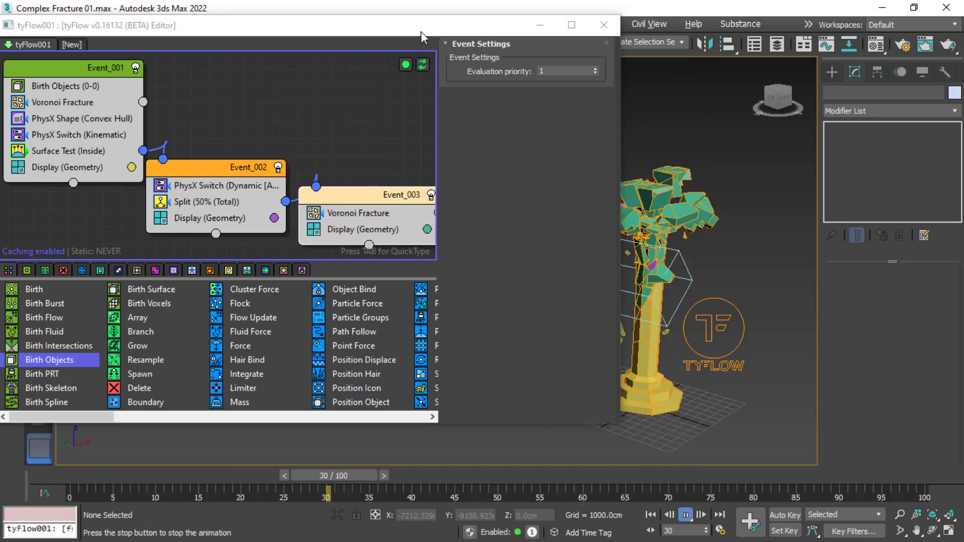
{"action": "left_click_drag", "start_coordinate": [421, 31], "coordinate": [372, 27]}
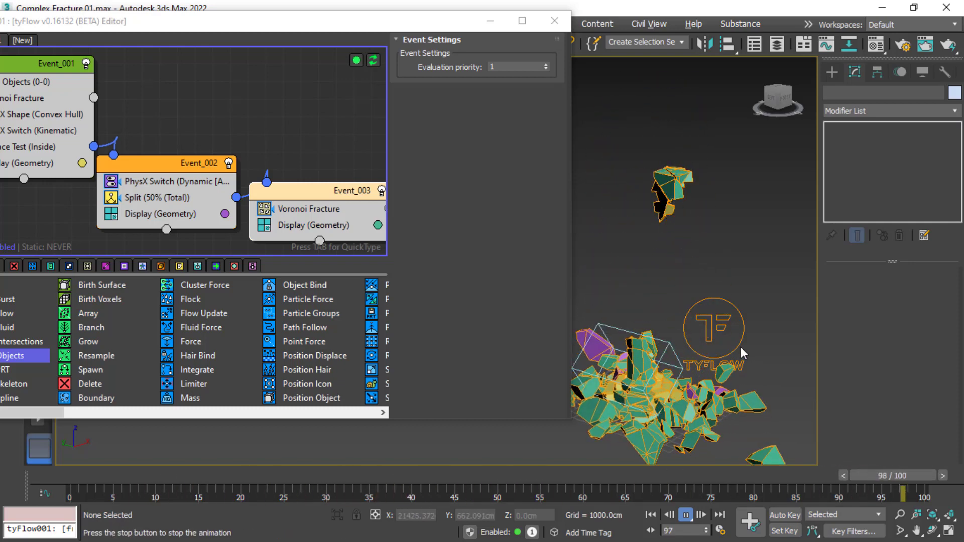
{"action": "left_click", "coordinate": [651, 514]}
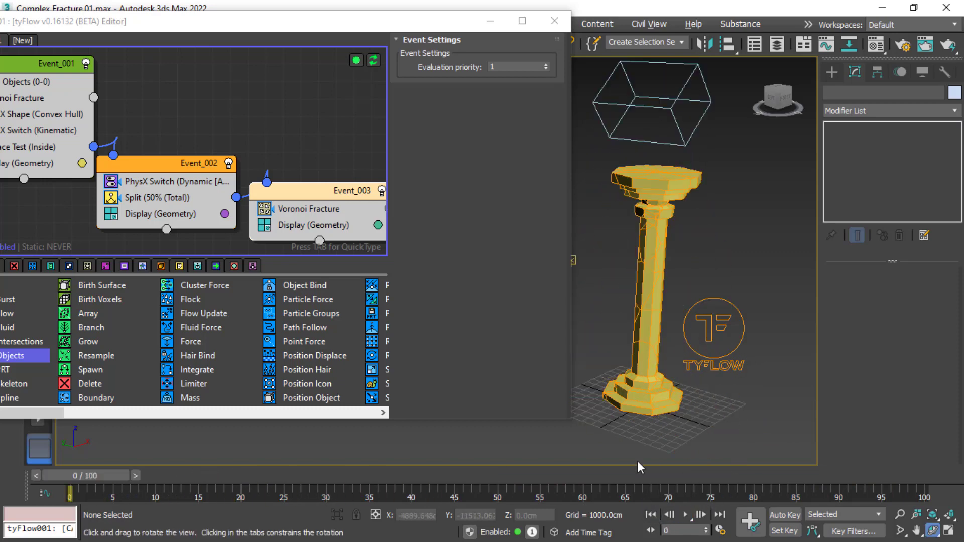
{"action": "left_click_drag", "start_coordinate": [381, 25], "coordinate": [497, 53]}
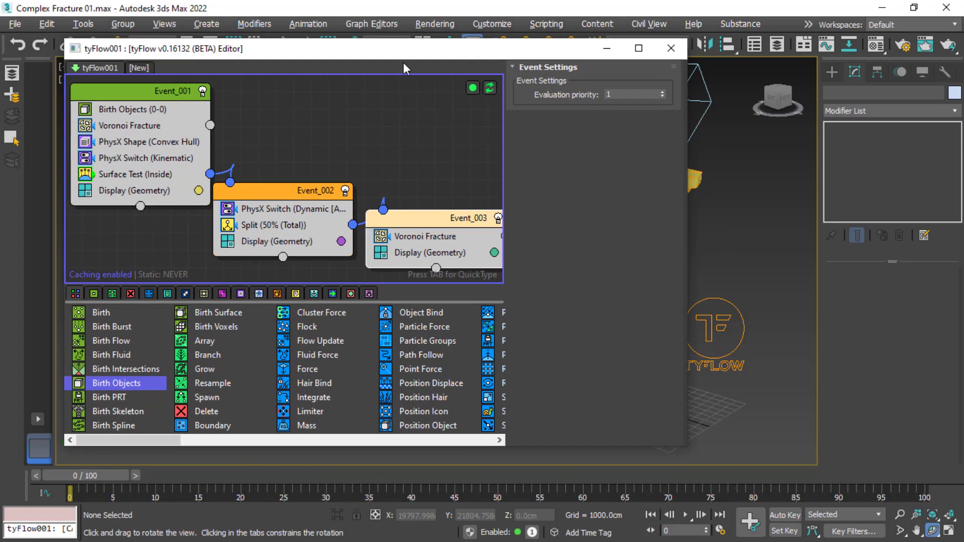
{"action": "left_click", "coordinate": [145, 132]}
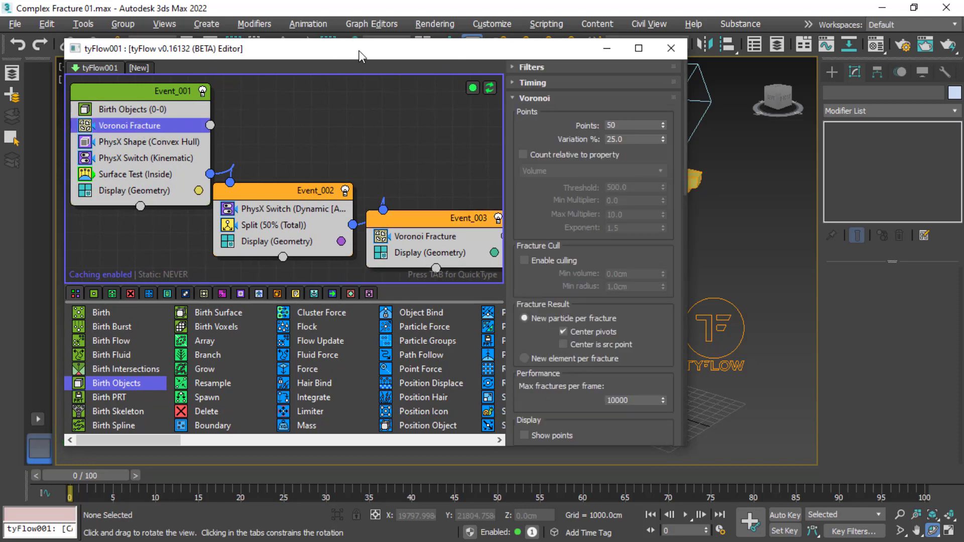
{"action": "left_click_drag", "start_coordinate": [359, 55], "coordinate": [230, 73]}
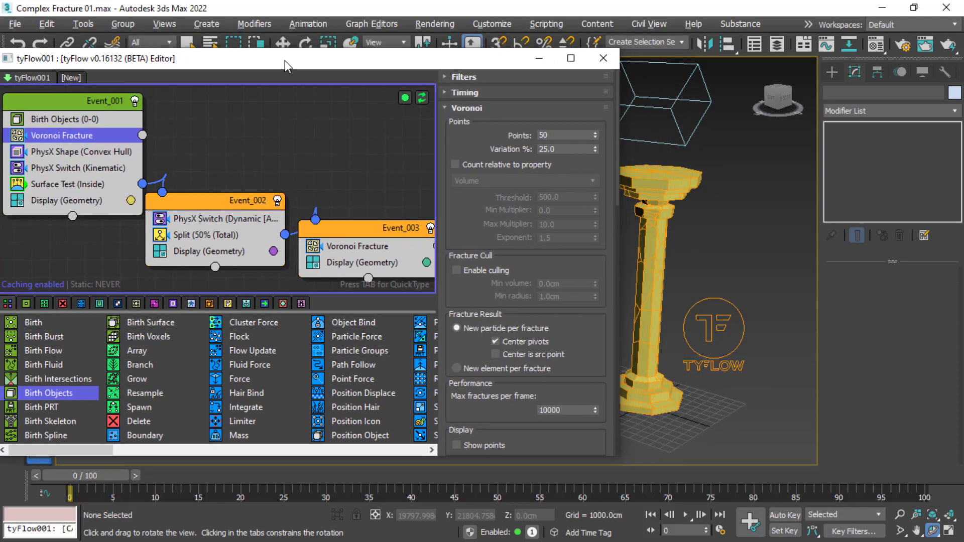
{"action": "left_click_drag", "start_coordinate": [502, 140], "coordinate": [458, 144]}
{"action": "type", "text": "60"}
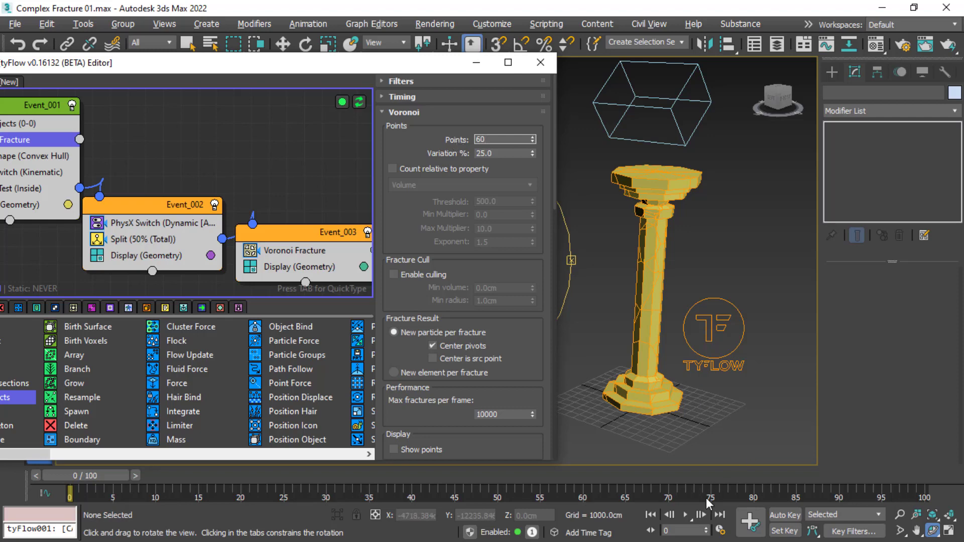
{"action": "left_click", "coordinate": [686, 514]}
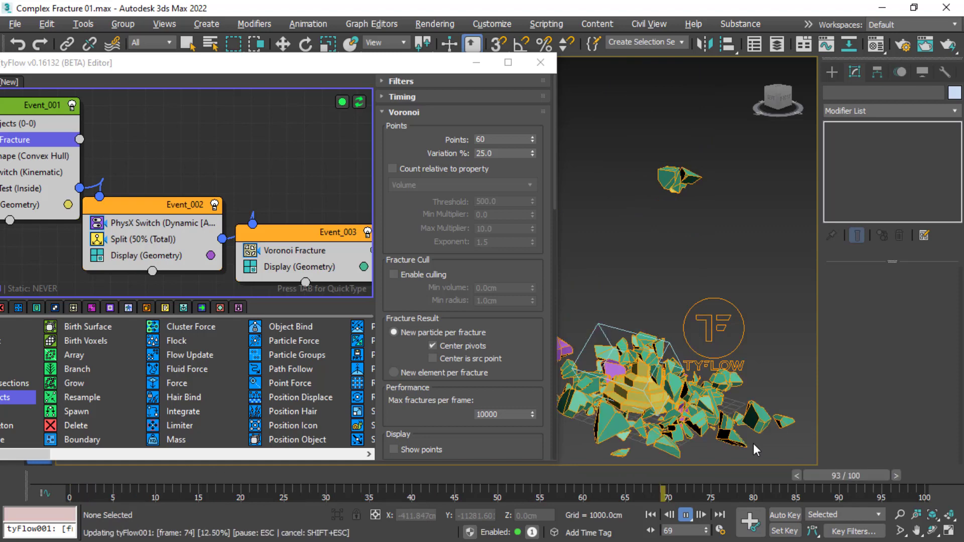
{"action": "left_click", "coordinate": [655, 513]}
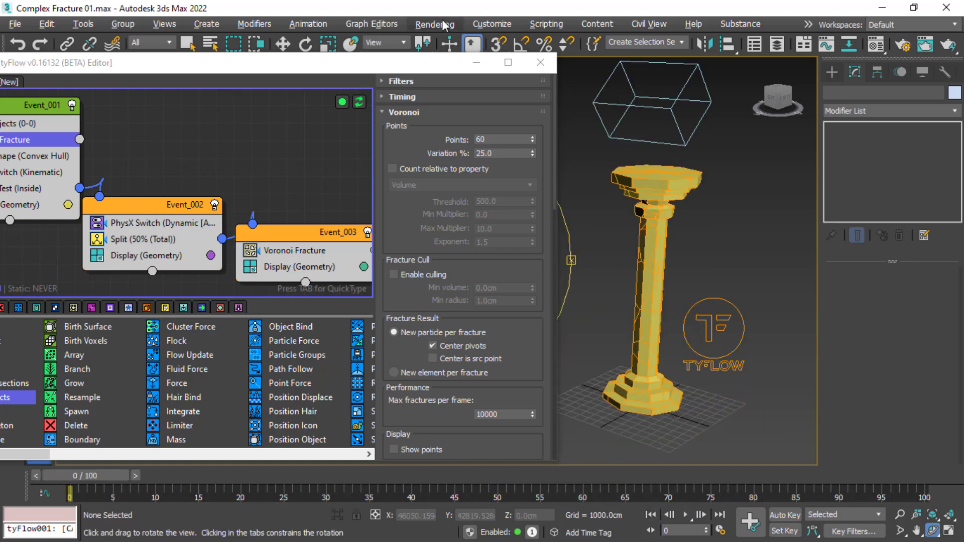
Keep the Voronoi point count at 60 and switch to the four-viewport layout
{"action": "mouse_move", "coordinate": [444, 68]}
{"action": "left_mouse_down"}
{"action": "mouse_move", "coordinate": [405, 64]}
{"action": "mouse_move", "coordinate": [411, 131]}
{"action": "left_mouse_up"}
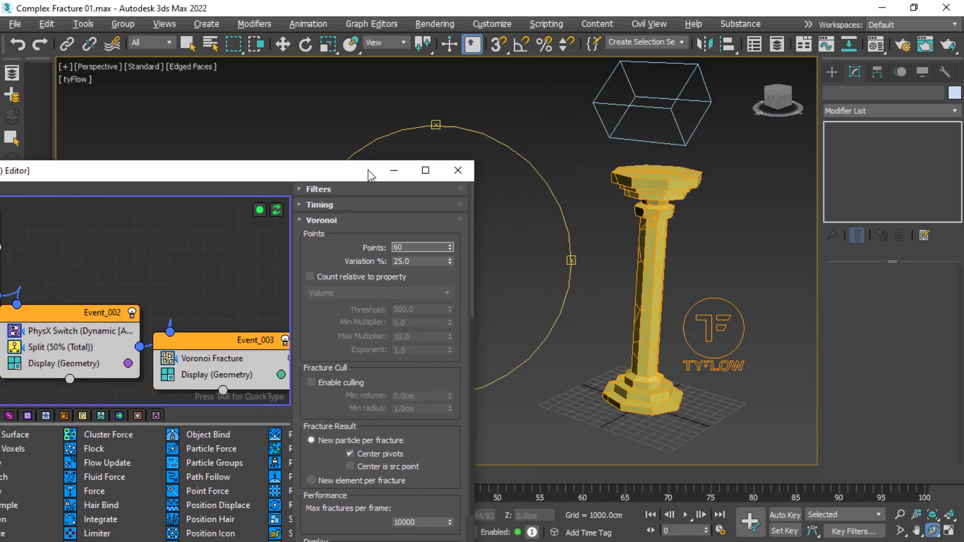
{"action": "type", "text": "50"}
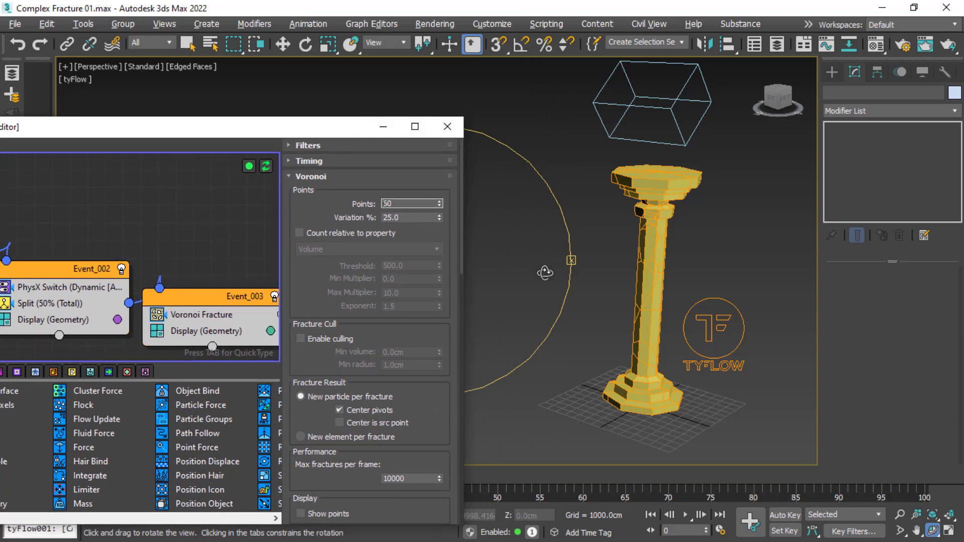
{"action": "left_click", "coordinate": [605, 278]}
{"action": "key", "text": "alt+w"}
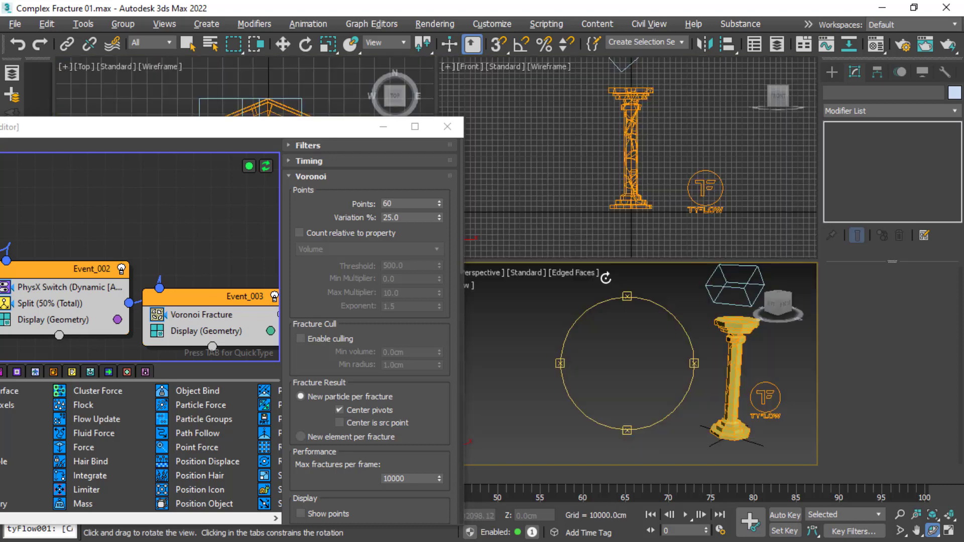
{"action": "middle_click_drag", "start_coordinate": [670, 124], "coordinate": [659, 154]}
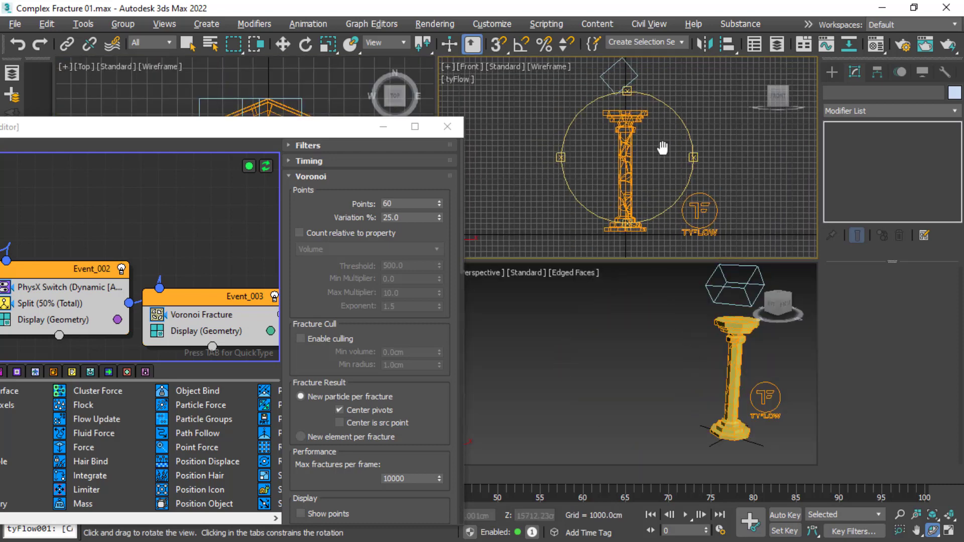
Shift the wireframe box above the pillar slightly right along X and preview the shatter
{"action": "left_click", "coordinate": [282, 44]}
{"action": "left_click", "coordinate": [625, 94]}
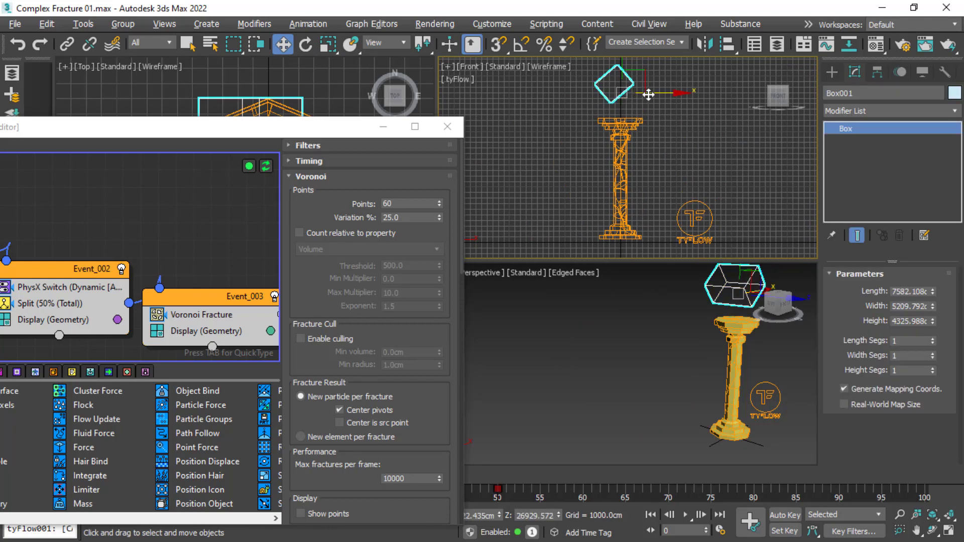
{"action": "left_click_drag", "start_coordinate": [652, 94], "coordinate": [655, 94]}
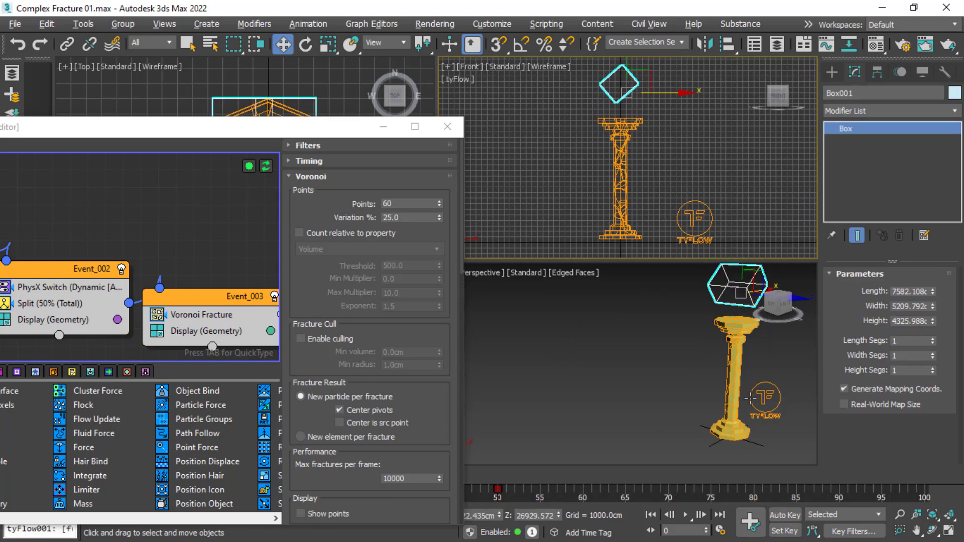
{"action": "middle_click_drag", "start_coordinate": [692, 380], "coordinate": [653, 396], "text": "alt"}
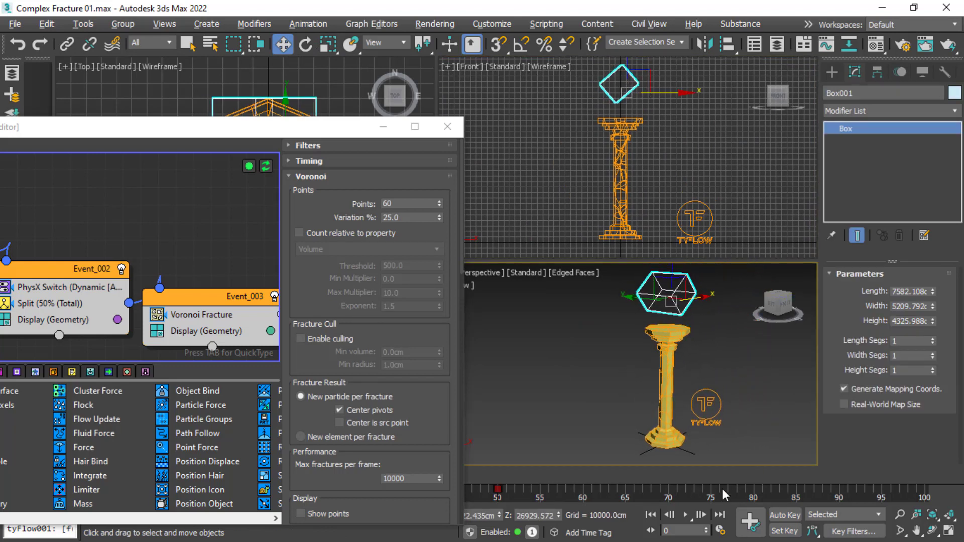
{"action": "left_click", "coordinate": [678, 514]}
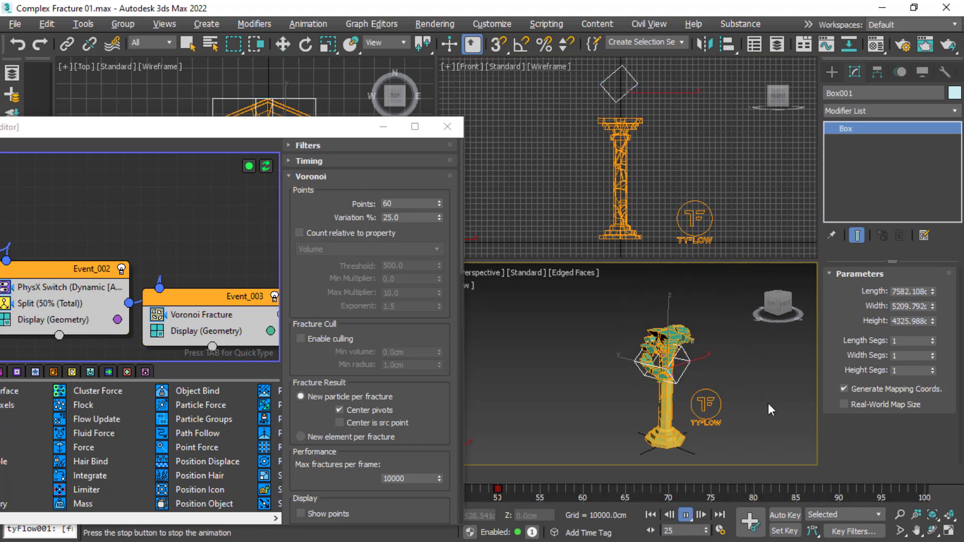
{"action": "left_click", "coordinate": [655, 510]}
{"action": "key", "text": "w"}
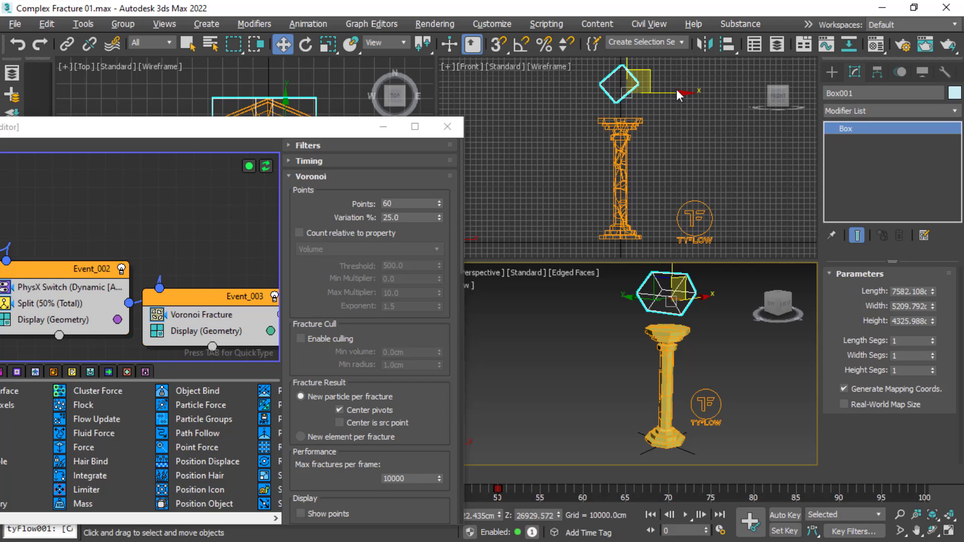
Move the box a little further right along X and replay the shatter preview
{"action": "left_click", "coordinate": [676, 89]}
{"action": "left_click", "coordinate": [679, 92]}
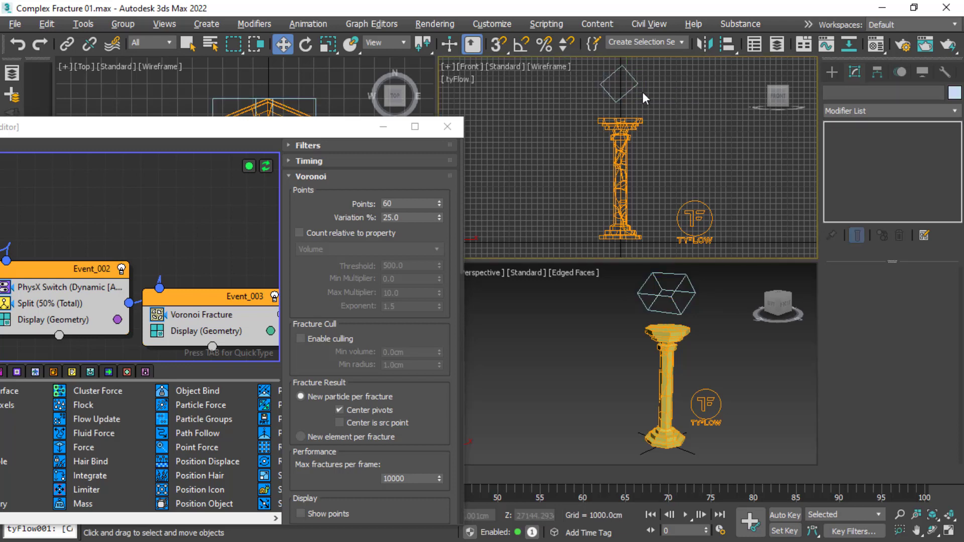
{"action": "left_click", "coordinate": [638, 85]}
{"action": "left_click_drag", "start_coordinate": [651, 94], "coordinate": [661, 96]}
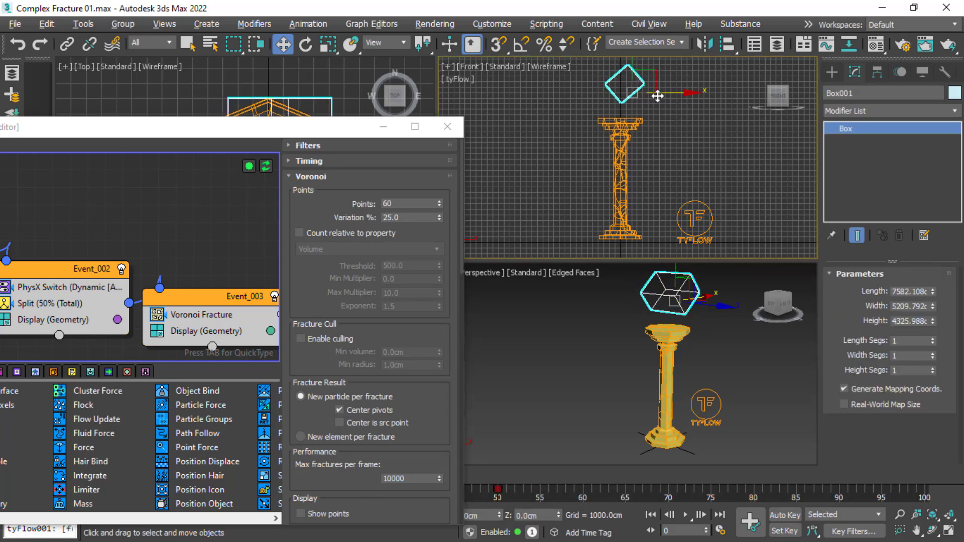
{"action": "left_click", "coordinate": [686, 515]}
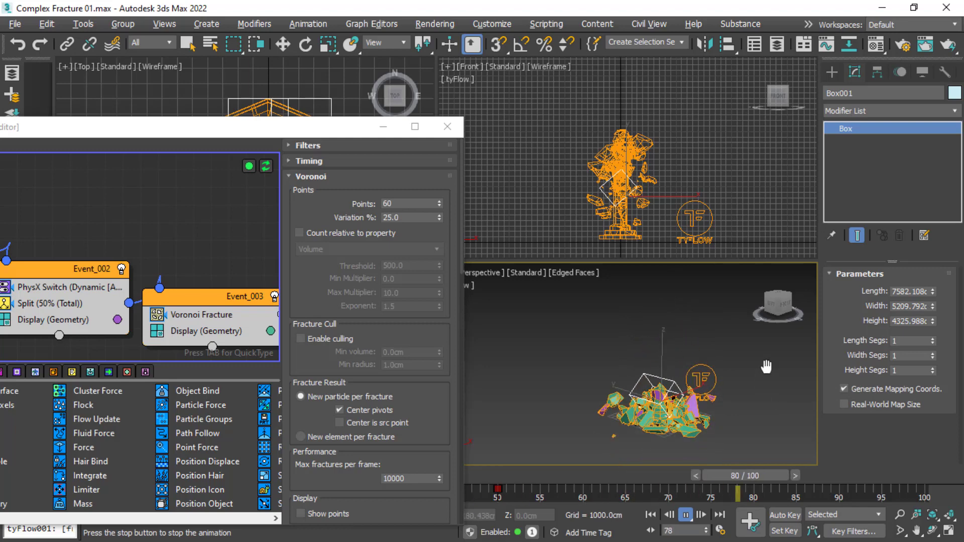
{"action": "scroll", "coordinate": [769, 363], "scroll_direction": "up", "scroll_amount": 5}
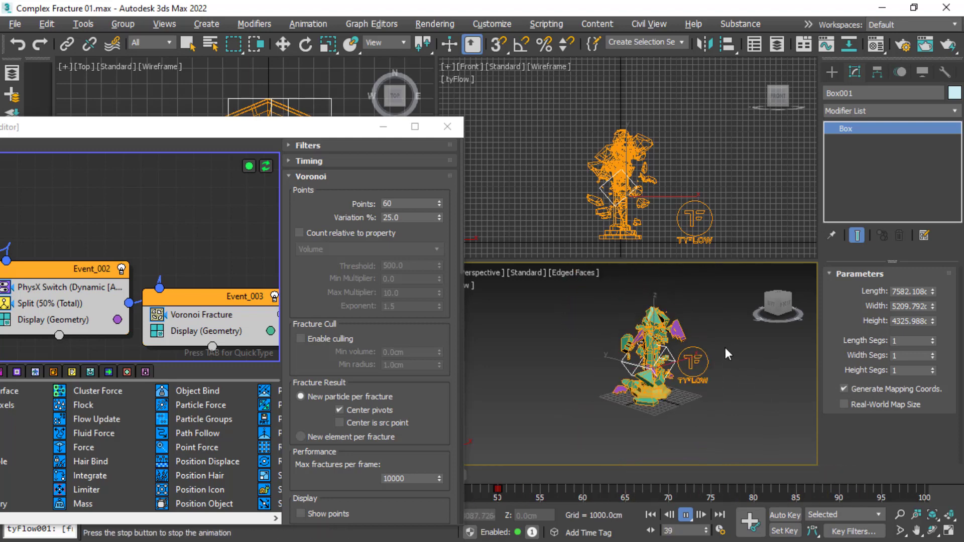
{"action": "left_click", "coordinate": [651, 517]}
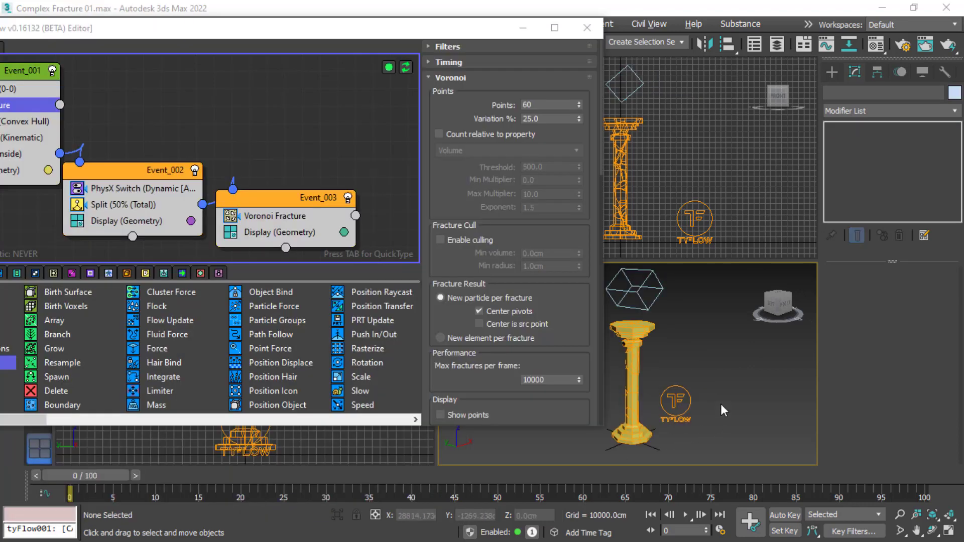
Maximize the Perspective view on the pillar, replay the shatter twice, and move Event_003 up-right
{"action": "key", "text": "alt+w"}
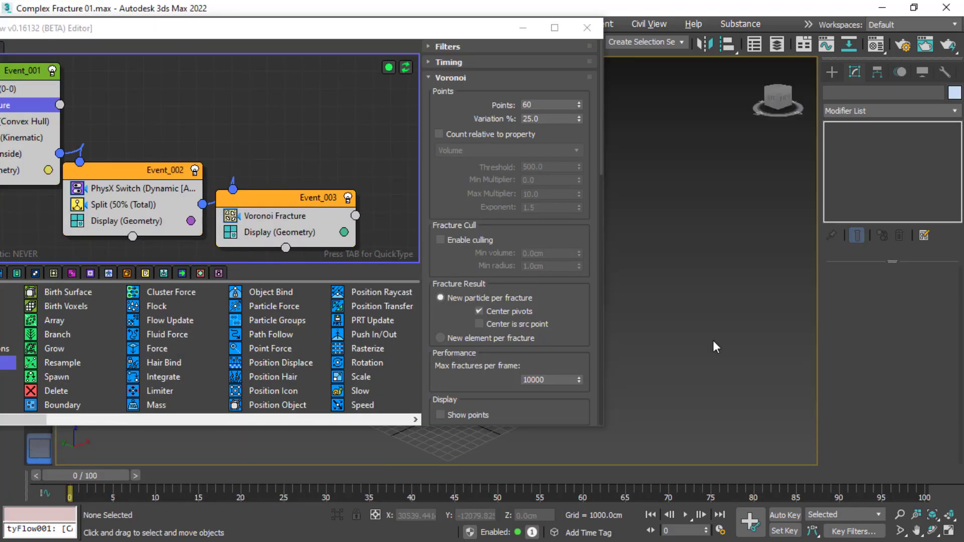
{"action": "middle_click_drag", "start_coordinate": [713, 341], "coordinate": [758, 299]}
{"action": "middle_click_drag", "start_coordinate": [655, 313], "coordinate": [769, 322]}
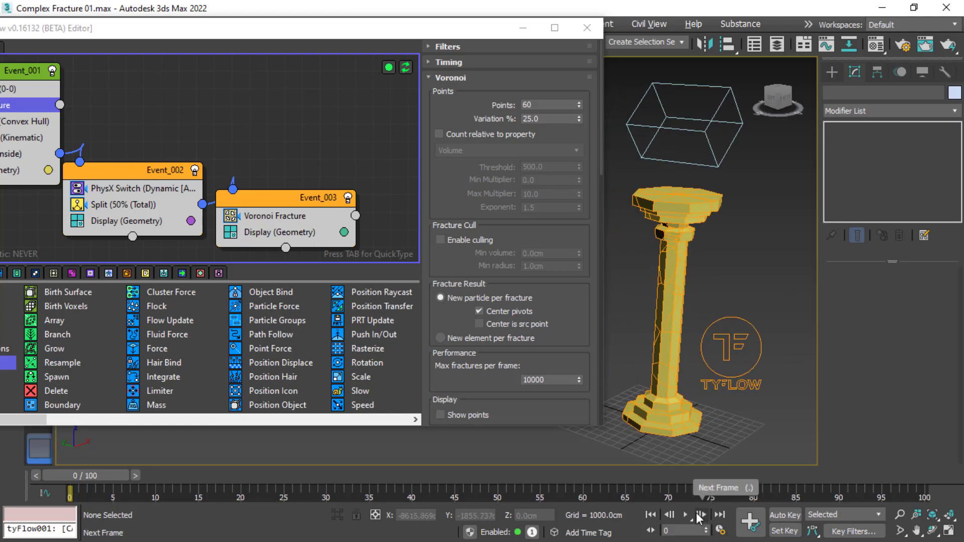
{"action": "left_click", "coordinate": [685, 514]}
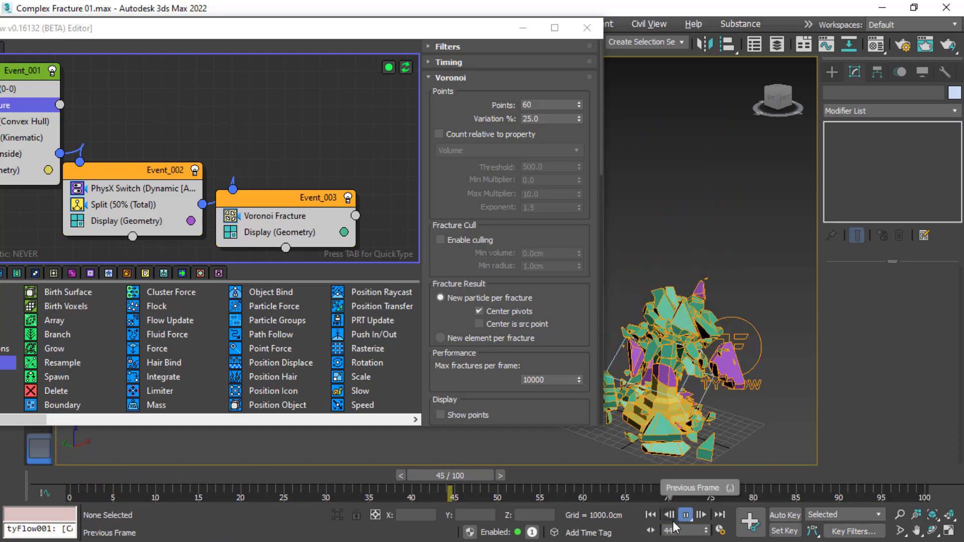
{"action": "left_click", "coordinate": [650, 515]}
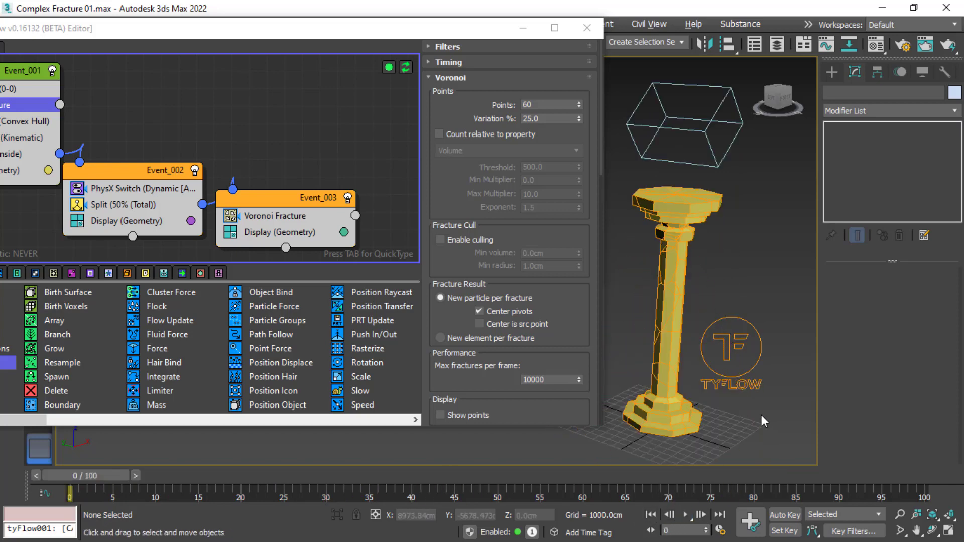
{"action": "left_click", "coordinate": [686, 515]}
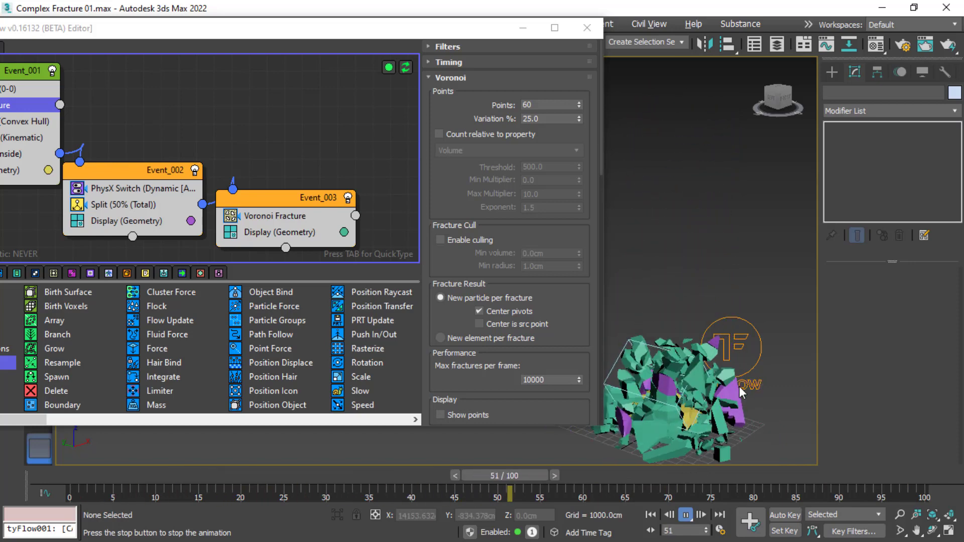
{"action": "left_click", "coordinate": [686, 515]}
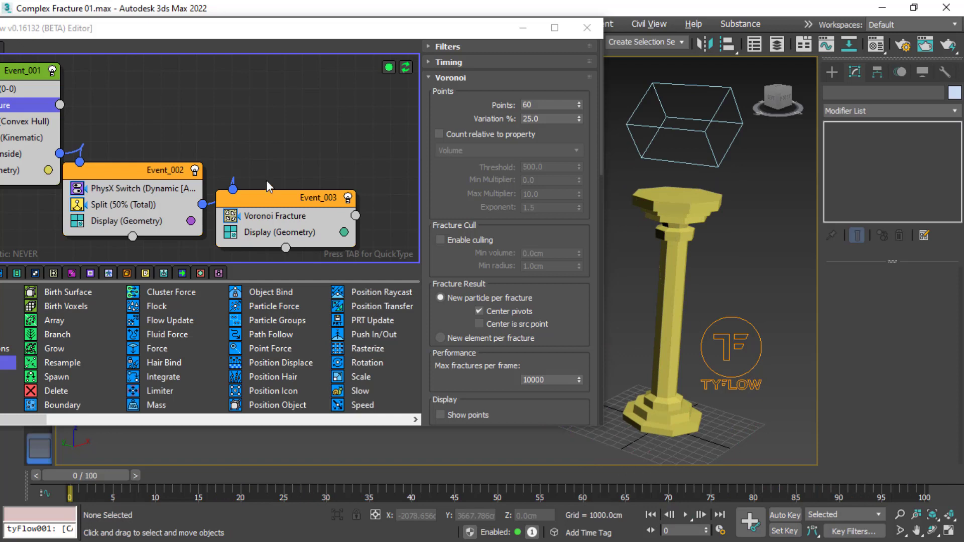
{"action": "left_click_drag", "start_coordinate": [279, 199], "coordinate": [288, 160]}
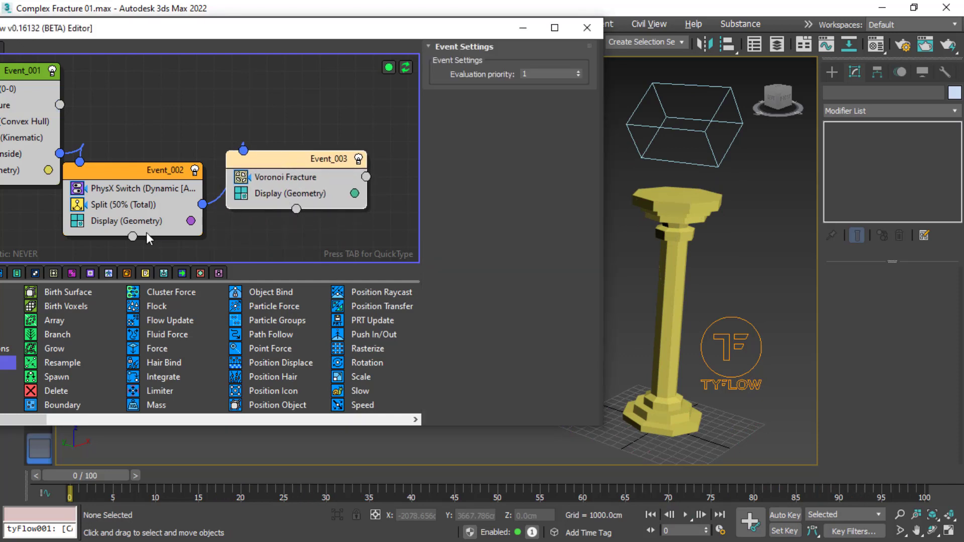
Set Event_003's Voronoi Fracture to 10 points and insert a 50% (Total) Split beneath it
{"action": "left_click", "coordinate": [281, 177]}
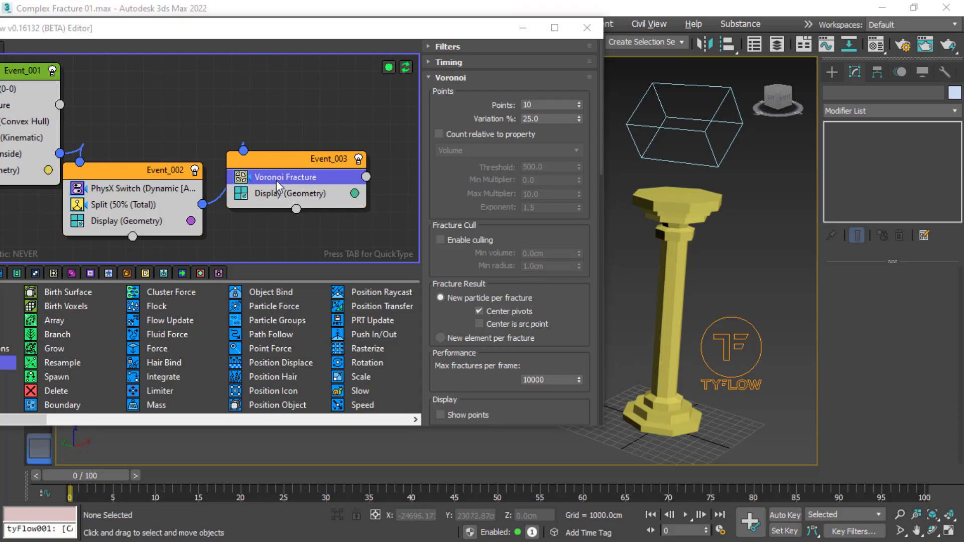
{"action": "key", "text": "Tab"}
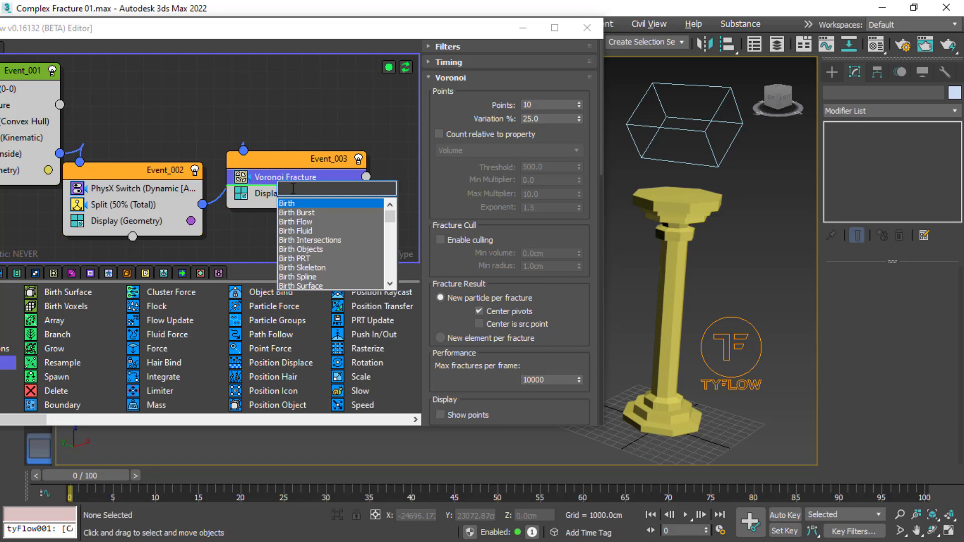
{"action": "type", "text": "sp"}
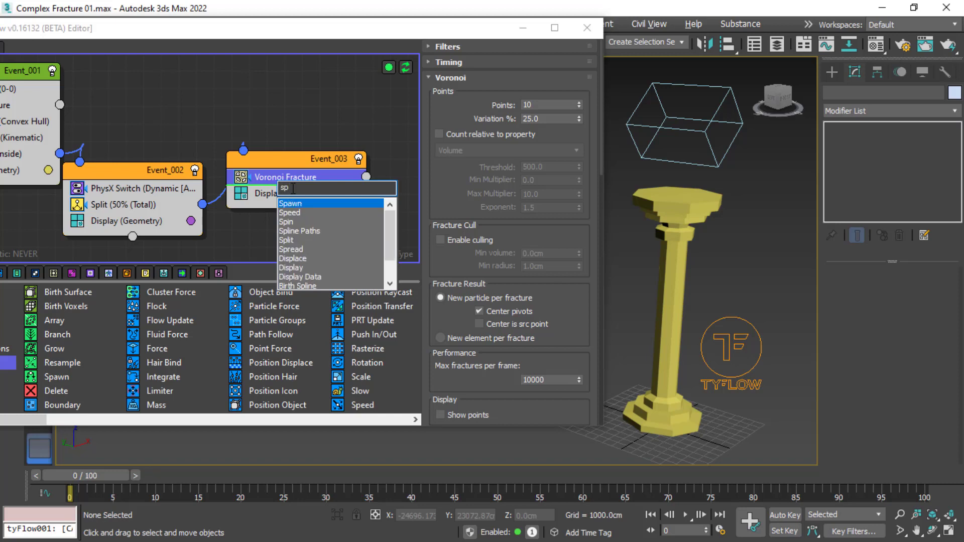
{"action": "left_click", "coordinate": [291, 243]}
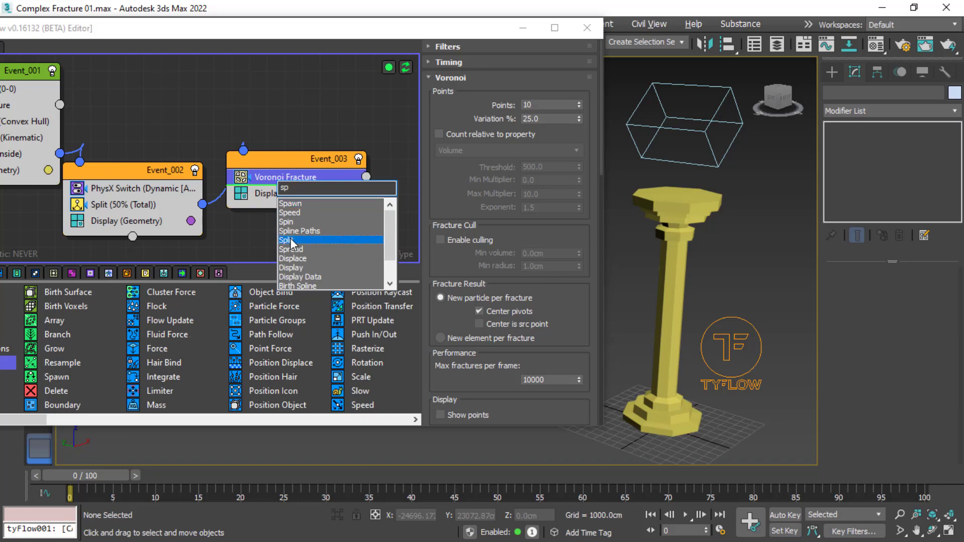
{"action": "left_click", "coordinate": [291, 243]}
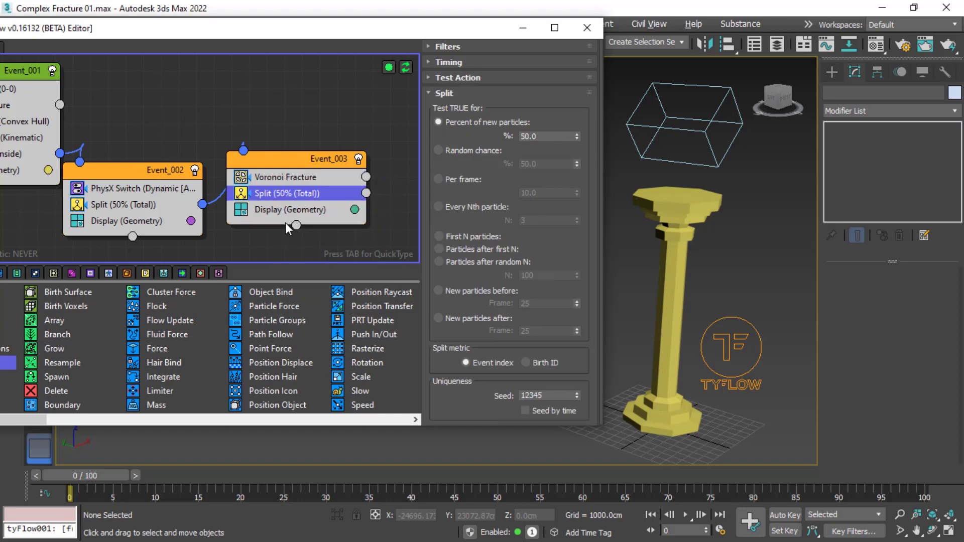
{"action": "left_click_drag", "start_coordinate": [304, 160], "coordinate": [292, 101]}
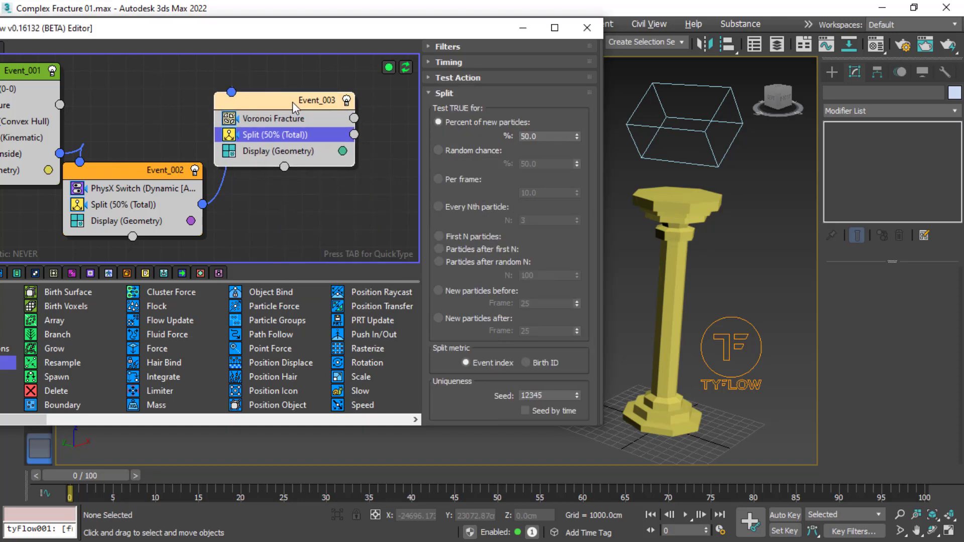
Create a new Event_004 containing a Voronoi Fracture operator
{"action": "left_click", "coordinate": [319, 201]}
{"action": "right_click", "coordinate": [318, 201]}
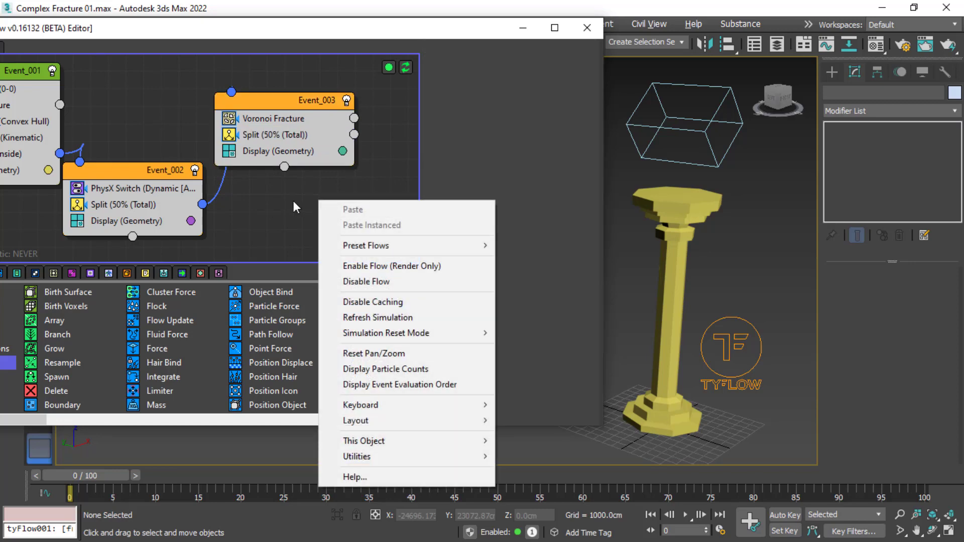
{"action": "left_click", "coordinate": [294, 202]}
{"action": "key", "text": "Tab"}
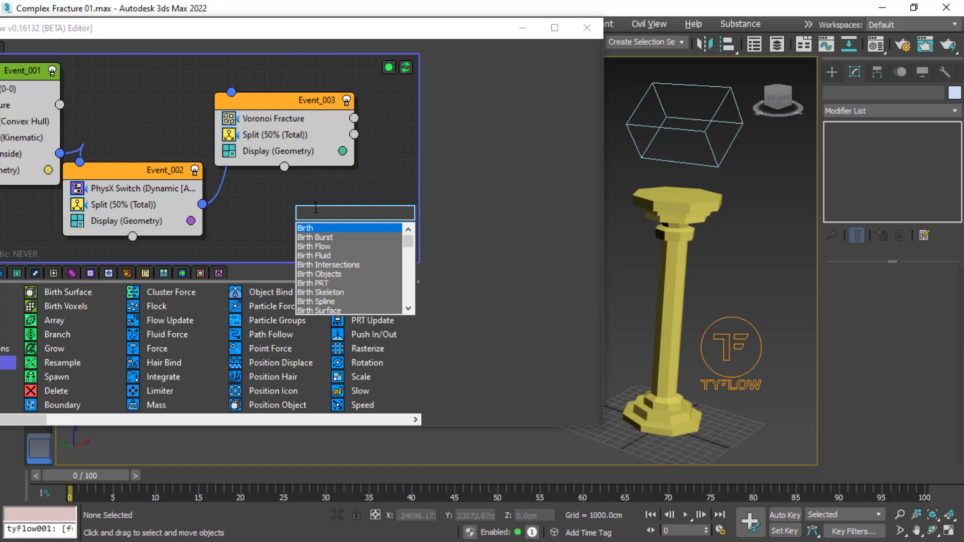
{"action": "type", "text": "vo"}
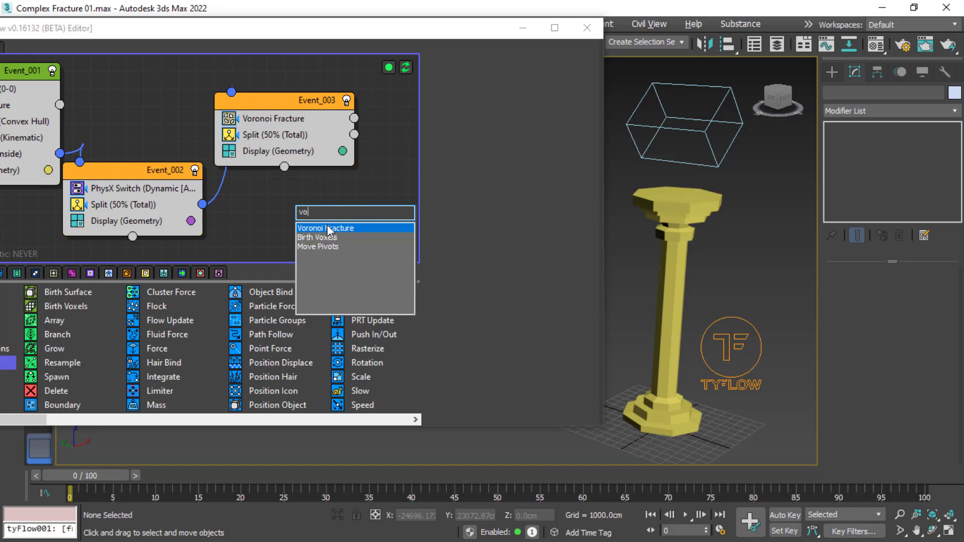
{"action": "left_click", "coordinate": [335, 228]}
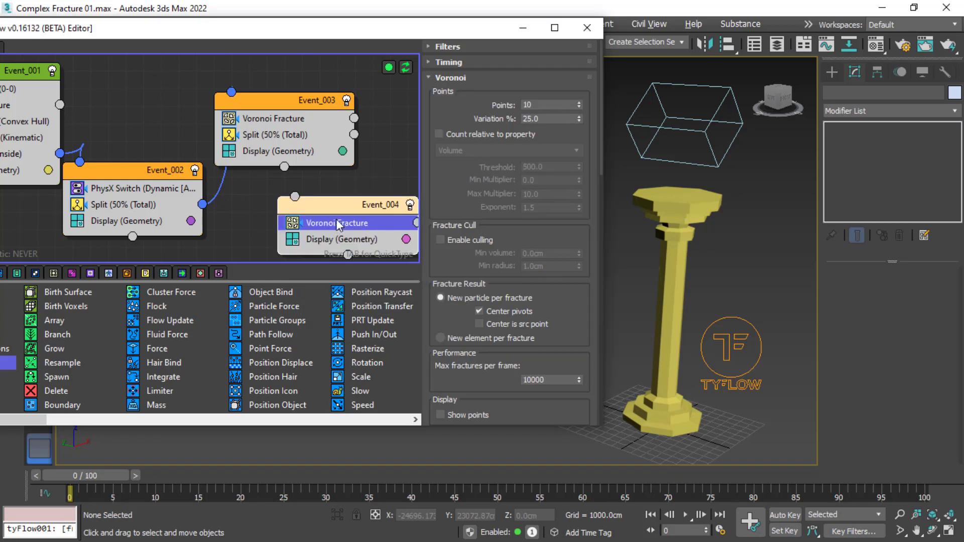
{"action": "mouse_move", "coordinate": [339, 206]}
{"action": "left_mouse_down"}
{"action": "mouse_move", "coordinate": [328, 199]}
{"action": "mouse_move", "coordinate": [335, 203]}
{"action": "left_mouse_up"}
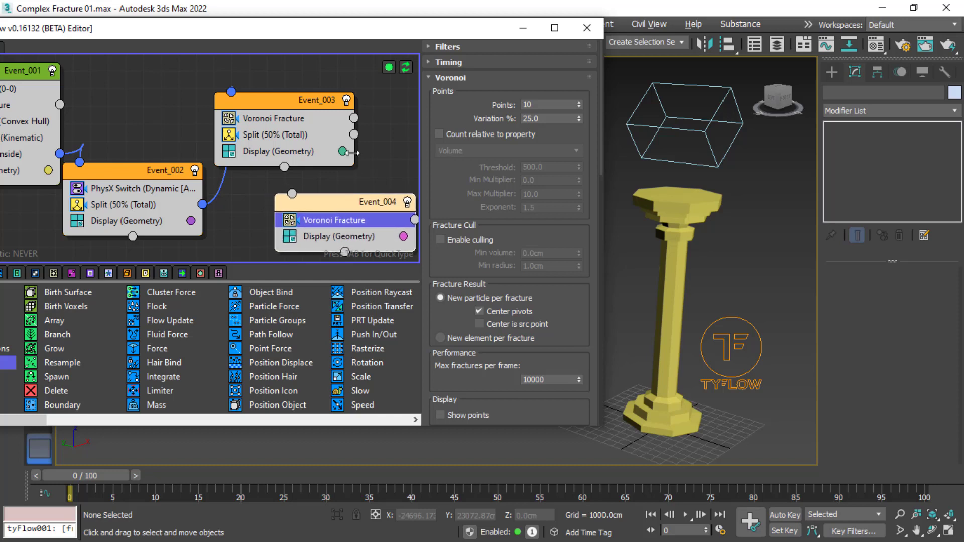
Feed Event_003's Split output into Event_004 and set its display colour to cyan
{"action": "left_click_drag", "start_coordinate": [354, 134], "coordinate": [295, 202]}
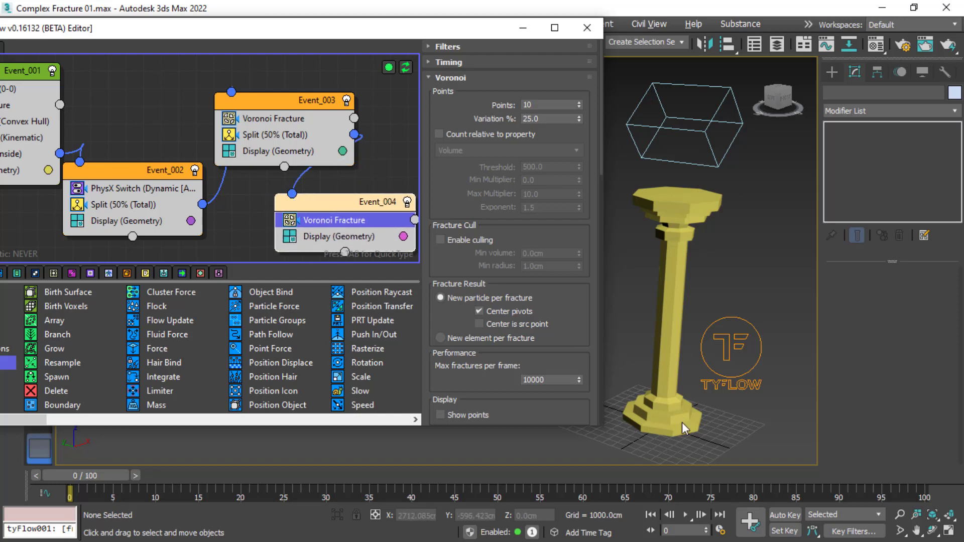
{"action": "left_click", "coordinate": [403, 236]}
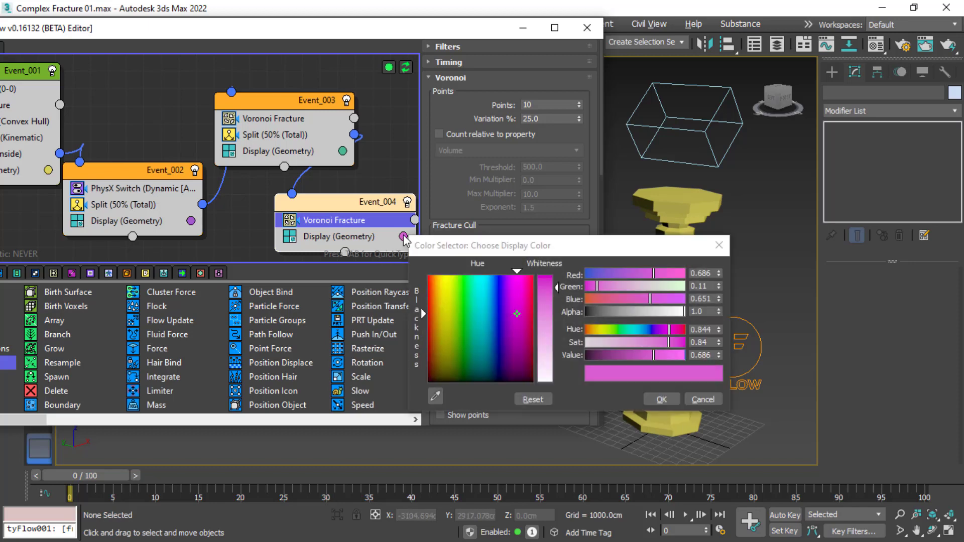
{"action": "left_click", "coordinate": [481, 283]}
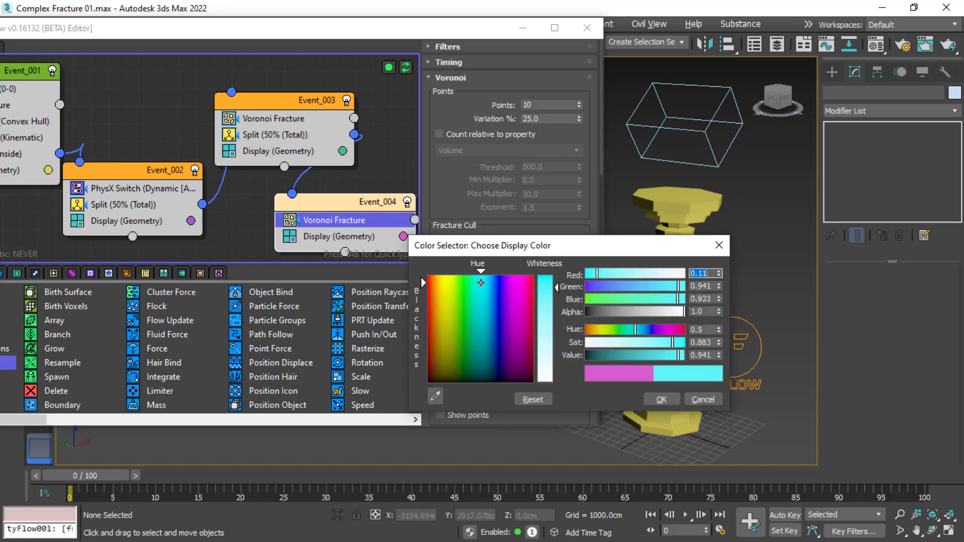
{"action": "left_click", "coordinate": [661, 399]}
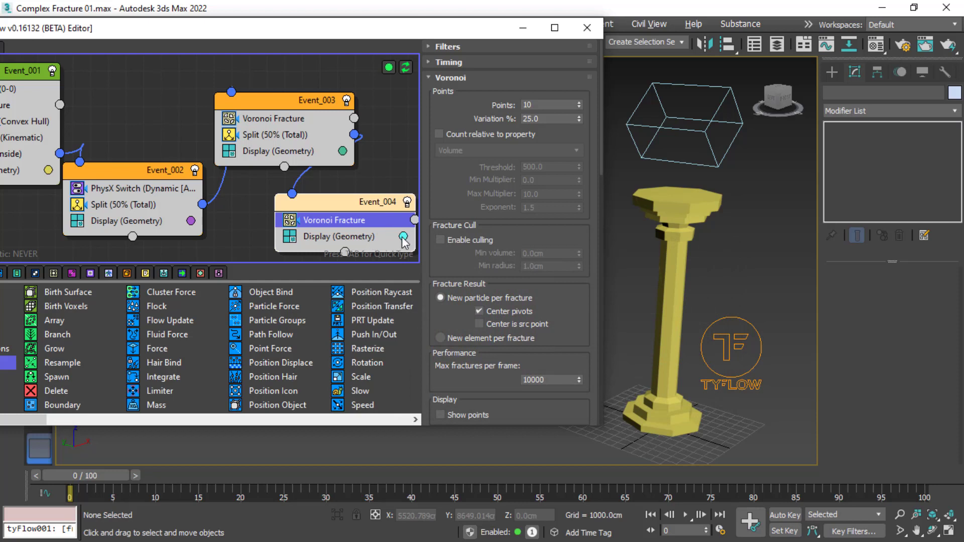
Play the shatter, orbit to inspect the teal, purple and cyan fragments, then select tyFlow001
{"action": "left_click", "coordinate": [685, 514]}
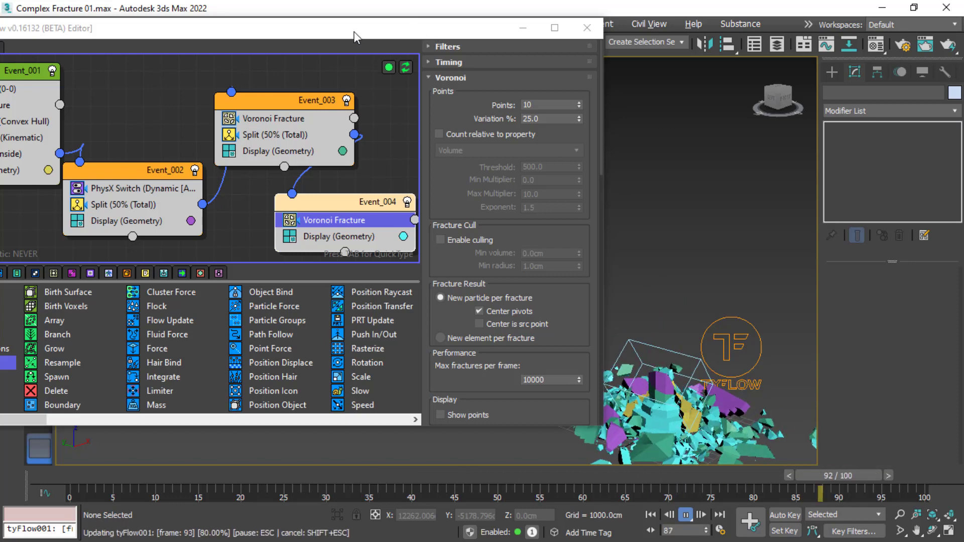
{"action": "left_click_drag", "start_coordinate": [432, 32], "coordinate": [297, 36]}
{"action": "middle_click_drag", "start_coordinate": [566, 260], "coordinate": [753, 339]}
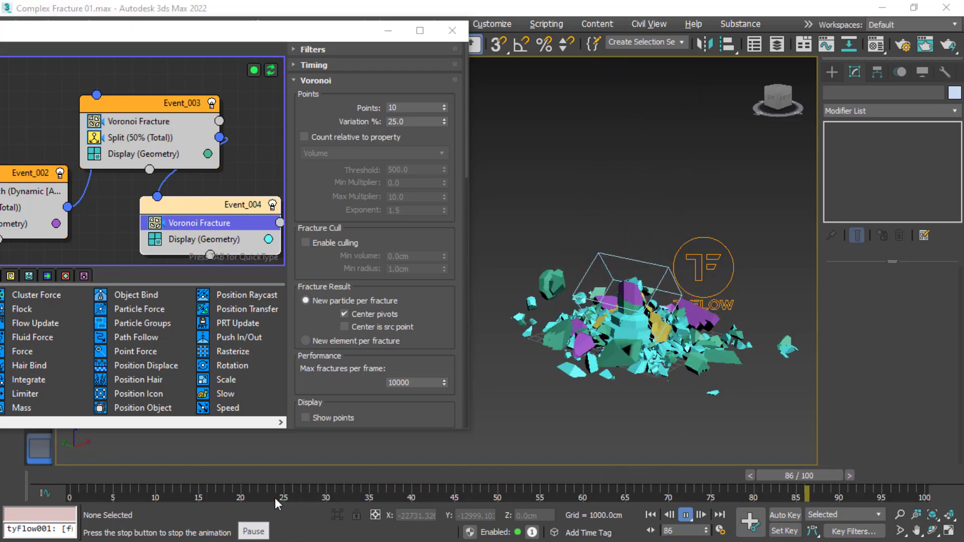
{"action": "left_click", "coordinate": [932, 531]}
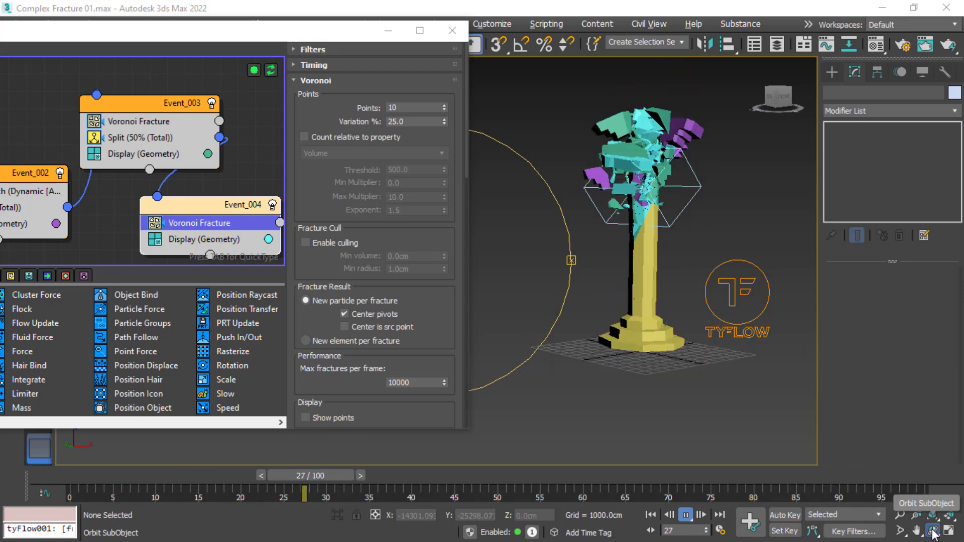
{"action": "mouse_move", "coordinate": [533, 277]}
{"action": "left_mouse_down"}
{"action": "mouse_move", "coordinate": [494, 293]}
{"action": "mouse_move", "coordinate": [514, 287]}
{"action": "mouse_move", "coordinate": [507, 294]}
{"action": "left_mouse_up"}
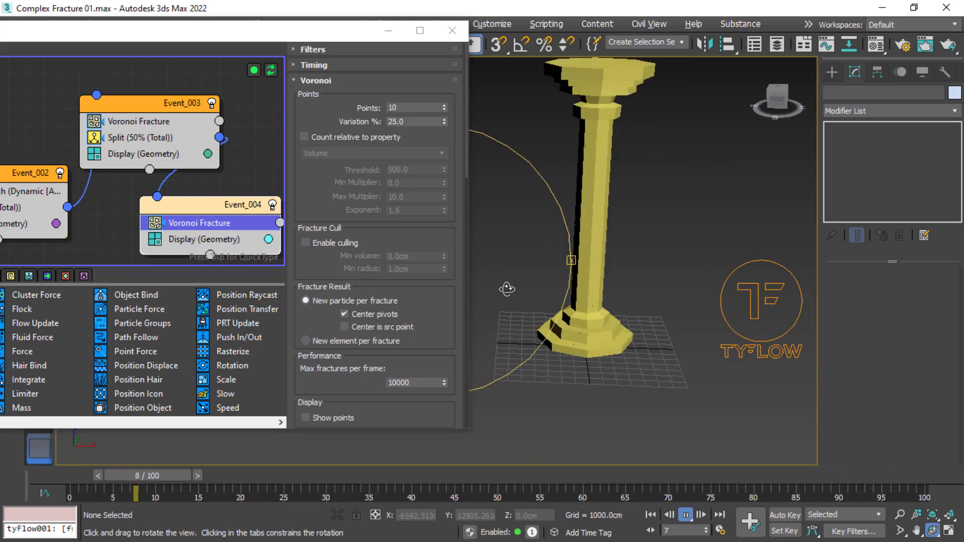
{"action": "left_click_drag", "start_coordinate": [360, 32], "coordinate": [306, 46]}
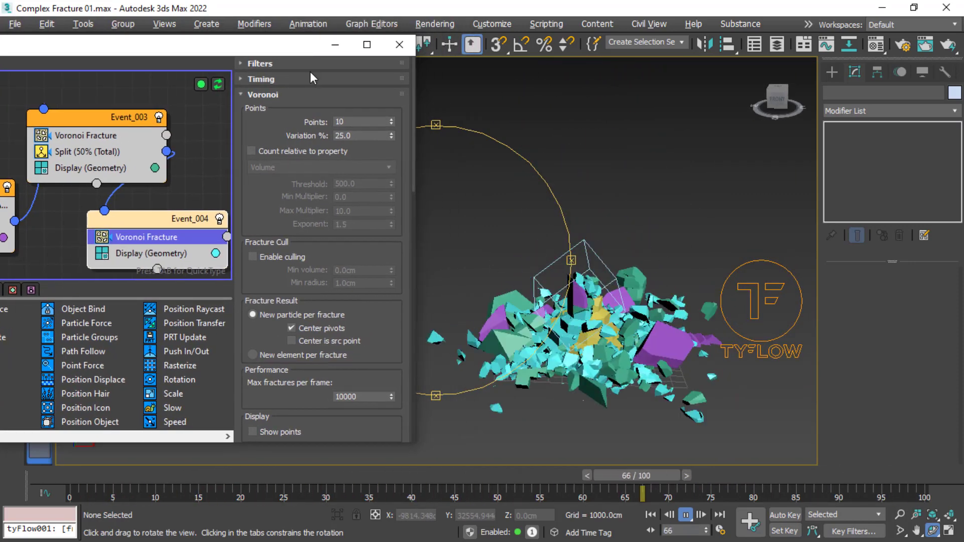
{"action": "left_click_drag", "start_coordinate": [517, 251], "coordinate": [496, 278]}
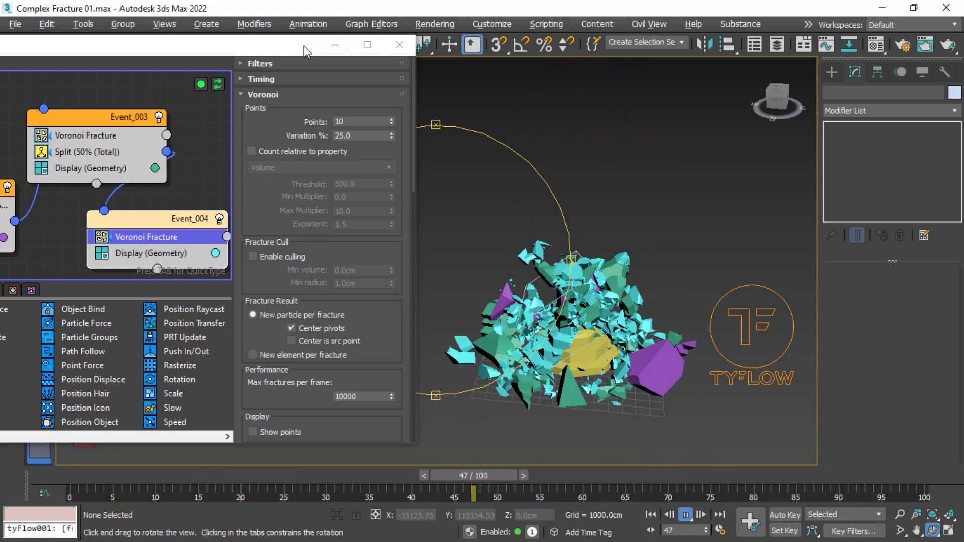
{"action": "left_click_drag", "start_coordinate": [303, 46], "coordinate": [276, 89]}
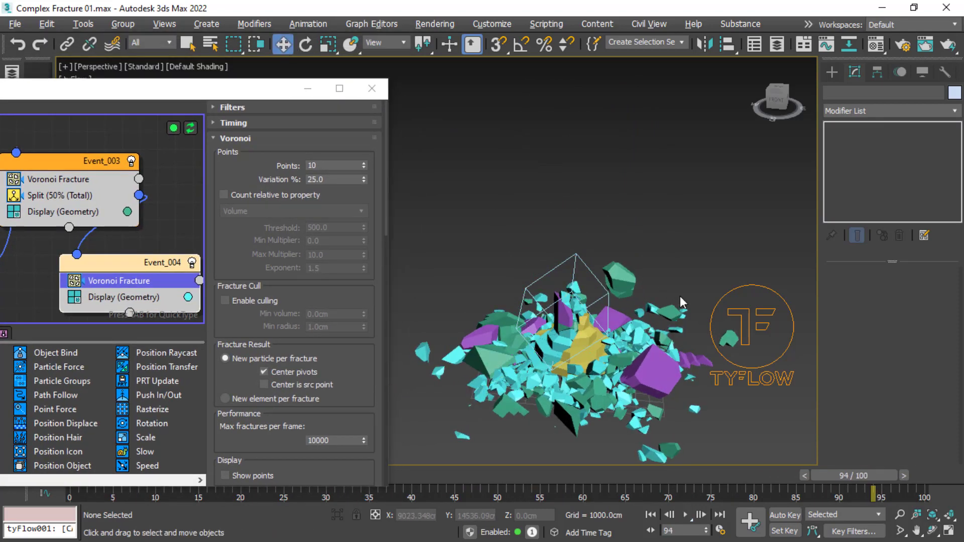
{"action": "left_click", "coordinate": [750, 325]}
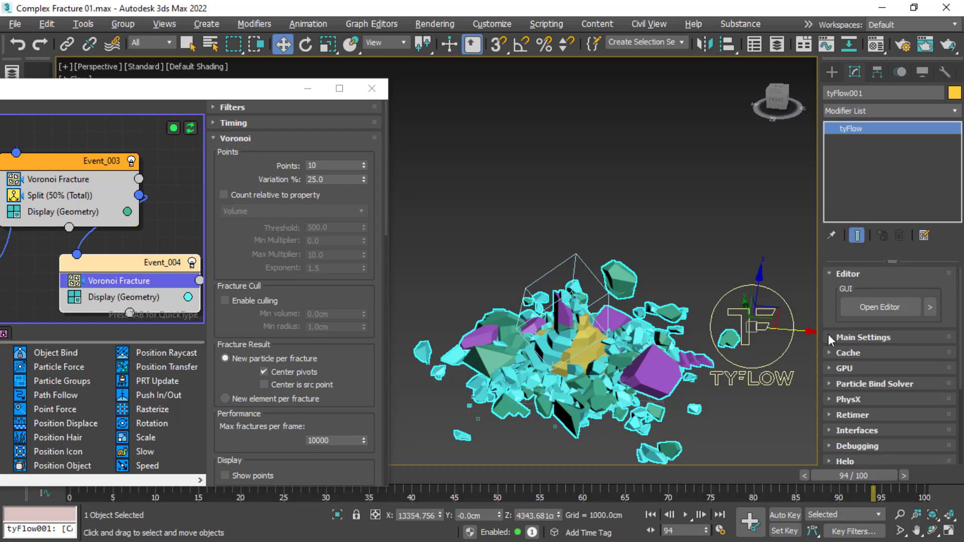
Enable tyFlow001's simulation retimer by speed at 30% and preview the slowed shatter
{"action": "left_click", "coordinate": [829, 413]}
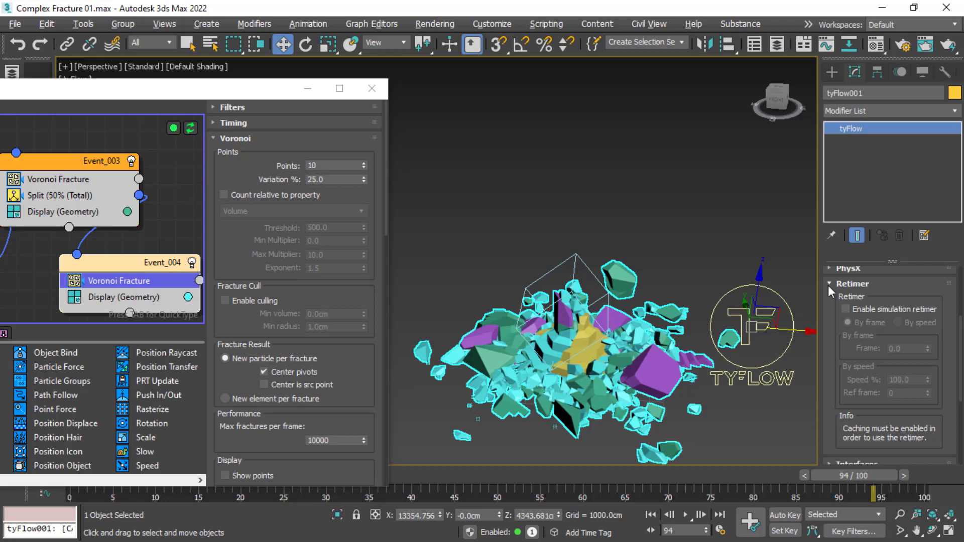
{"action": "left_click", "coordinate": [844, 308]}
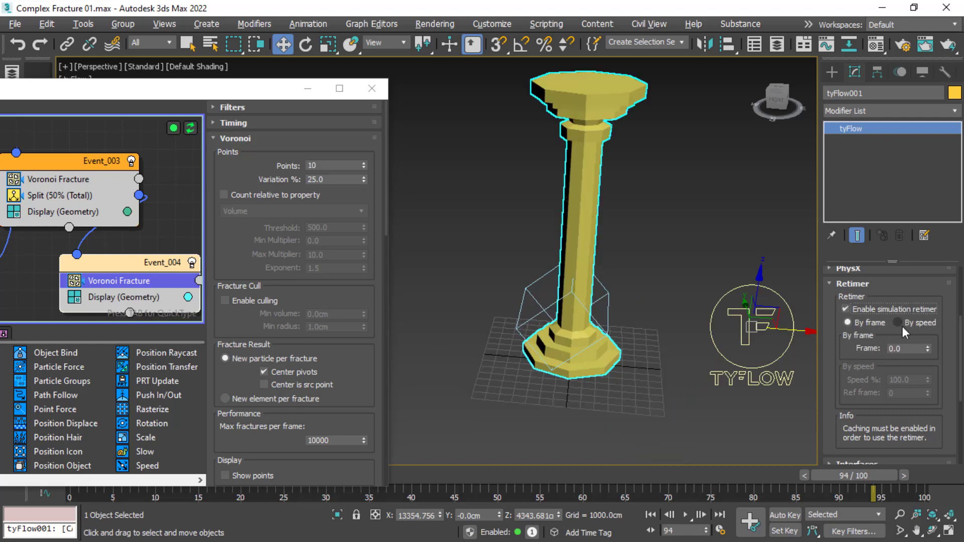
{"action": "left_click", "coordinate": [899, 323]}
{"action": "type", "text": "30"}
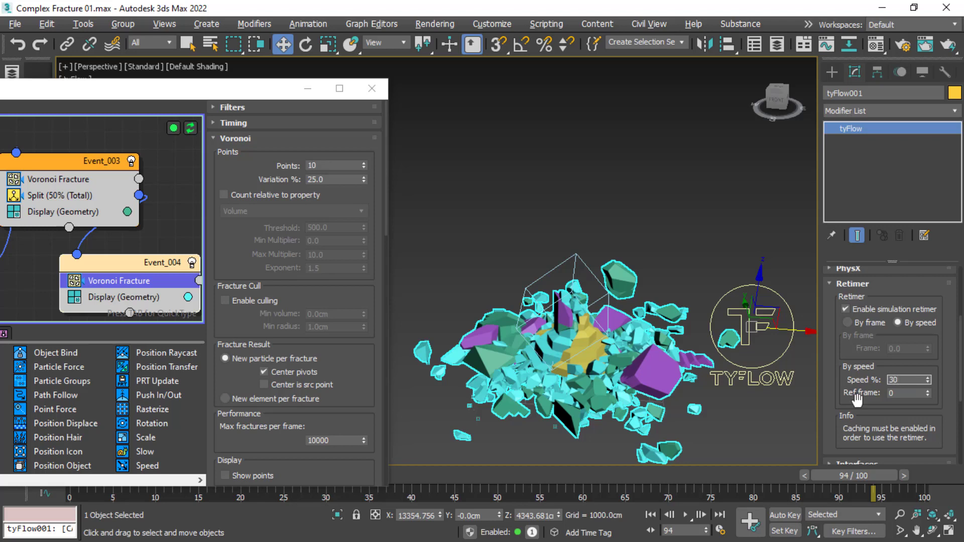
{"action": "key", "text": "Return"}
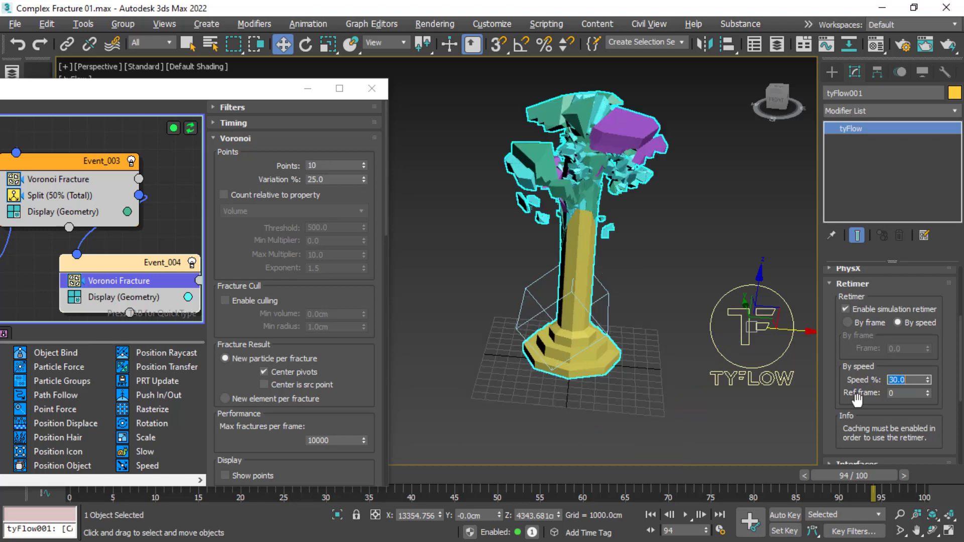
{"action": "left_click", "coordinate": [686, 514]}
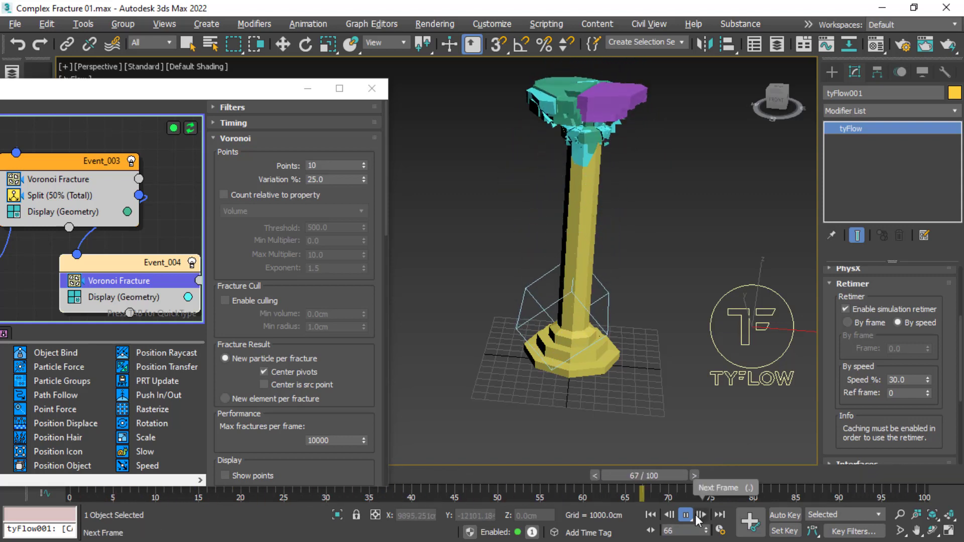
{"action": "left_click", "coordinate": [650, 516]}
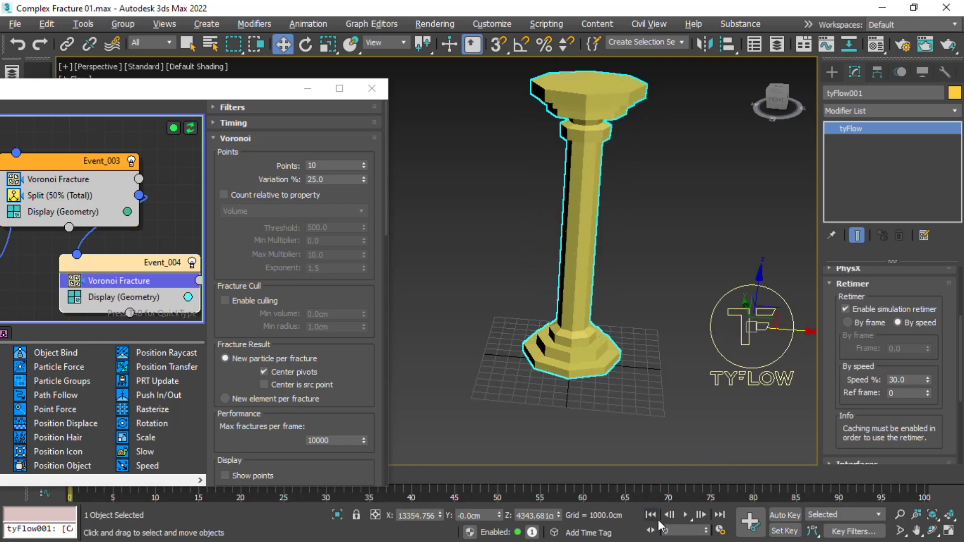
Set the animation length to 300 frames in Time Configuration and preview playback
{"action": "right_click", "coordinate": [684, 514]}
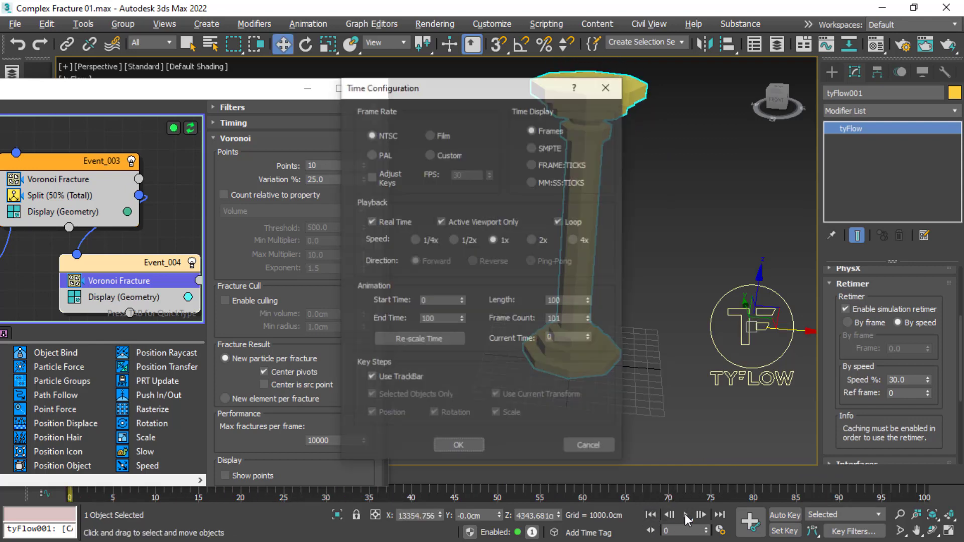
{"action": "left_click", "coordinate": [557, 303]}
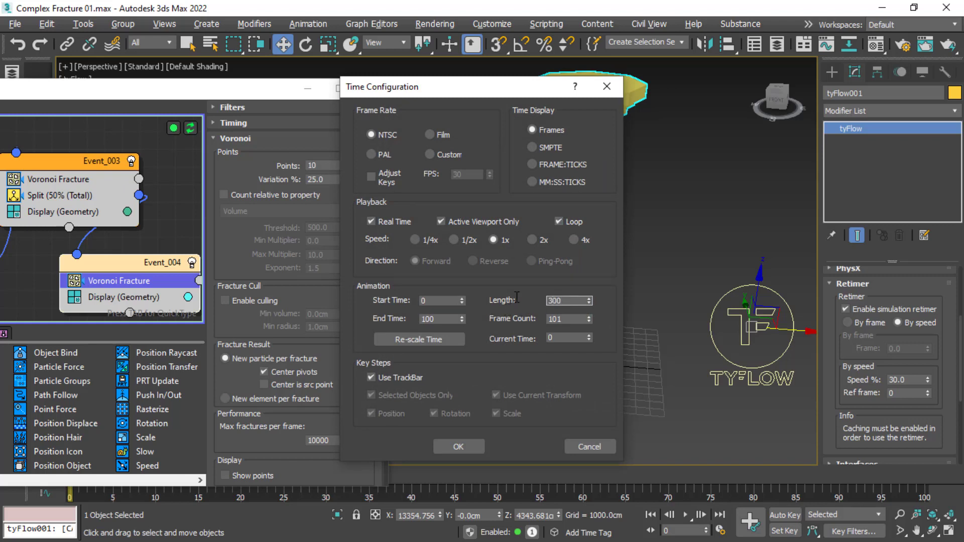
{"action": "left_click", "coordinate": [473, 445]}
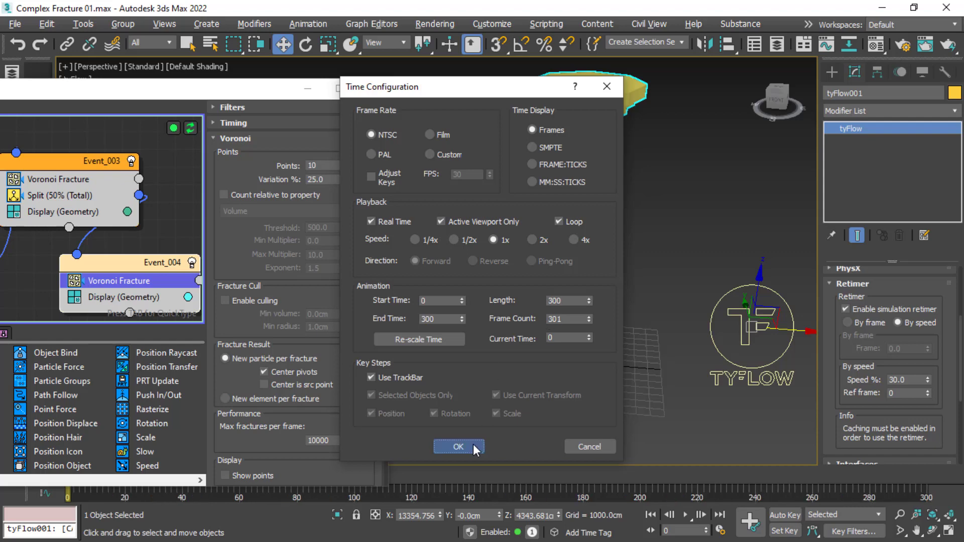
{"action": "left_click", "coordinate": [683, 516]}
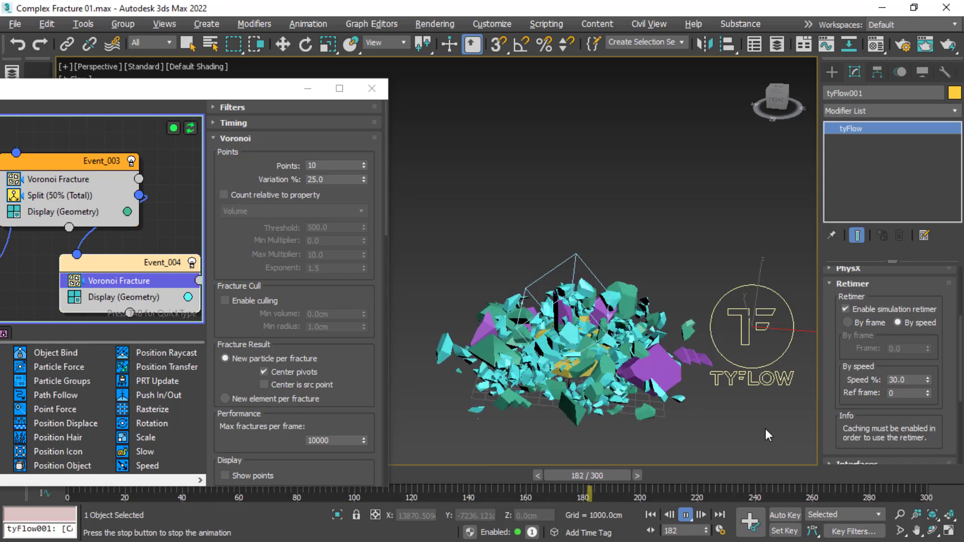
{"action": "left_click", "coordinate": [650, 515]}
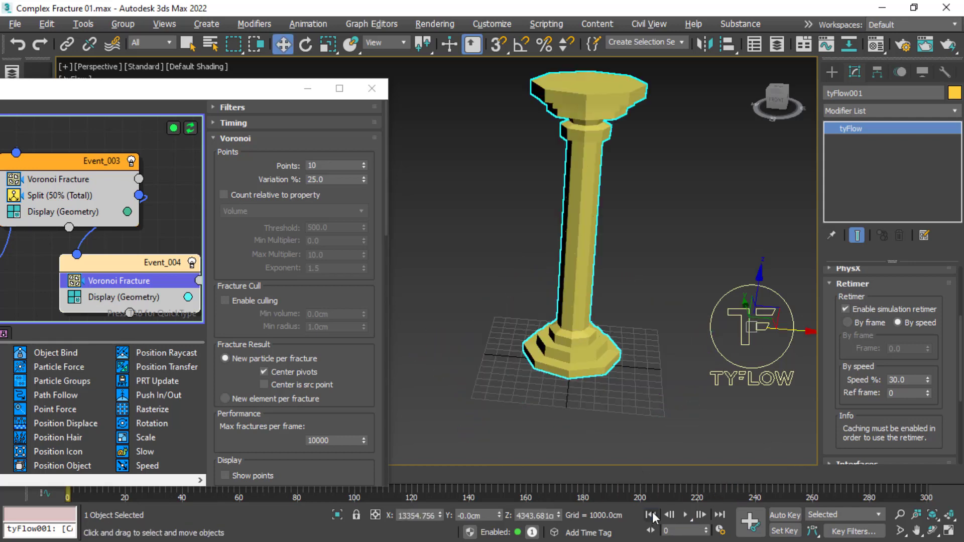
Replay the slowed shatter from the start and pause it at frame 149
{"action": "left_click_drag", "start_coordinate": [256, 93], "coordinate": [304, 81]}
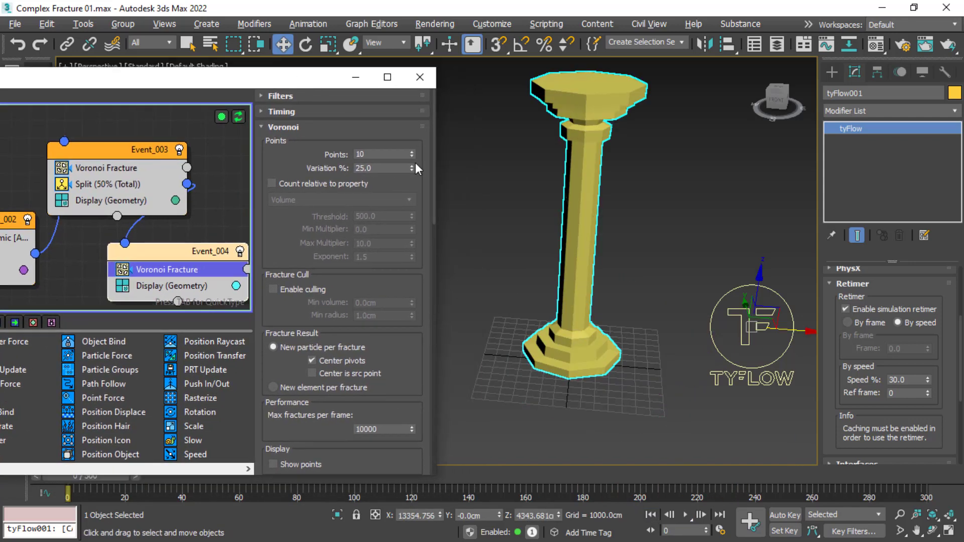
{"action": "left_click", "coordinate": [687, 514]}
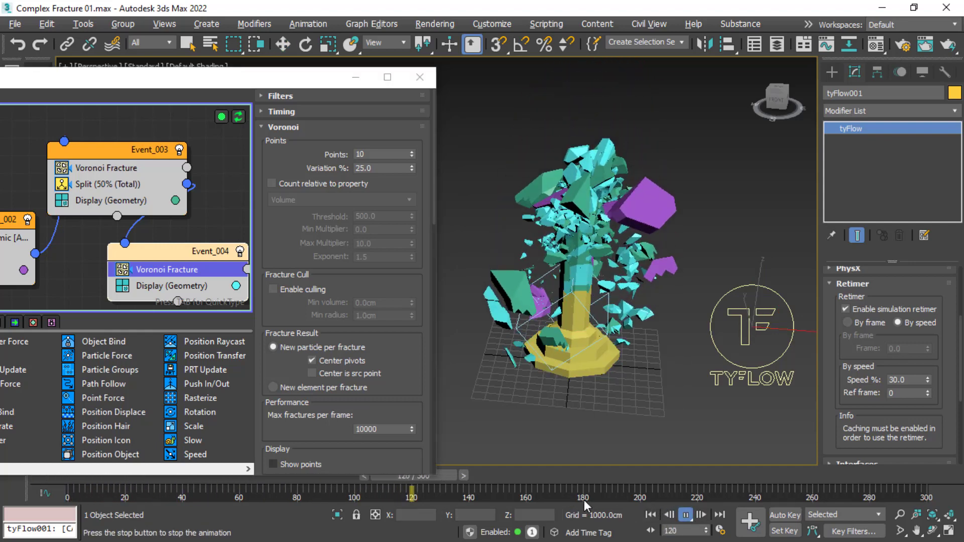
{"action": "left_click", "coordinate": [502, 476]}
Step to frame 152 and render the shattered column
{"action": "left_click_drag", "start_coordinate": [502, 474], "coordinate": [517, 475]}
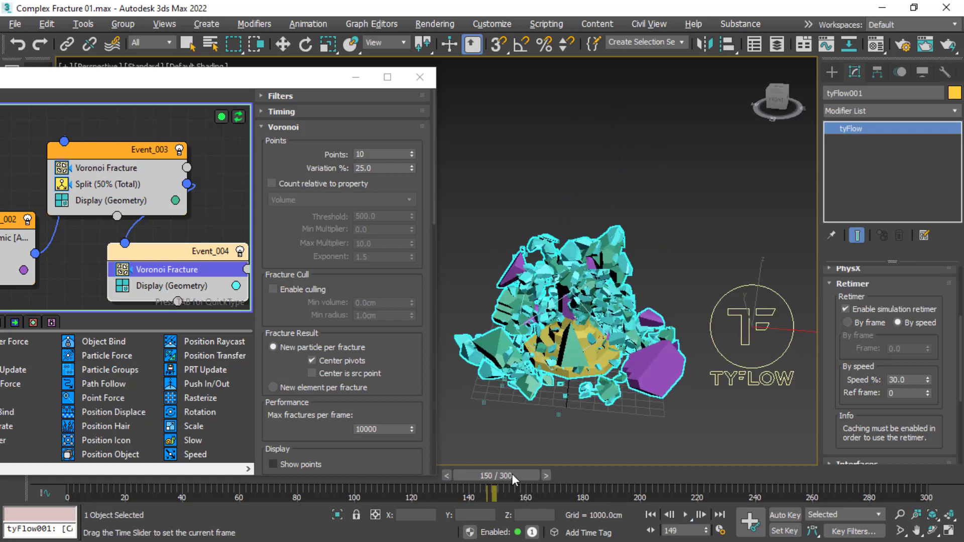
{"action": "key", "text": "w"}
{"action": "left_click", "coordinate": [426, 22]}
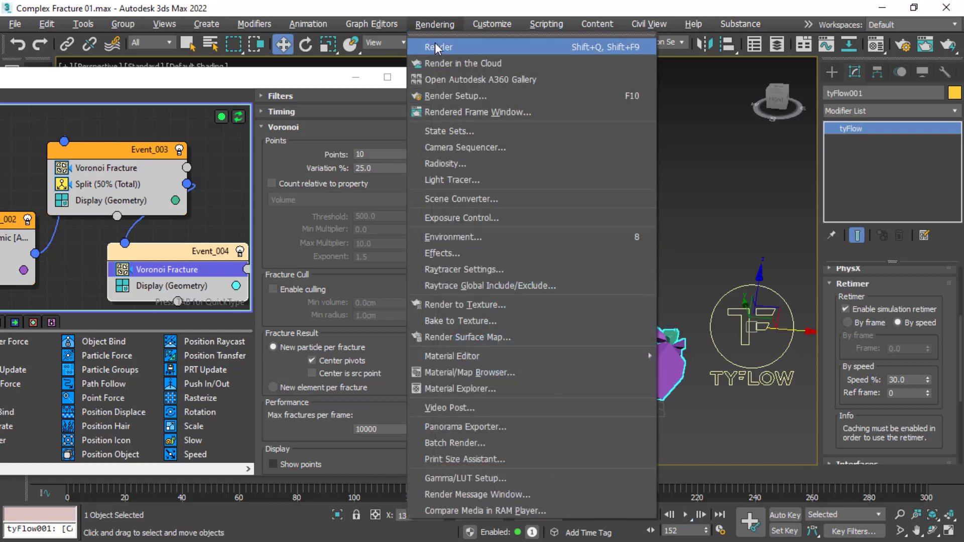
{"action": "left_click", "coordinate": [435, 44]}
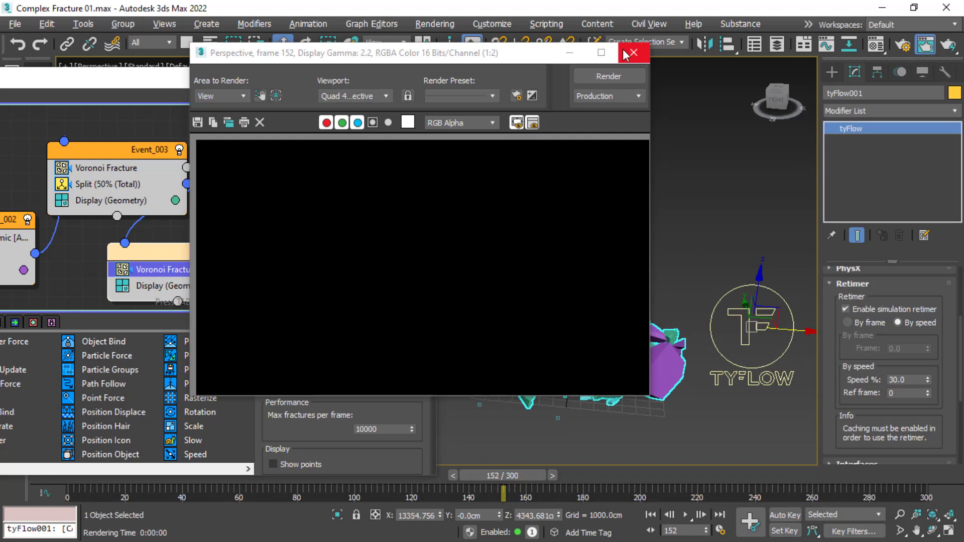
Center the tyFlow graph and show Event_001's Surface Test settings (Box001, Volume Inside)
{"action": "left_click", "coordinate": [634, 52]}
{"action": "left_click_drag", "start_coordinate": [185, 83], "coordinate": [510, 82]}
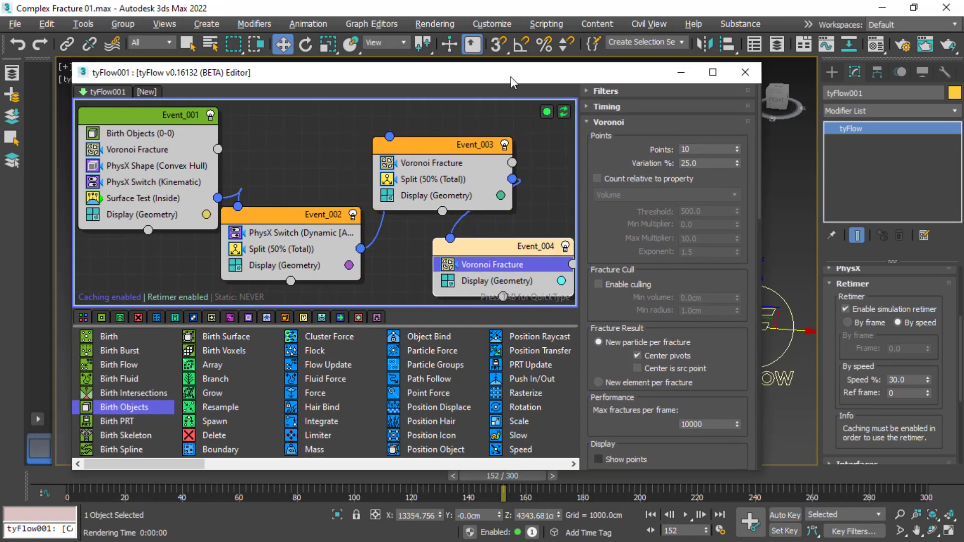
{"action": "left_click", "coordinate": [149, 199]}
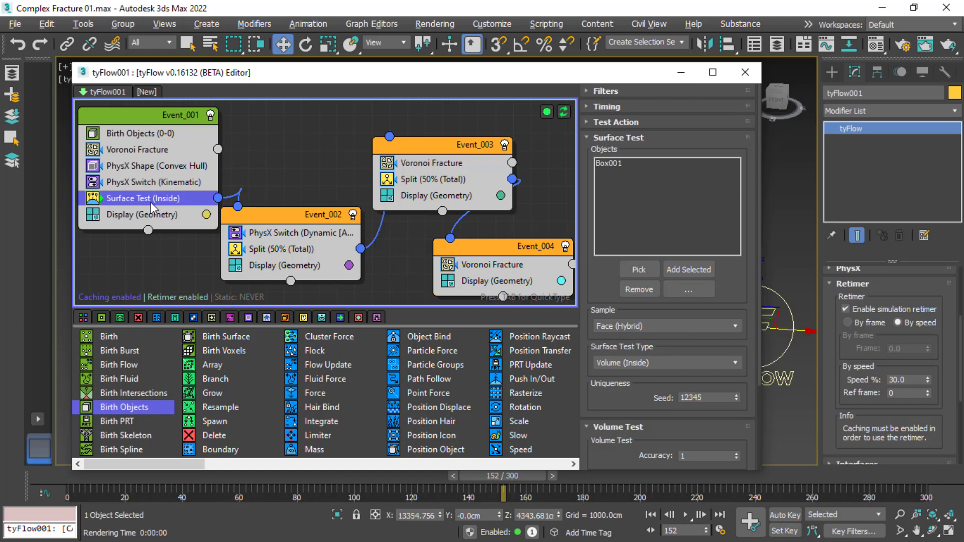
Add a Mesh (TriMesh [Render]) operator to Event_001 via QuickType and copy it
{"action": "key", "text": "Tab"}
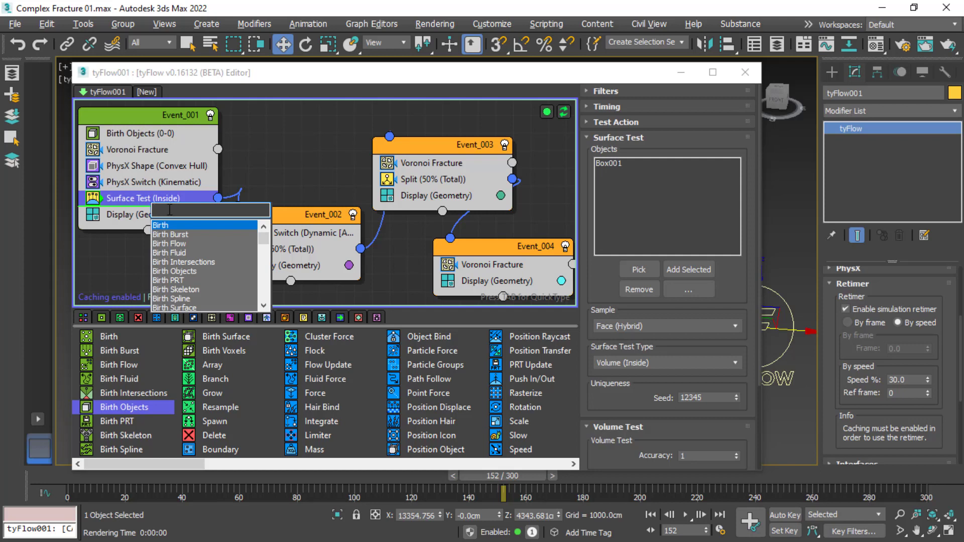
{"action": "type", "text": "m"}
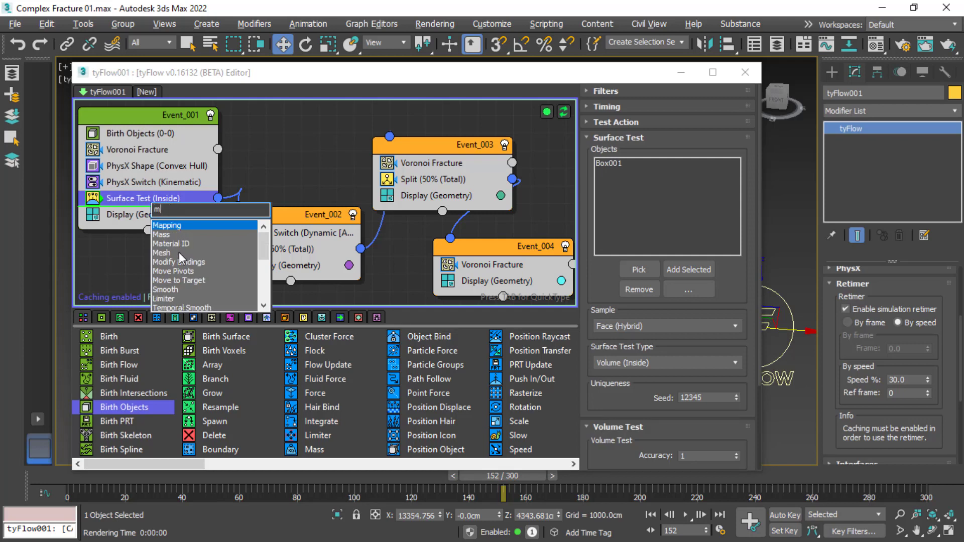
{"action": "left_click", "coordinate": [166, 252]}
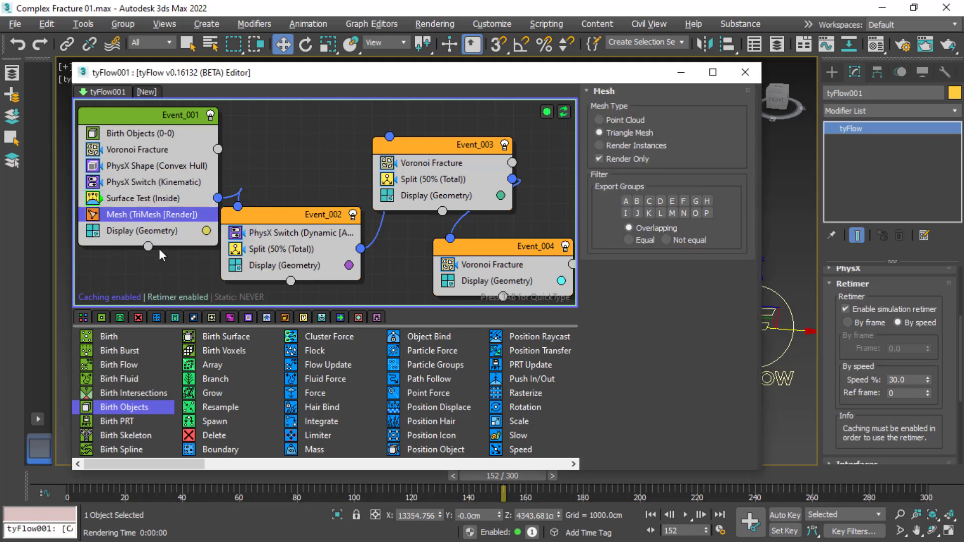
{"action": "right_click", "coordinate": [170, 218]}
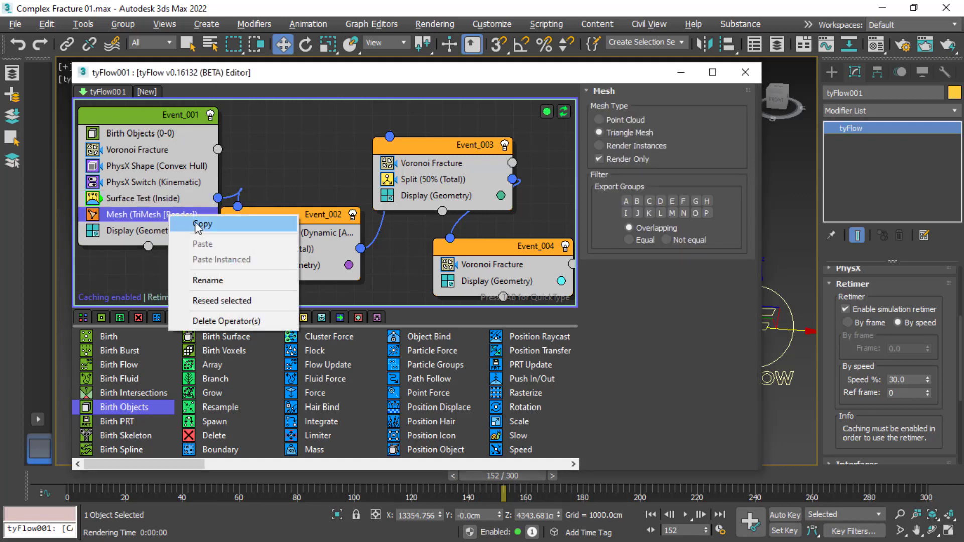
{"action": "left_click", "coordinate": [197, 227]}
Paste the Mesh operator into Event_002, Event_003 and Event_004
{"action": "left_click", "coordinate": [281, 250]}
{"action": "right_click", "coordinate": [282, 248]}
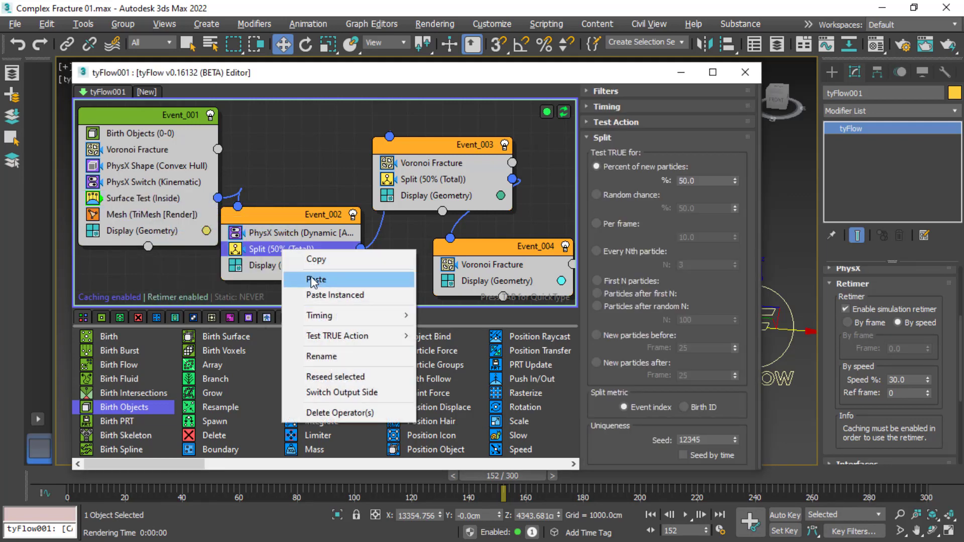
{"action": "left_click", "coordinate": [311, 279]}
{"action": "left_click", "coordinate": [414, 176]}
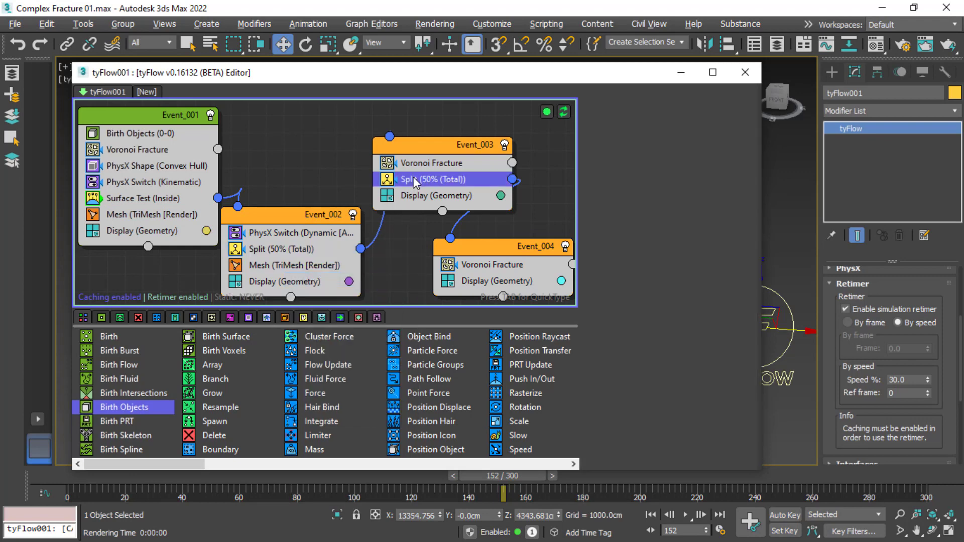
{"action": "right_click", "coordinate": [413, 177]}
{"action": "left_click", "coordinate": [448, 208]}
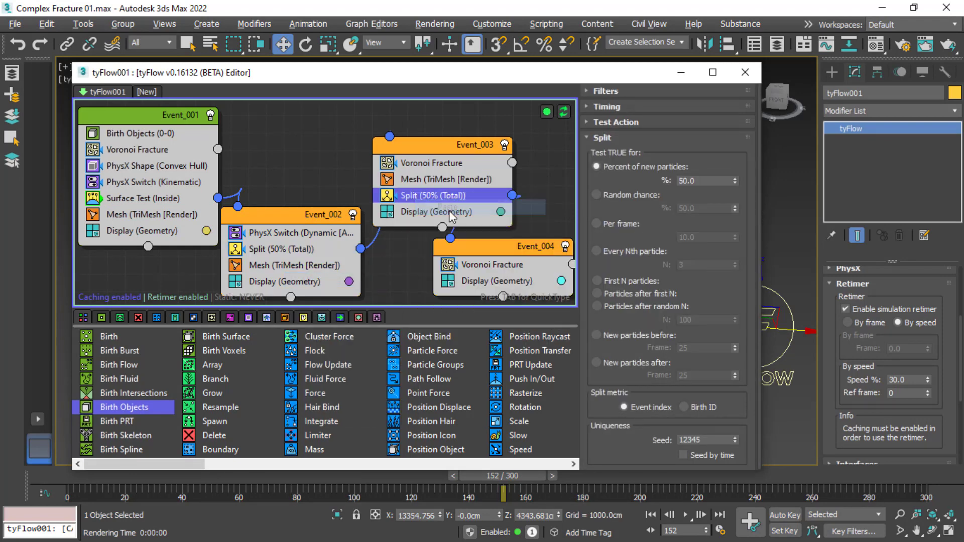
{"action": "left_click", "coordinate": [479, 266]}
{"action": "right_click", "coordinate": [480, 269]}
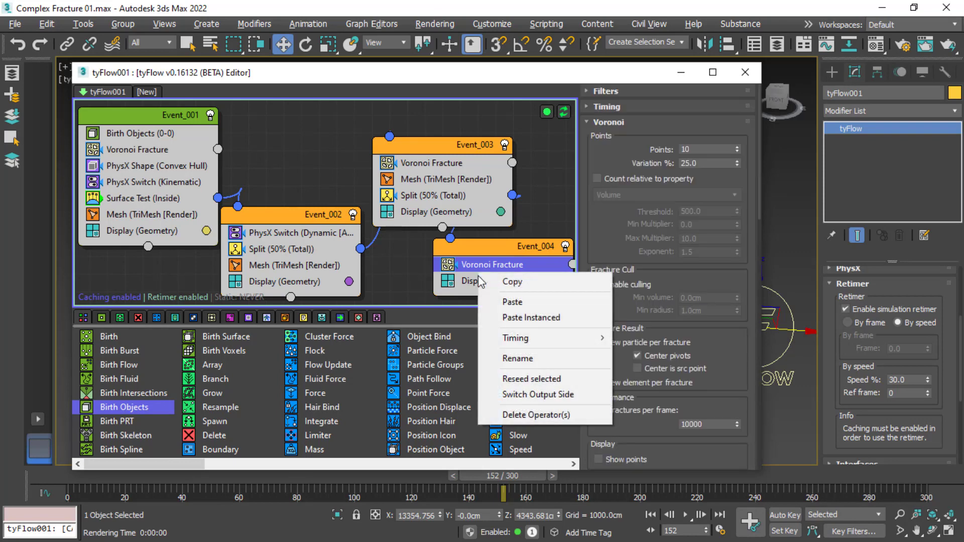
{"action": "left_click", "coordinate": [521, 302]}
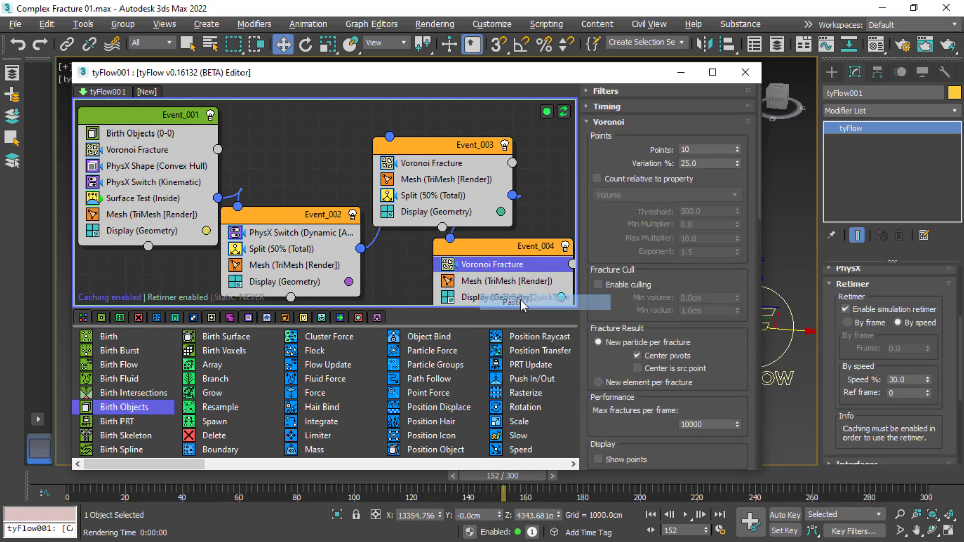
Place Mesh after Split in Event_003, tidy the event layout, and move the editor aside
{"action": "left_click_drag", "start_coordinate": [443, 178], "coordinate": [444, 200]}
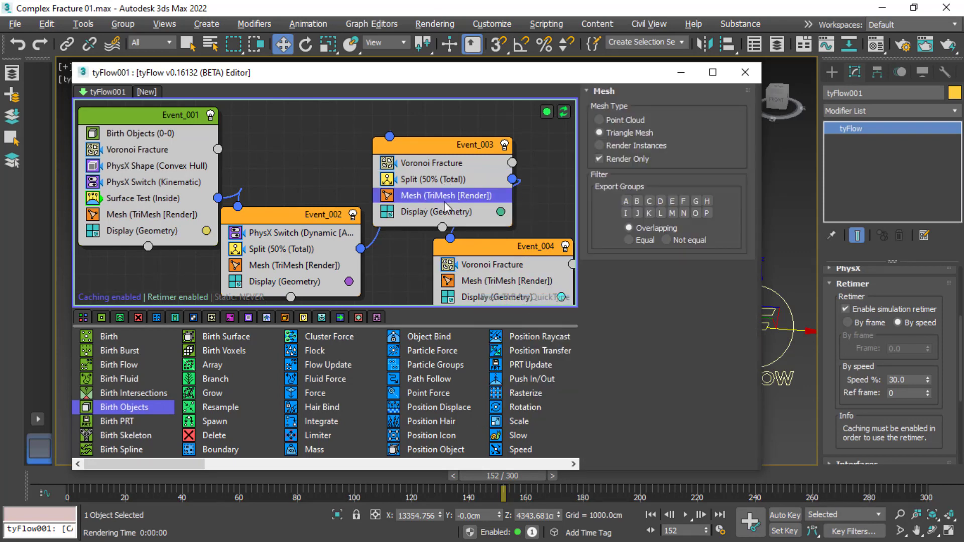
{"action": "left_click_drag", "start_coordinate": [505, 249], "coordinate": [463, 237]}
{"action": "scroll", "coordinate": [431, 188], "scroll_direction": "down", "scroll_amount": 1}
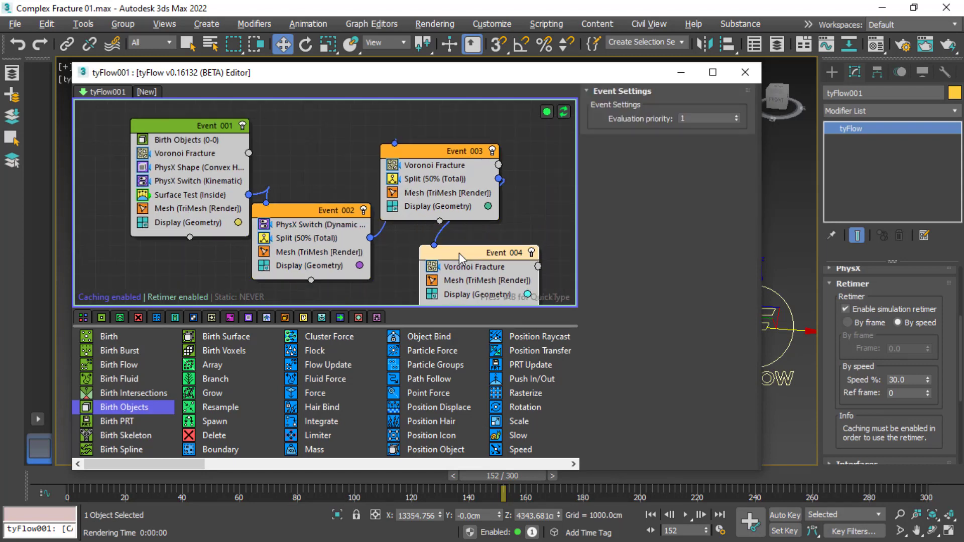
{"action": "left_click_drag", "start_coordinate": [435, 149], "coordinate": [429, 123]}
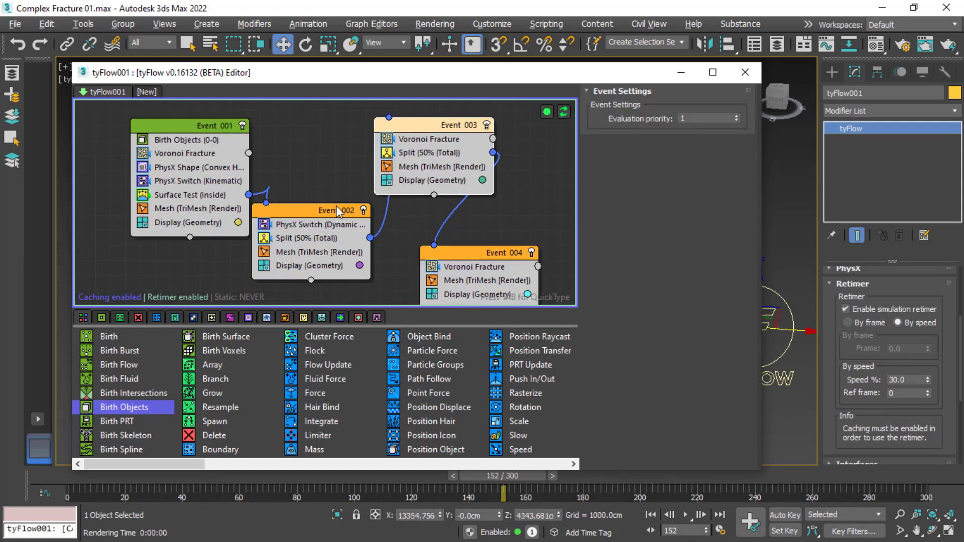
{"action": "left_click_drag", "start_coordinate": [335, 208], "coordinate": [340, 200]}
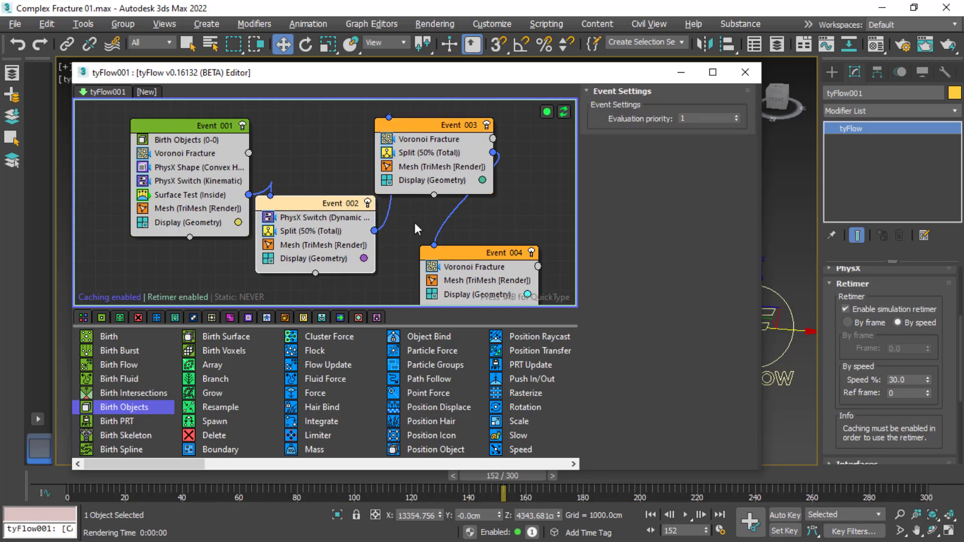
{"action": "left_click_drag", "start_coordinate": [471, 253], "coordinate": [504, 244]}
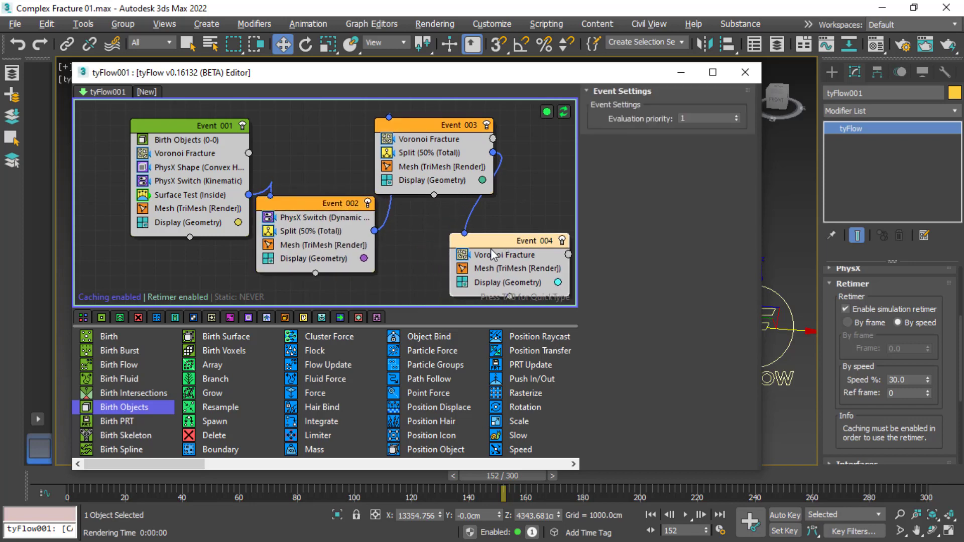
{"action": "left_click_drag", "start_coordinate": [614, 74], "coordinate": [311, 83]}
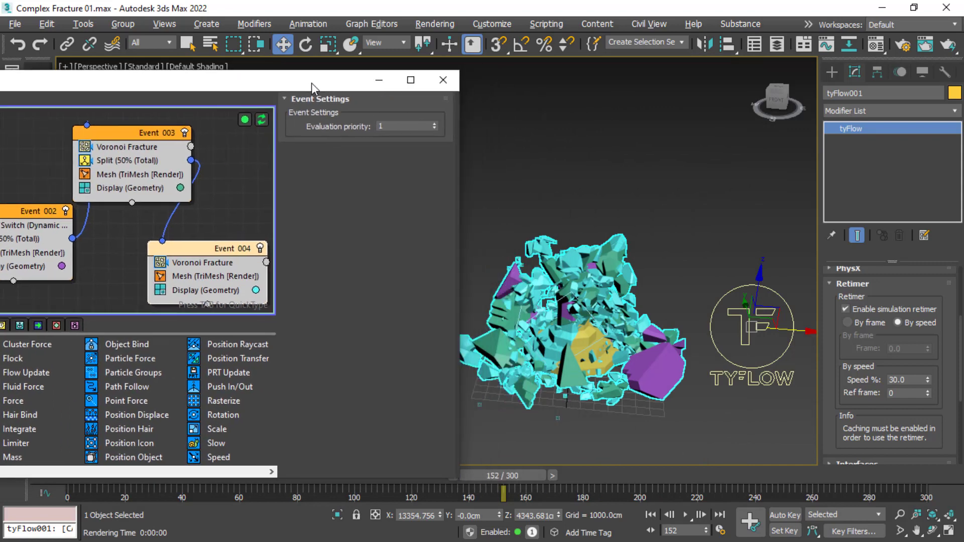
{"action": "left_click", "coordinate": [432, 24]}
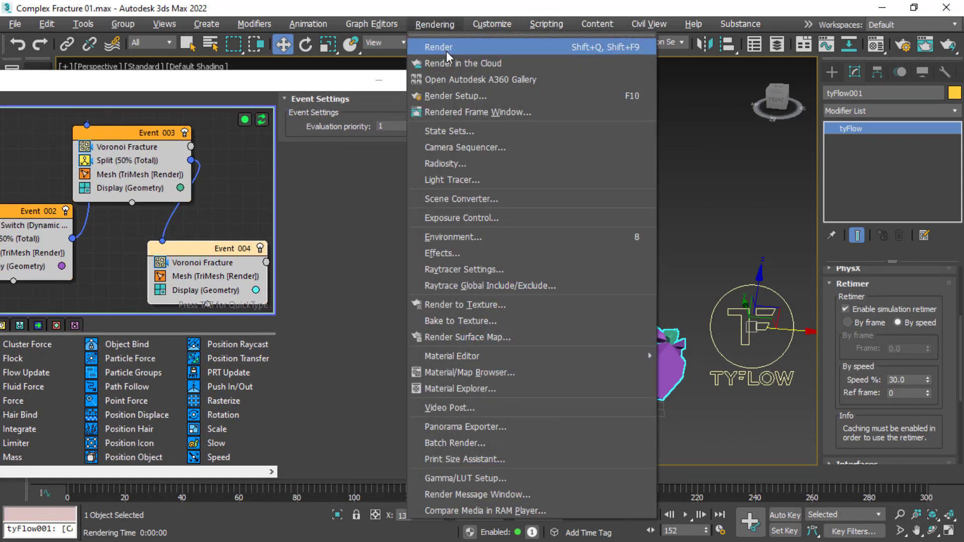
{"action": "left_click", "coordinate": [447, 50]}
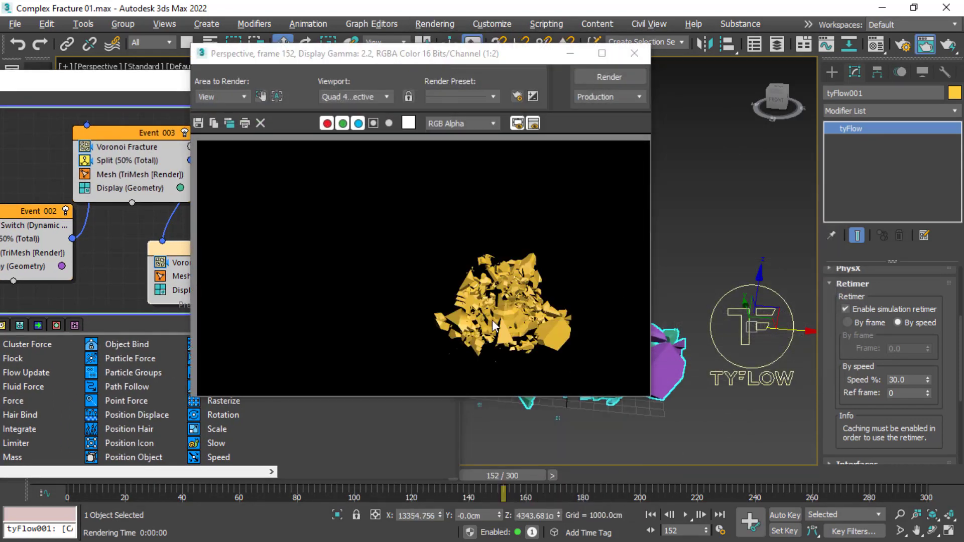
{"action": "left_click", "coordinate": [633, 55]}
{"action": "scroll", "coordinate": [627, 307], "scroll_direction": "up", "scroll_amount": 3}
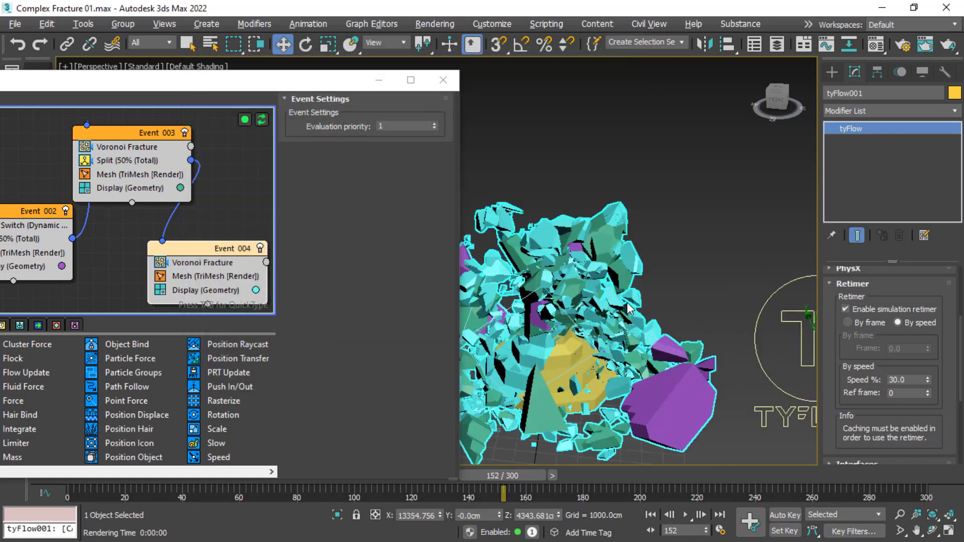
{"action": "left_click", "coordinate": [421, 25]}
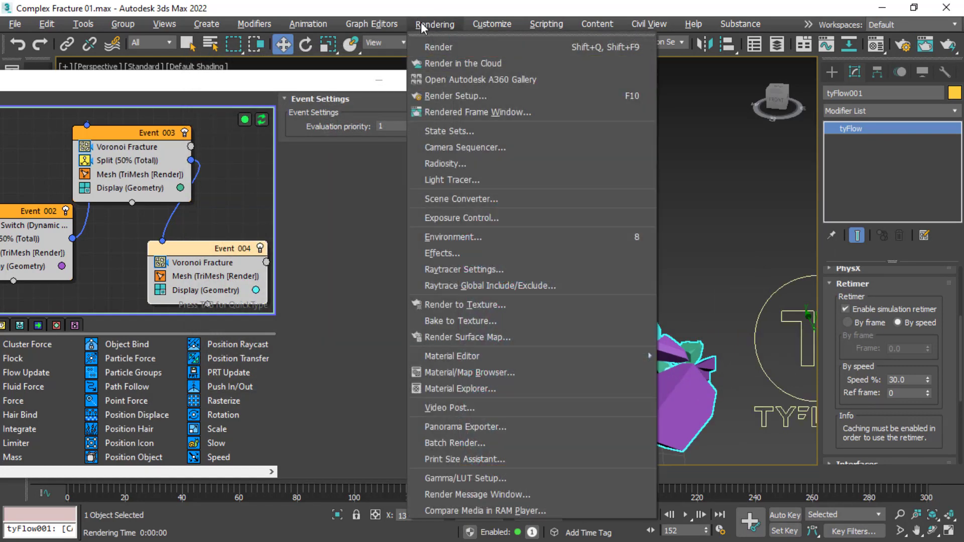
{"action": "left_click", "coordinate": [429, 49]}
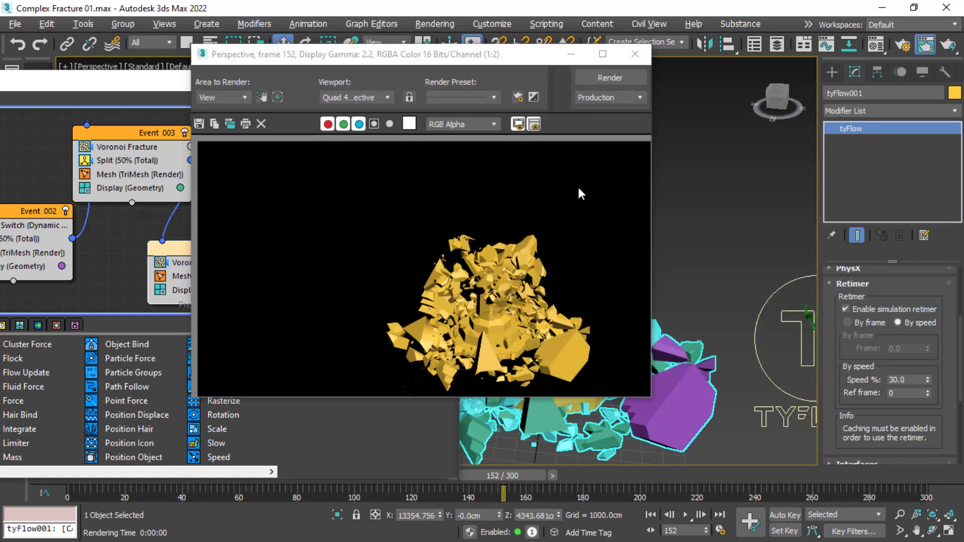
{"action": "left_click", "coordinate": [634, 55]}
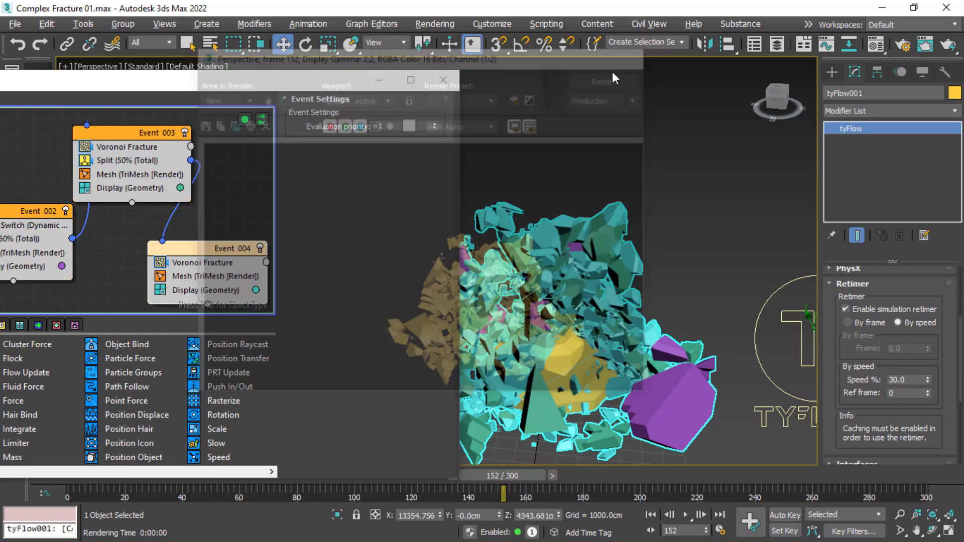